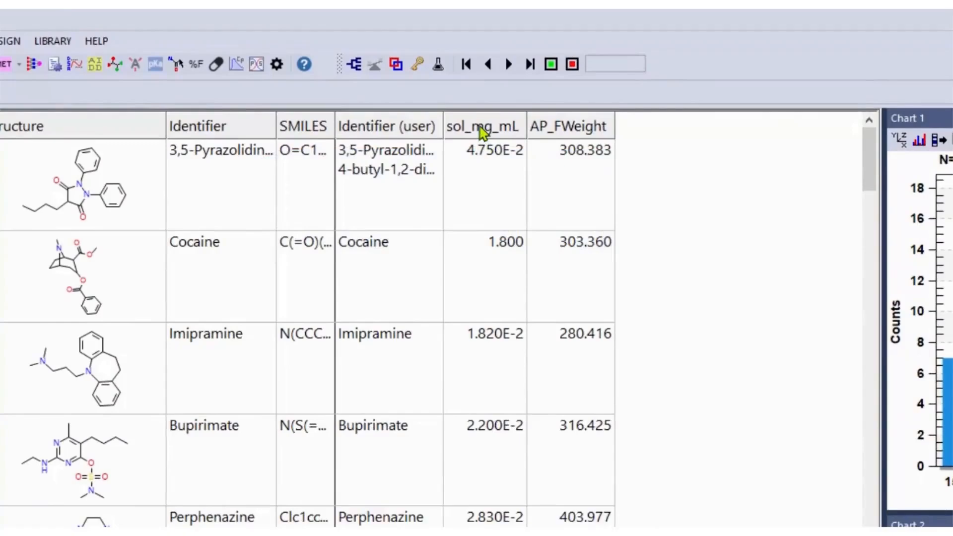
Pin the sol_mg_mL column and hide the SMILES and Identifier (user) columns in the spreadsheet.
right_click(483, 134)
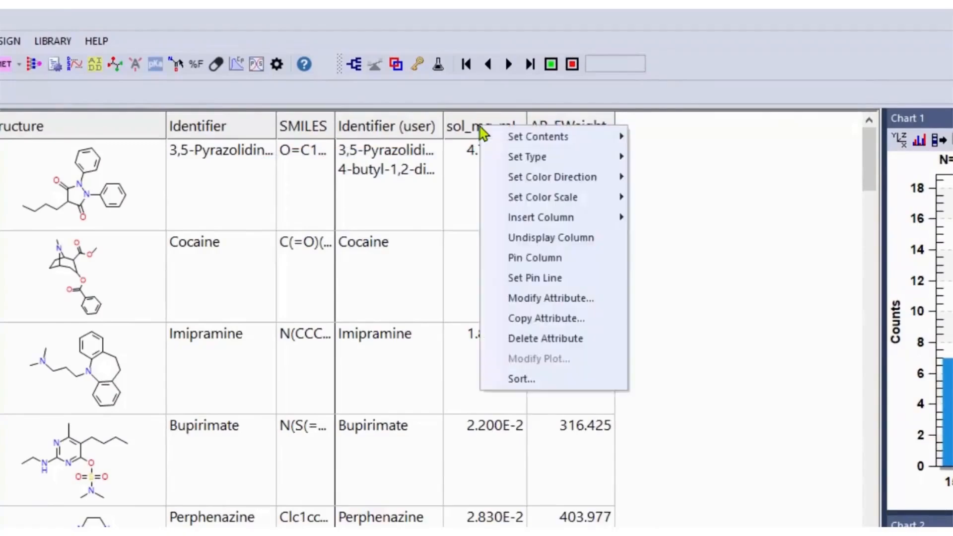
click(536, 257)
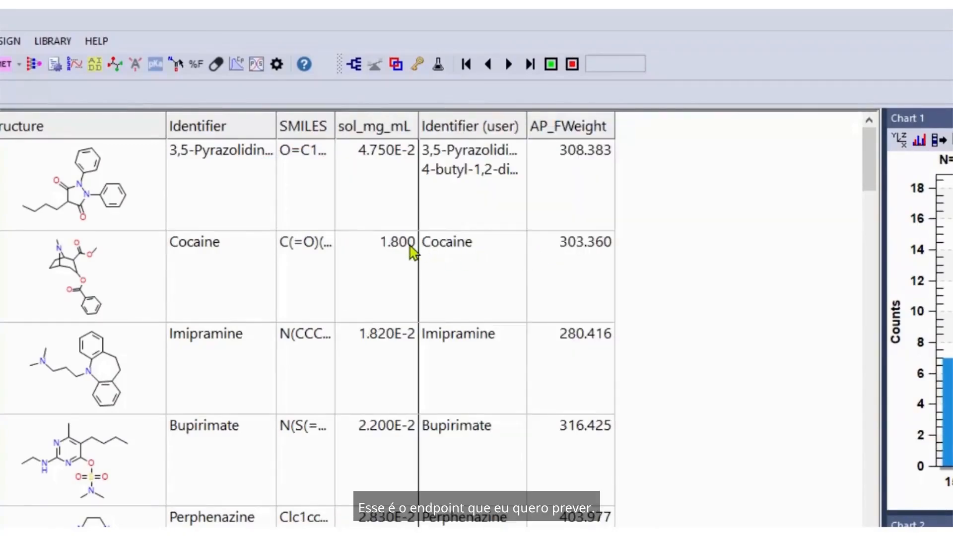
right_click(305, 125)
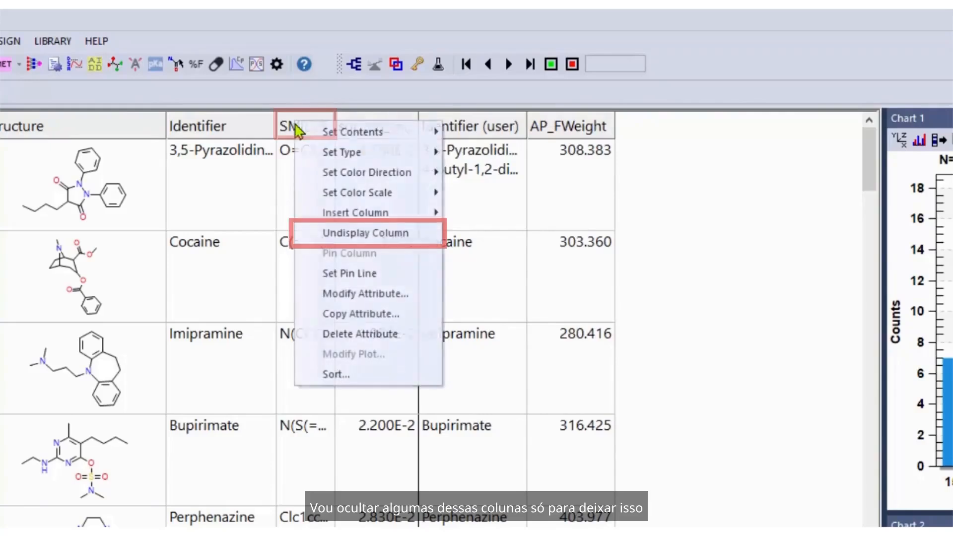
click(360, 240)
right_click(407, 132)
click(435, 241)
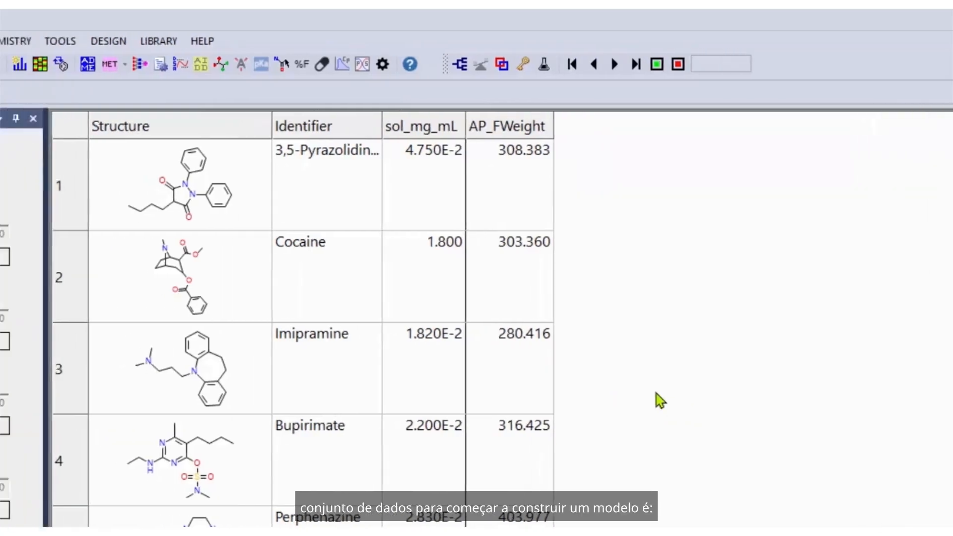
click(200, 43)
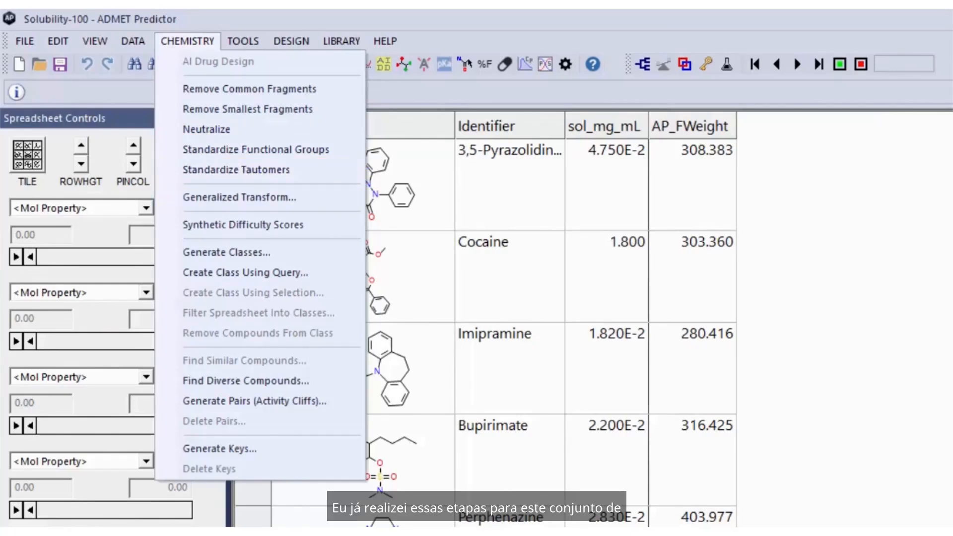
key(Escape)
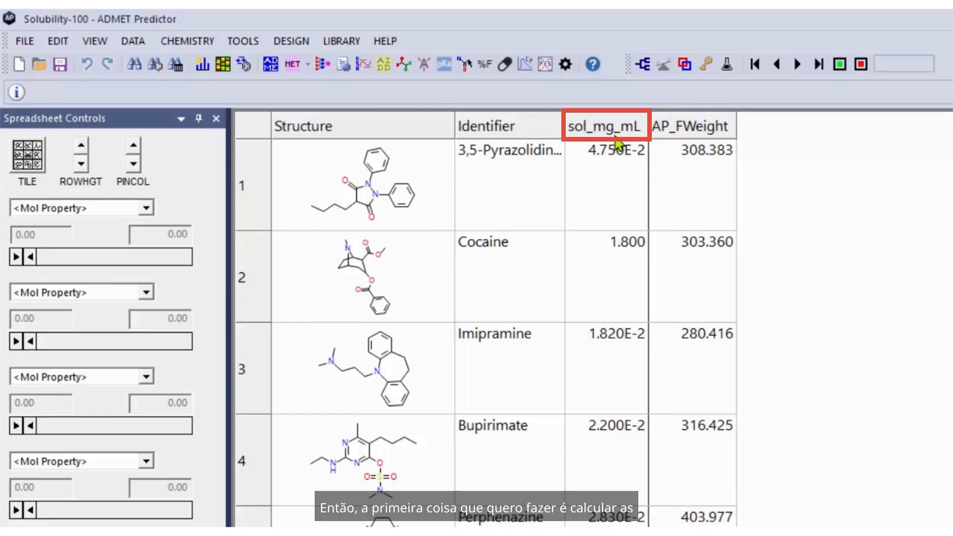
Calculate the ADMET properties and modeling descriptors for the molecules with the default property selection.
click(270, 71)
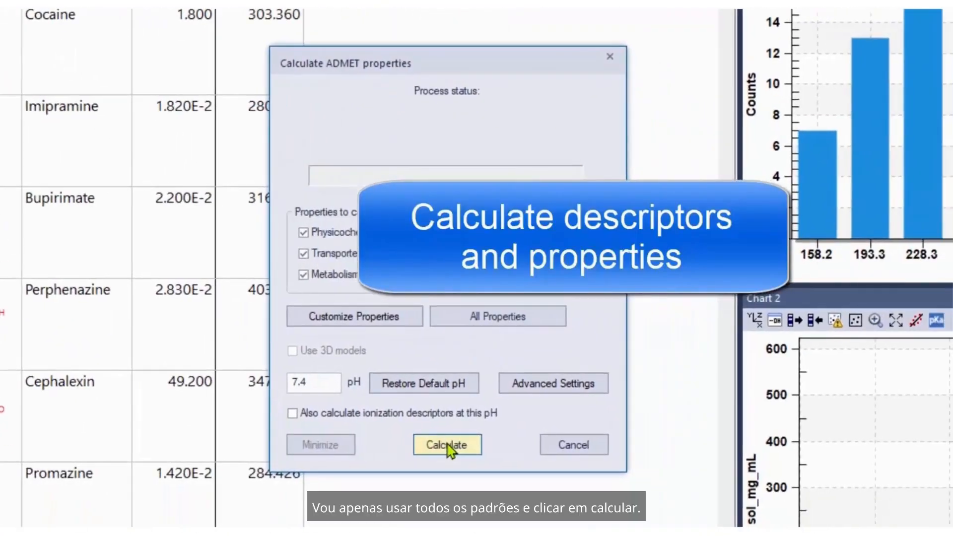
click(447, 445)
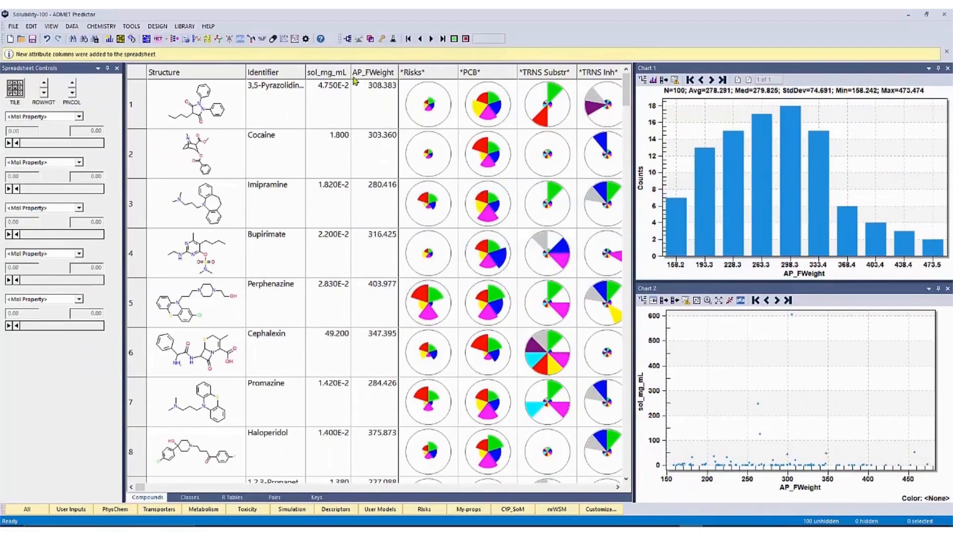
Start a new equation attribute column beside AP_FWeight and name it sol_M.
right_click(355, 80)
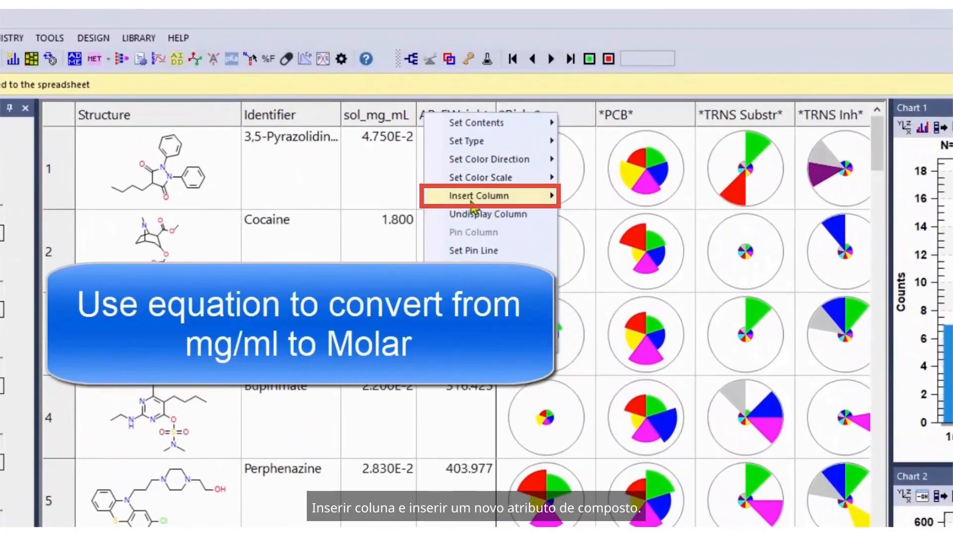
mouse_move(398, 130)
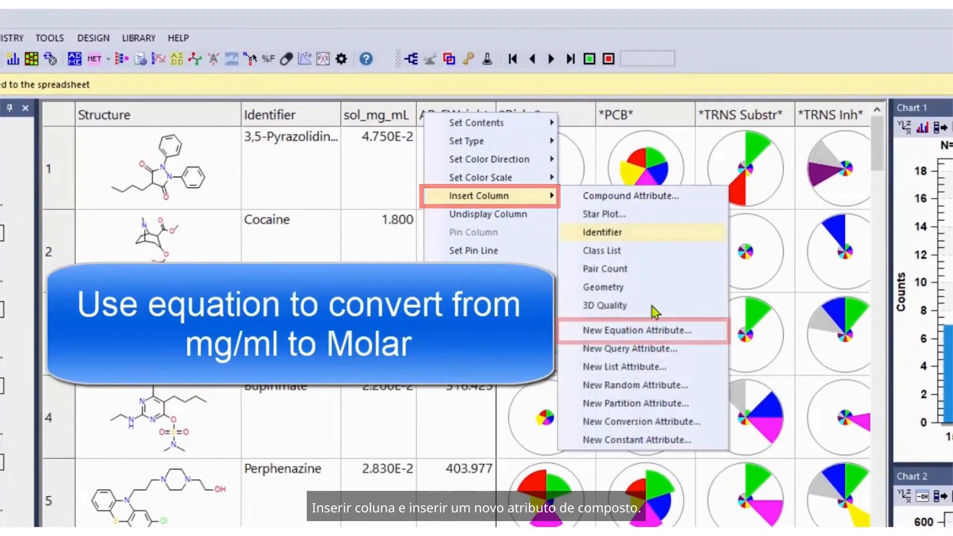
click(671, 338)
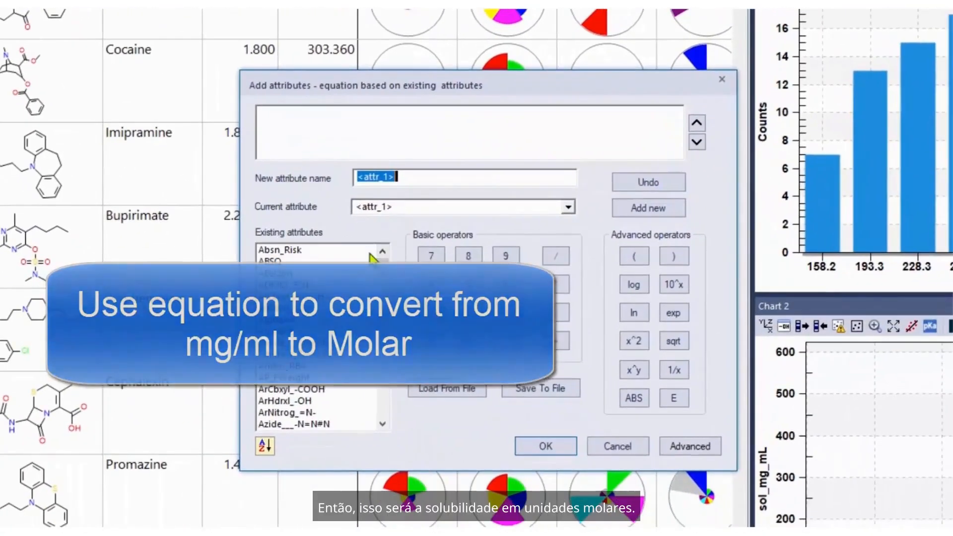
text(sol_M)
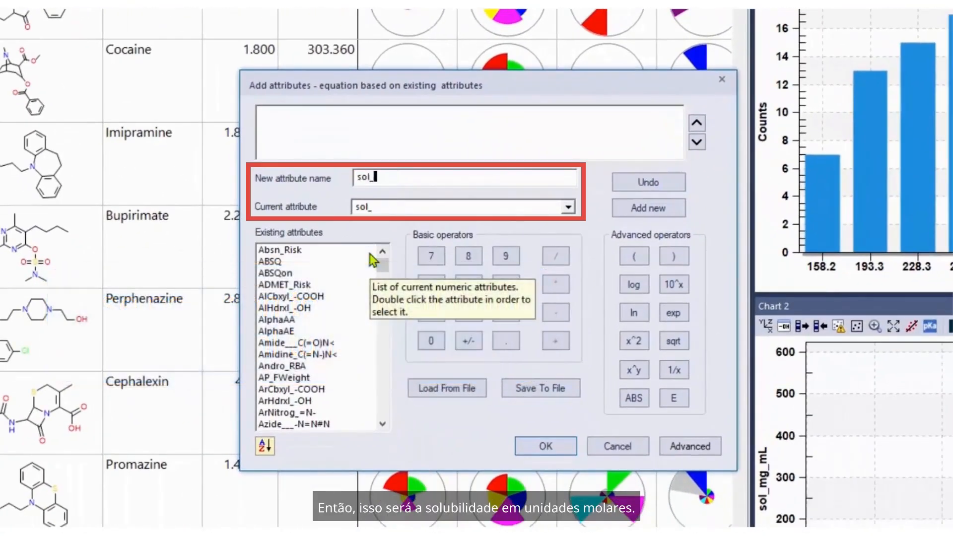
Add the existing attribute sol_mg_mL as the first term of the sol_M equation.
click(288, 382)
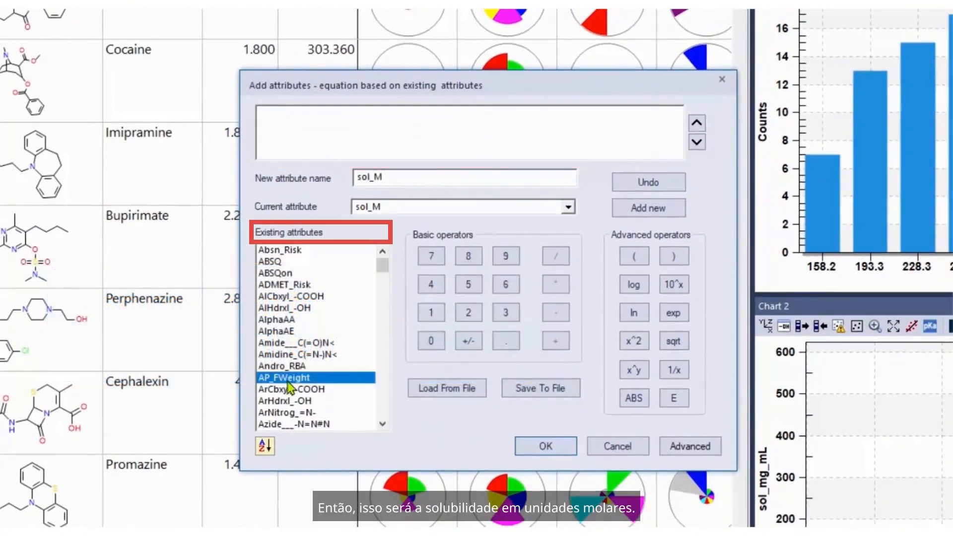
key(s)
scroll(289, 381, down, 5)
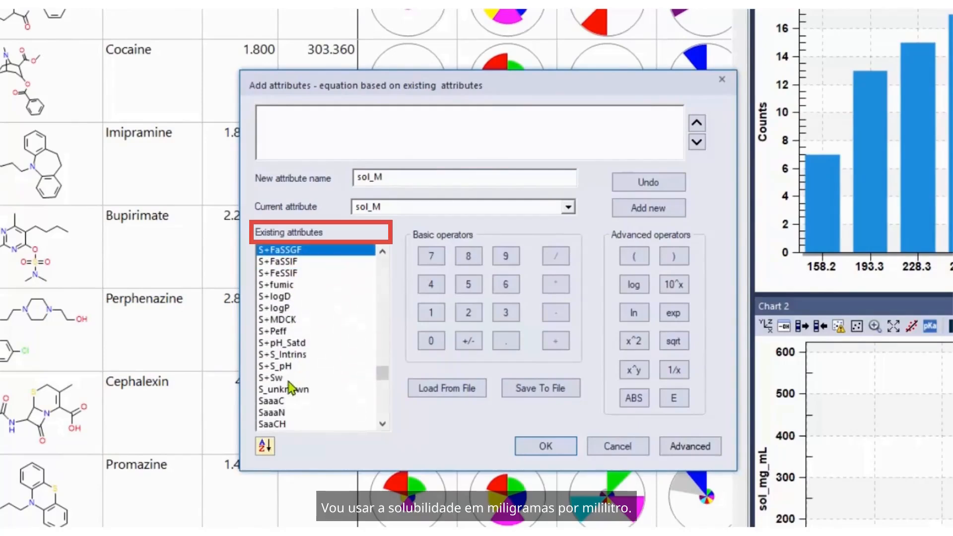
scroll(289, 385, down, 12)
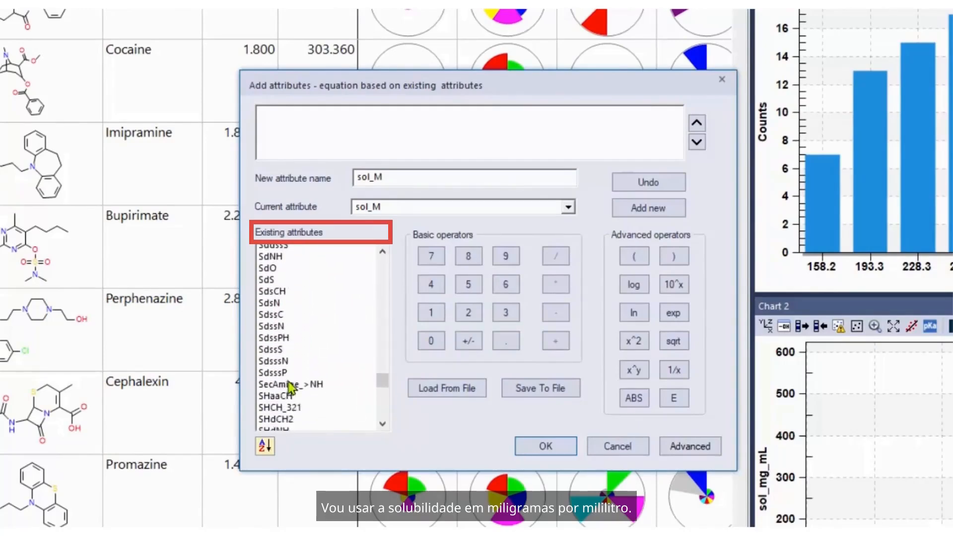
scroll(290, 387, down, 6)
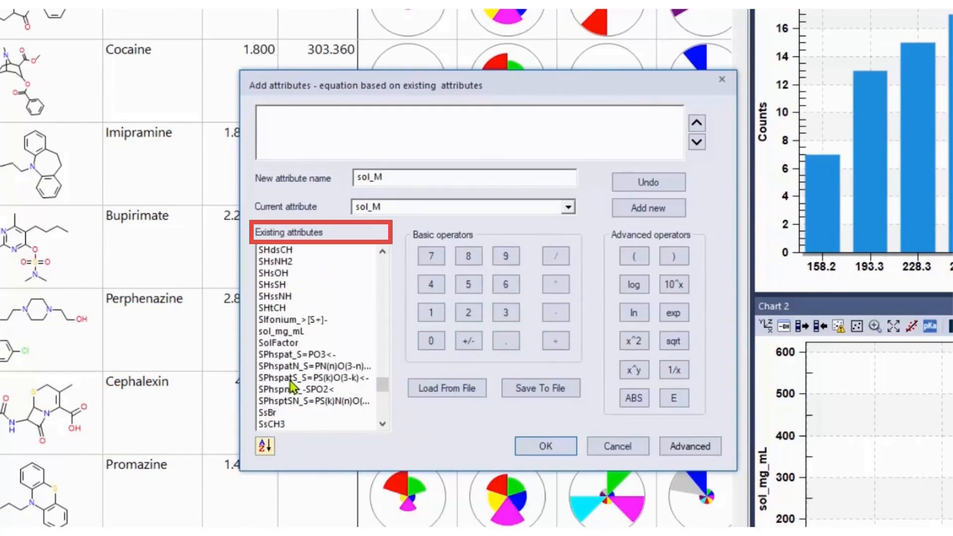
scroll(292, 386, down, 3)
scroll(292, 347, up, 2)
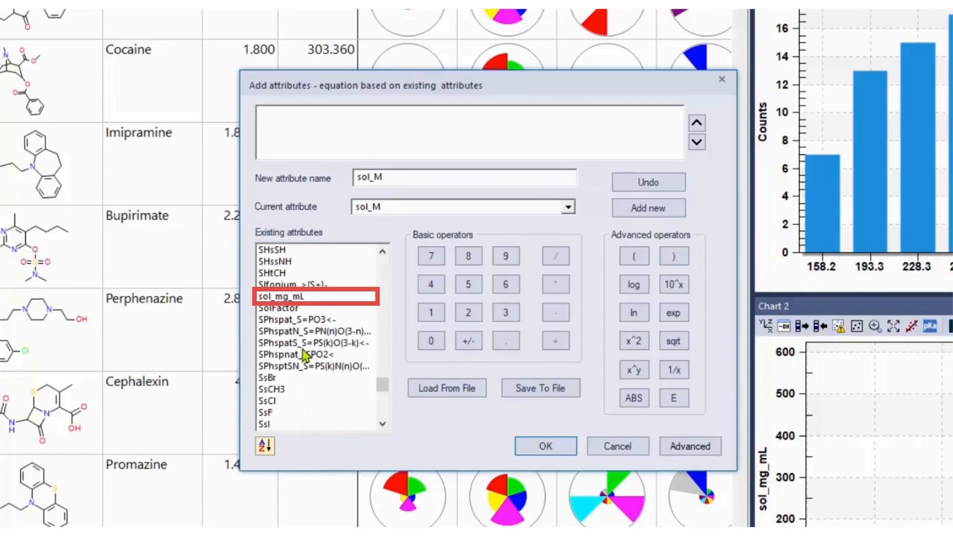
double_click(298, 297)
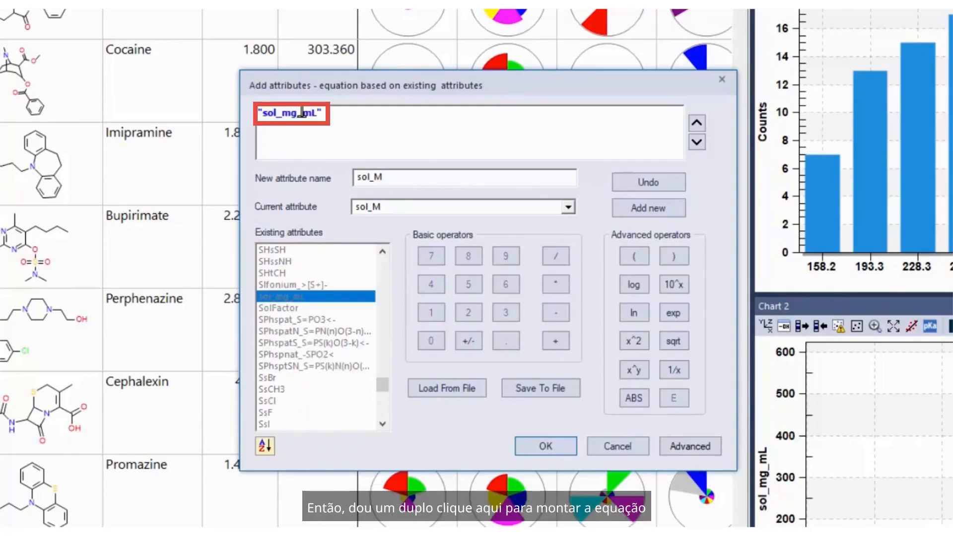
Divide the sol_mg_mL term by the MWt attribute and create the sol_M column.
click(556, 257)
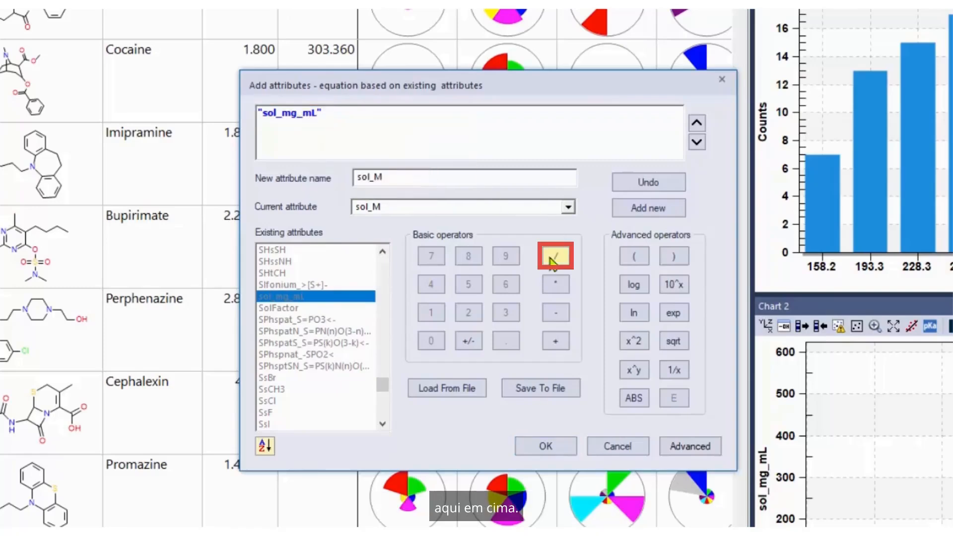
click(338, 346)
key(m)
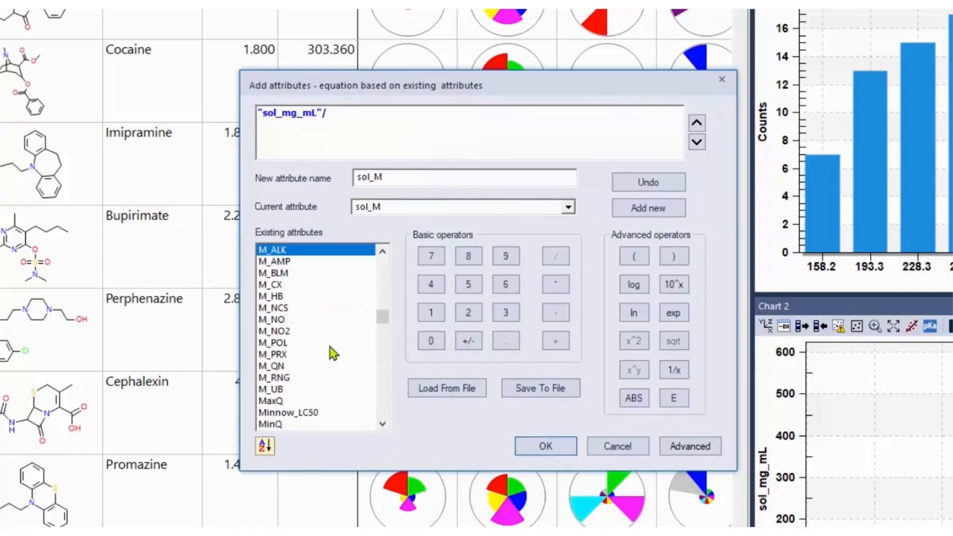
scroll(334, 351, down, 3)
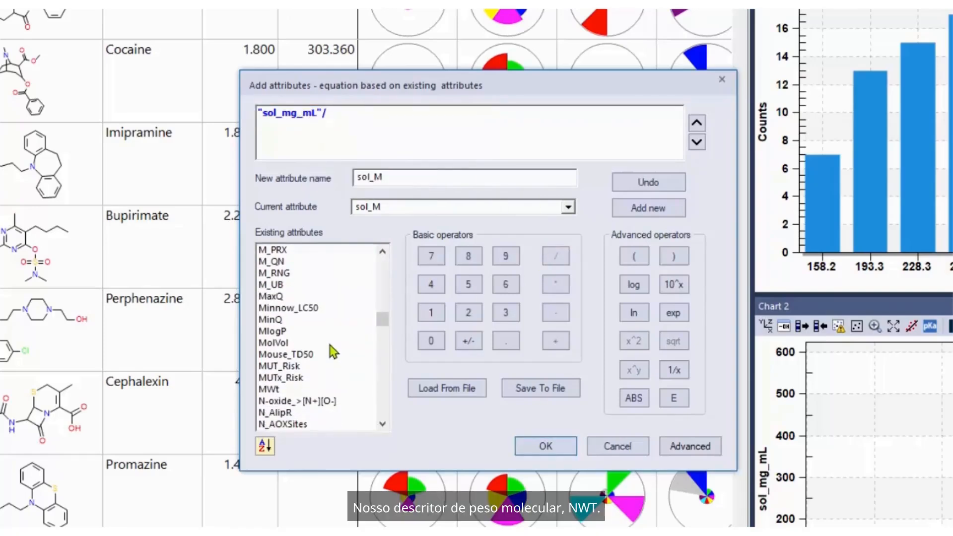
click(284, 391)
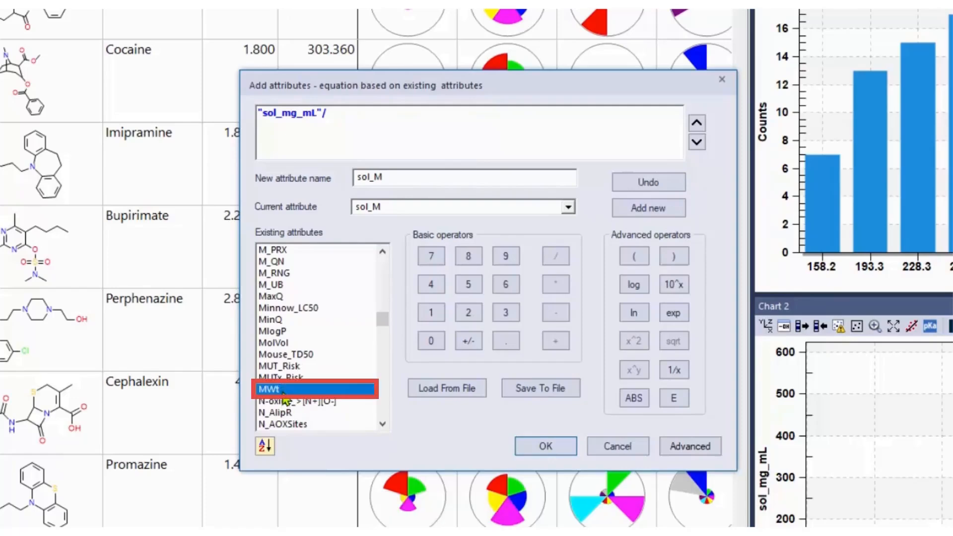
double_click(284, 391)
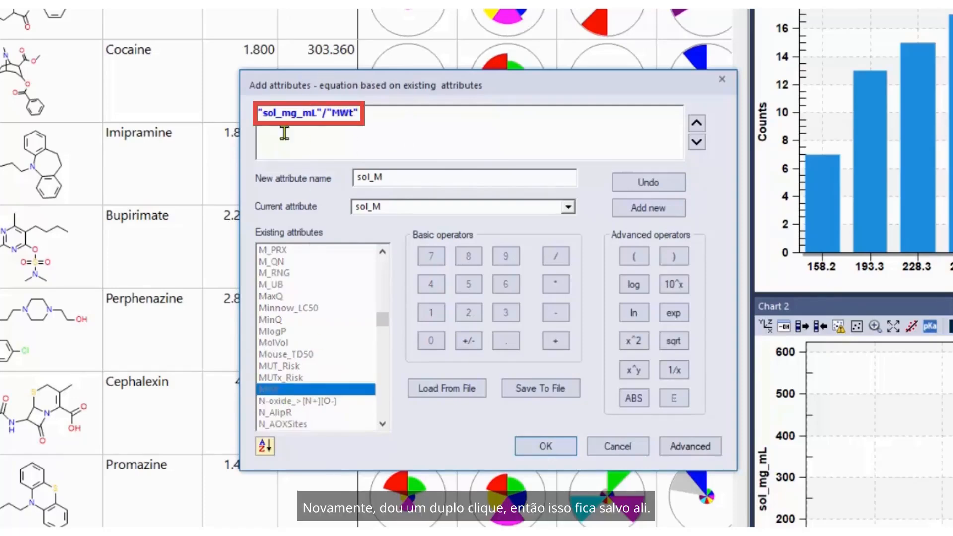
click(561, 449)
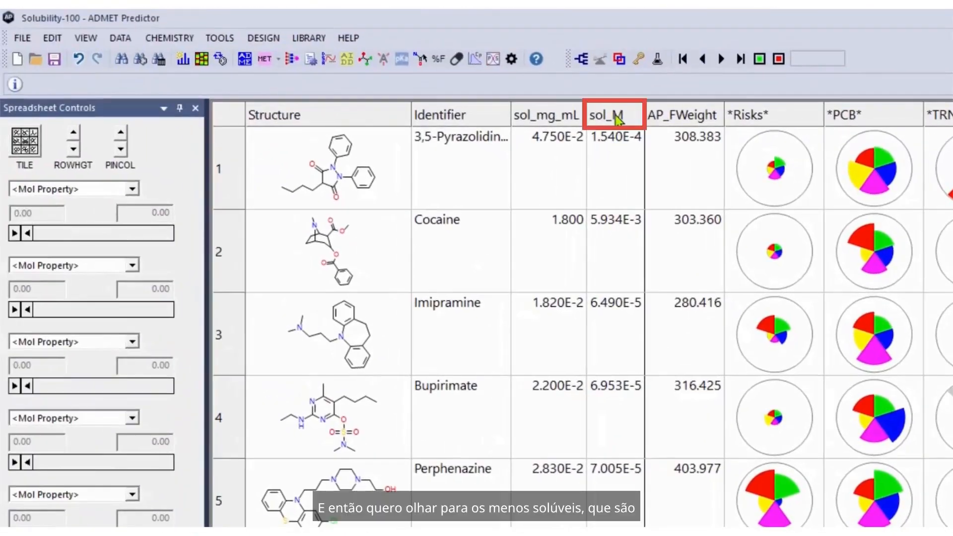
Sort the compounds by sol_M in ascending and descending order to examine the solubility extremes, and restore the original order.
click(617, 118)
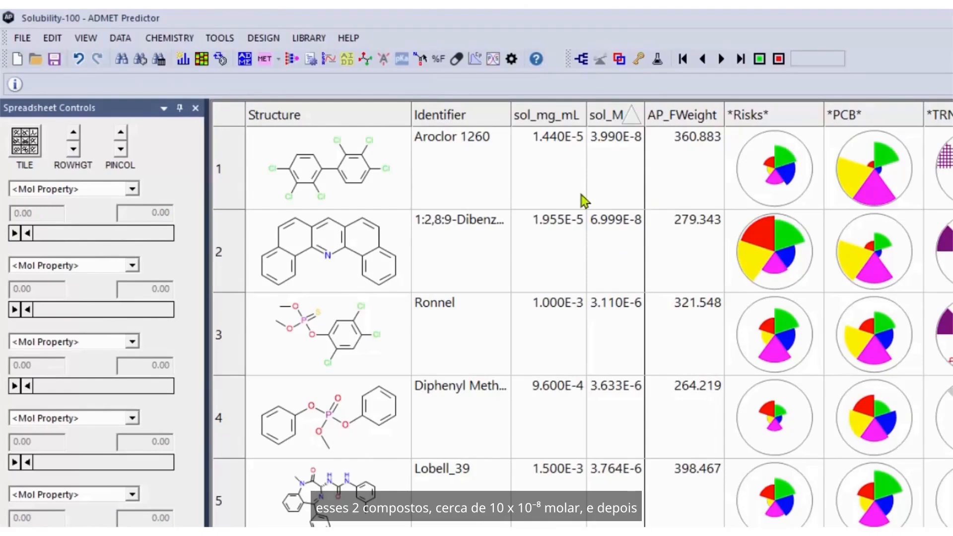
click(613, 119)
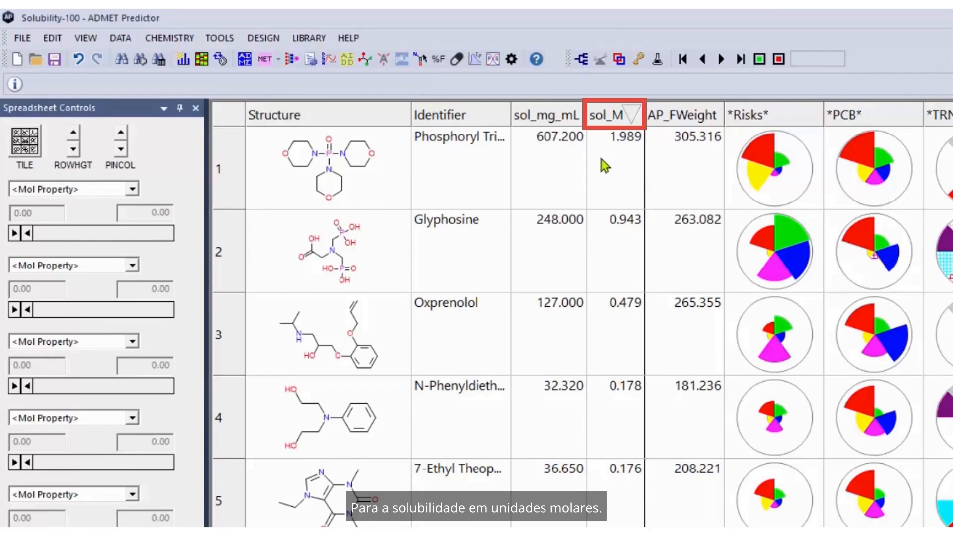
click(610, 120)
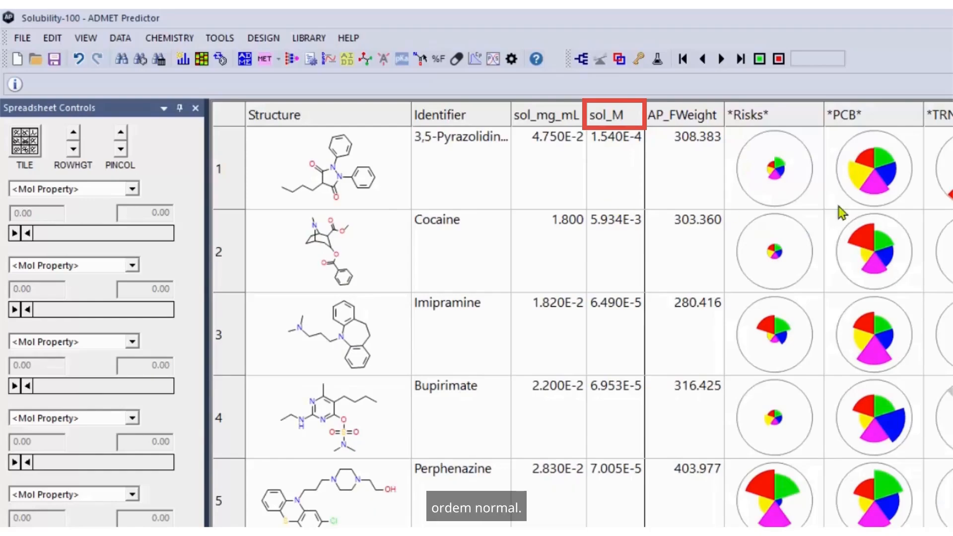
Undock Chart 1 over the spreadsheet and set its histogram to plot the sol_M attribute using log (X).
drag(923, 166, 627, 236)
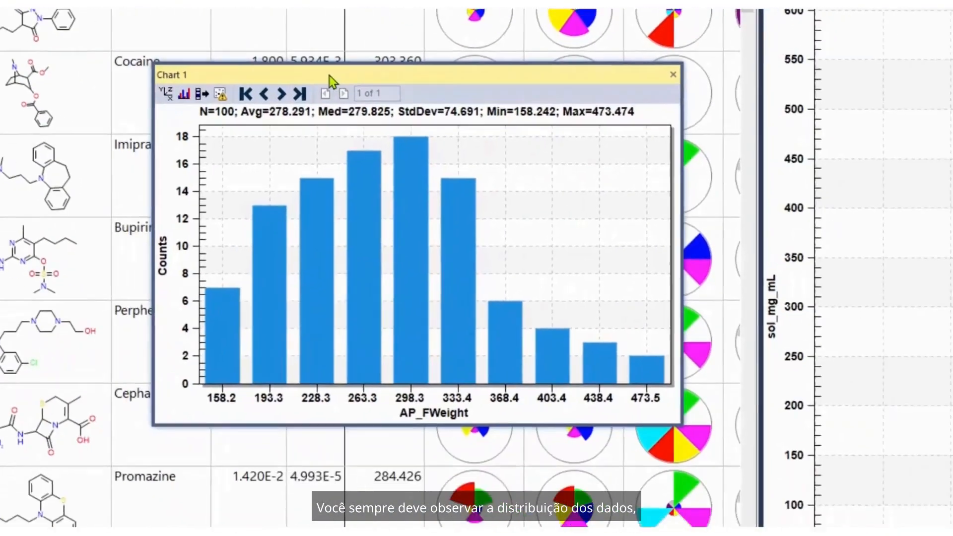
click(103, 59)
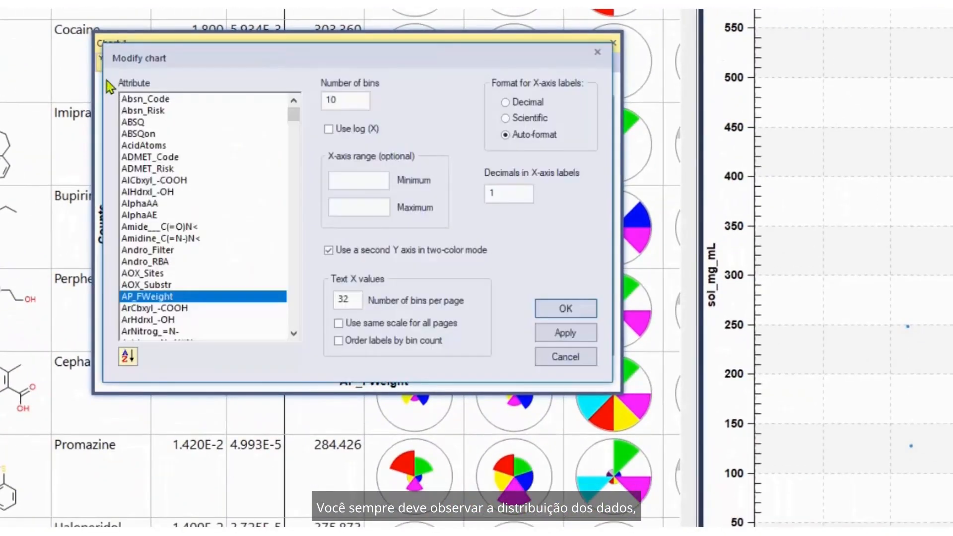
click(158, 266)
key(s)
scroll(194, 293, down, 8)
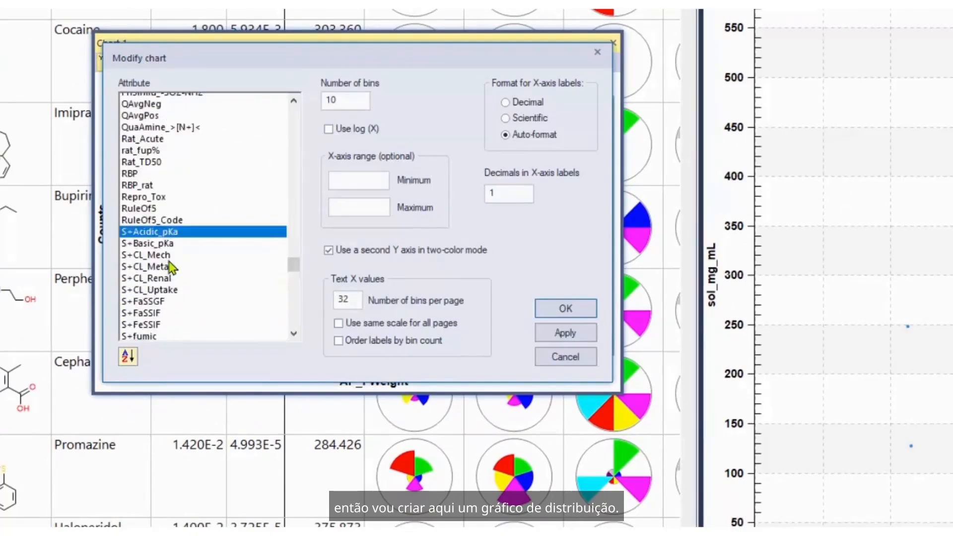
scroll(194, 293, down, 10)
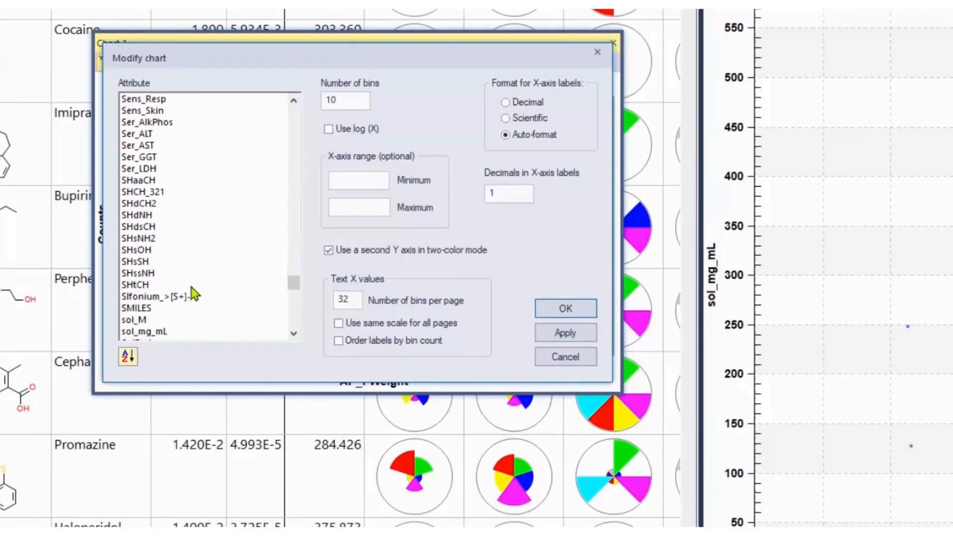
scroll(194, 293, up, 1)
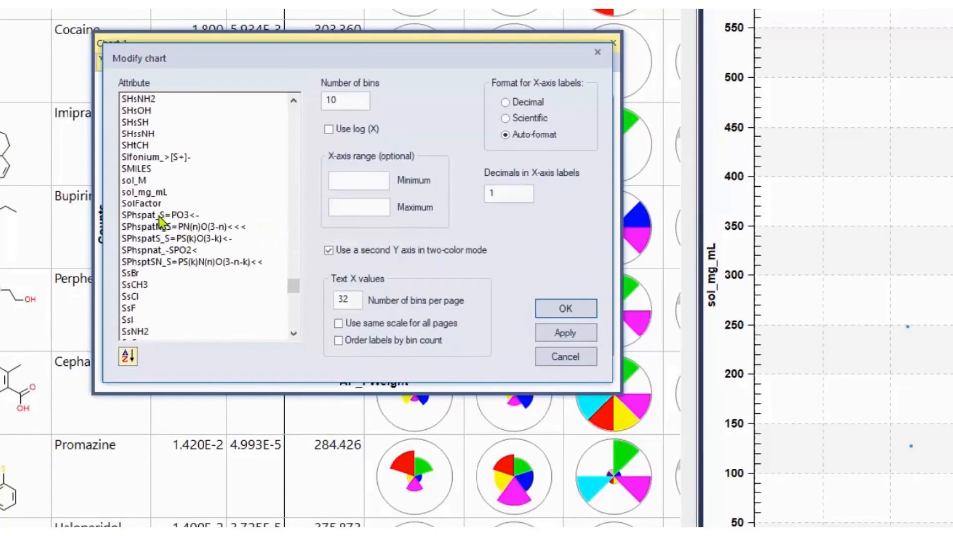
click(147, 182)
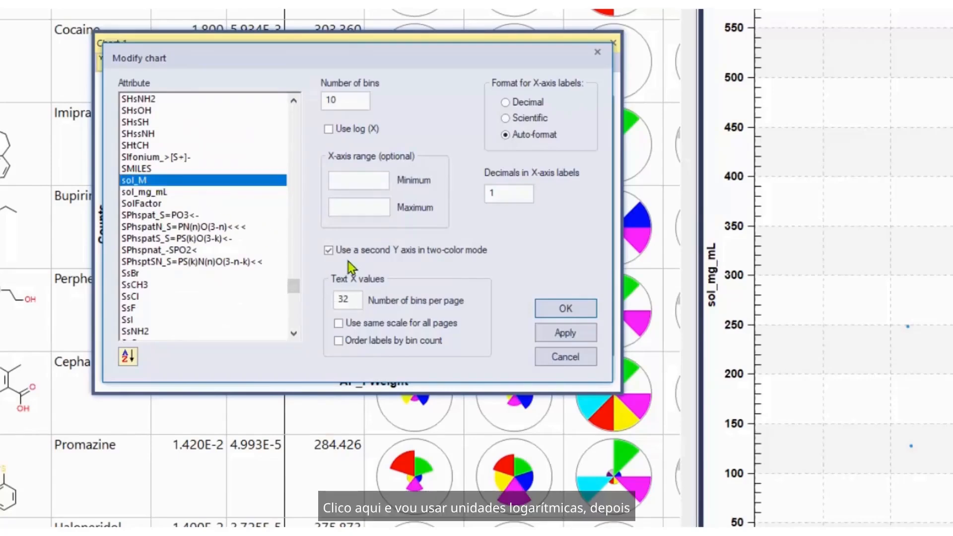
click(343, 131)
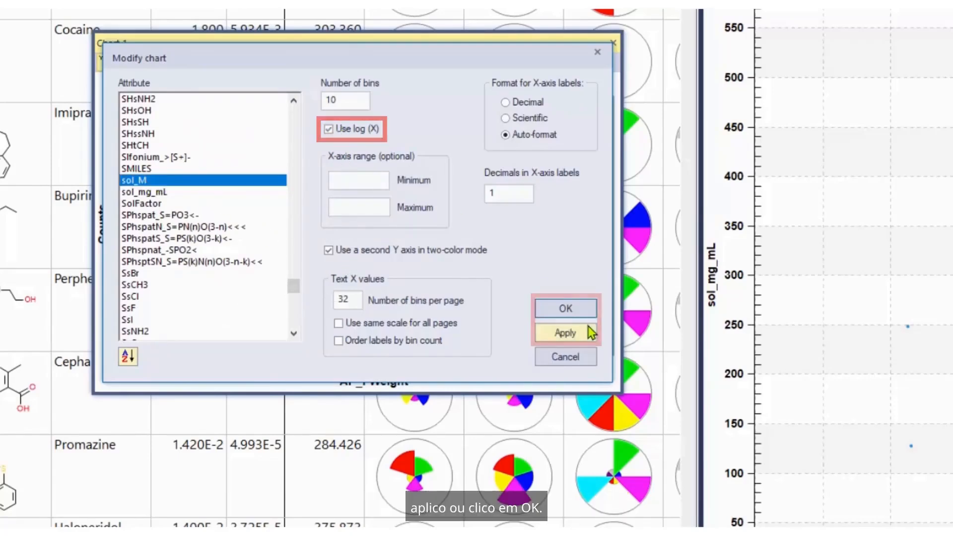
click(568, 310)
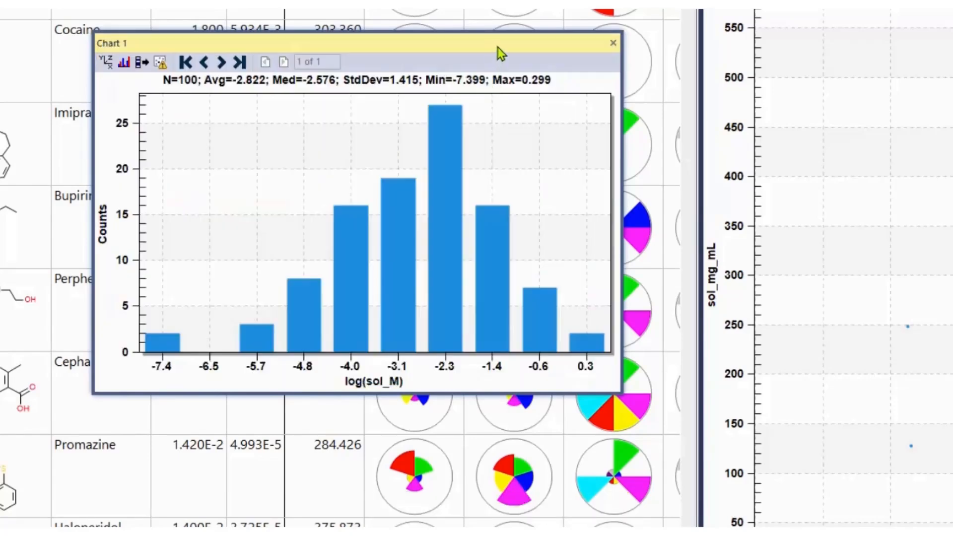
Enlarge the floating Chart 1 histogram and dock it back beside the spreadsheet.
drag(495, 49, 517, 43)
drag(644, 390, 795, 514)
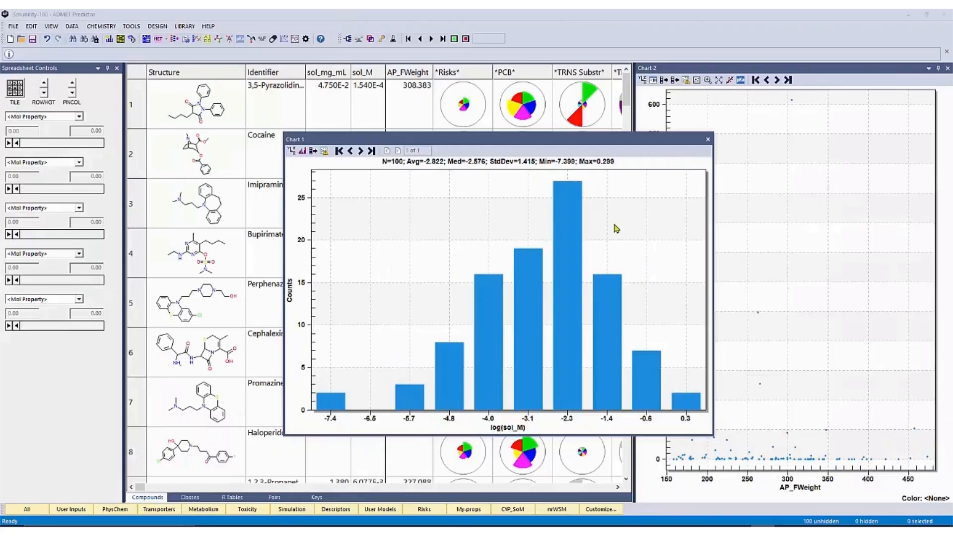
double_click(655, 38)
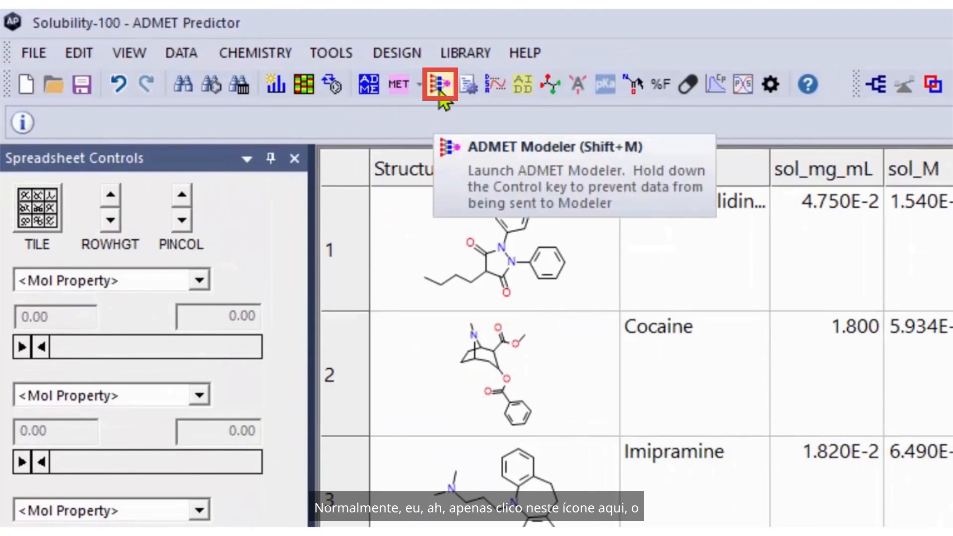
Launch ADMET Modeler with sol_M as the dependent variable and no predefined test set.
click(440, 96)
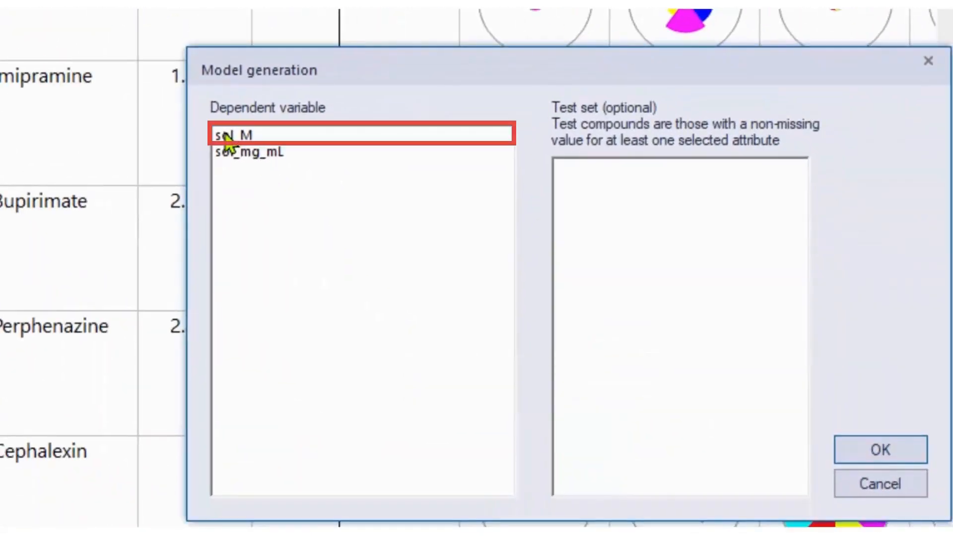
click(226, 135)
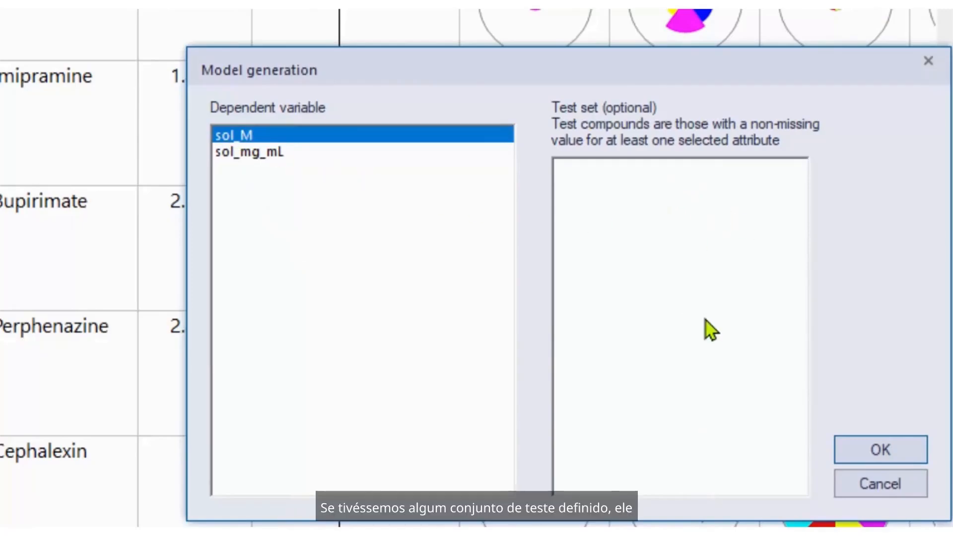
mouse_move(710, 326)
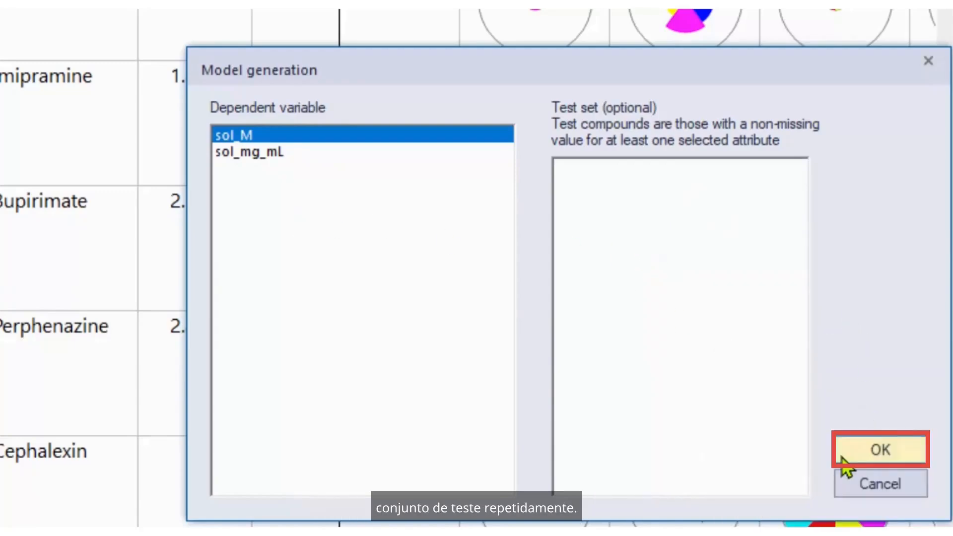
click(844, 458)
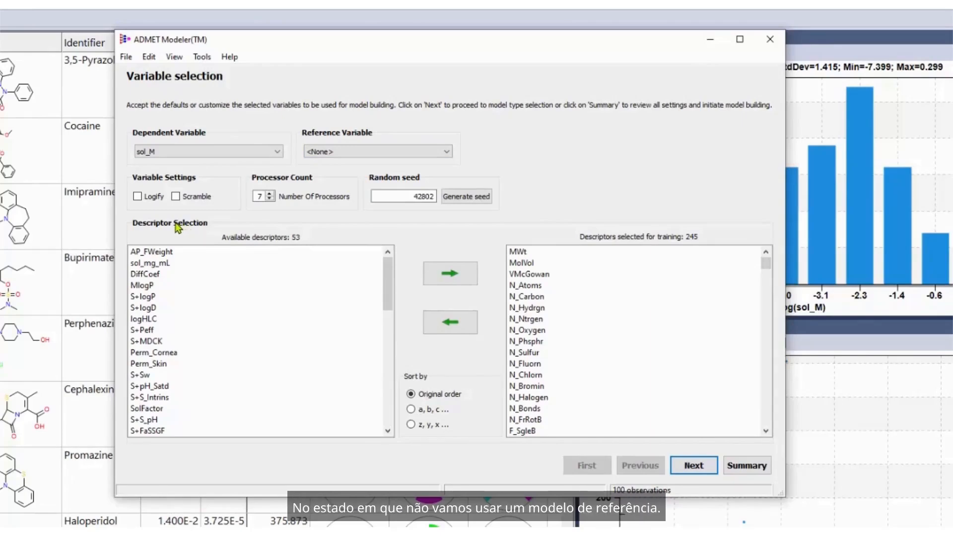
Logify the dependent variable, add S+logP to the training descriptors and proceed to the modeling protocol.
click(137, 196)
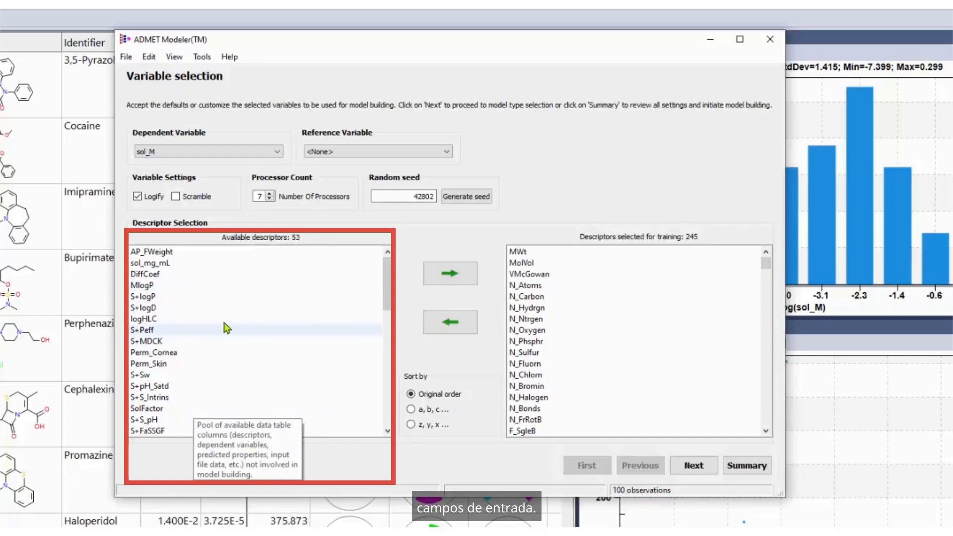
click(169, 297)
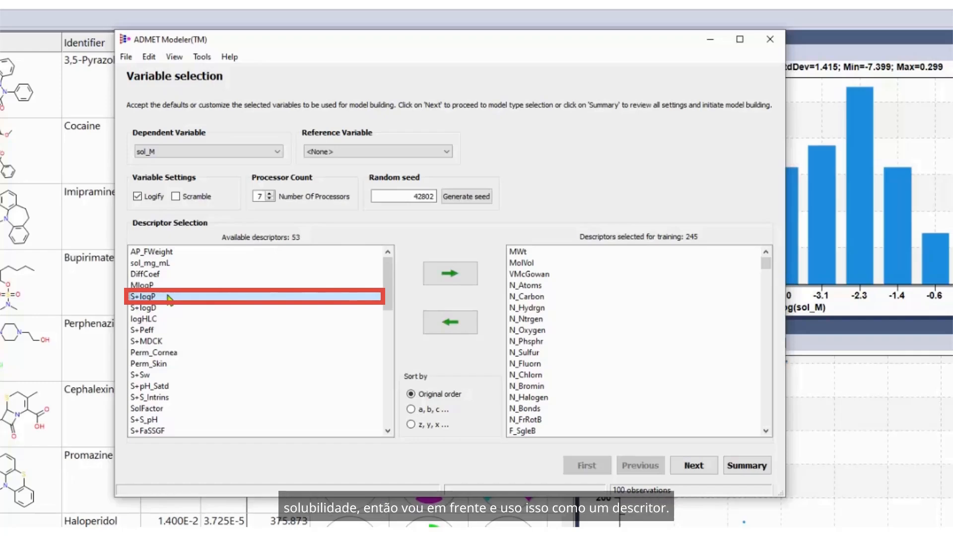
click(449, 281)
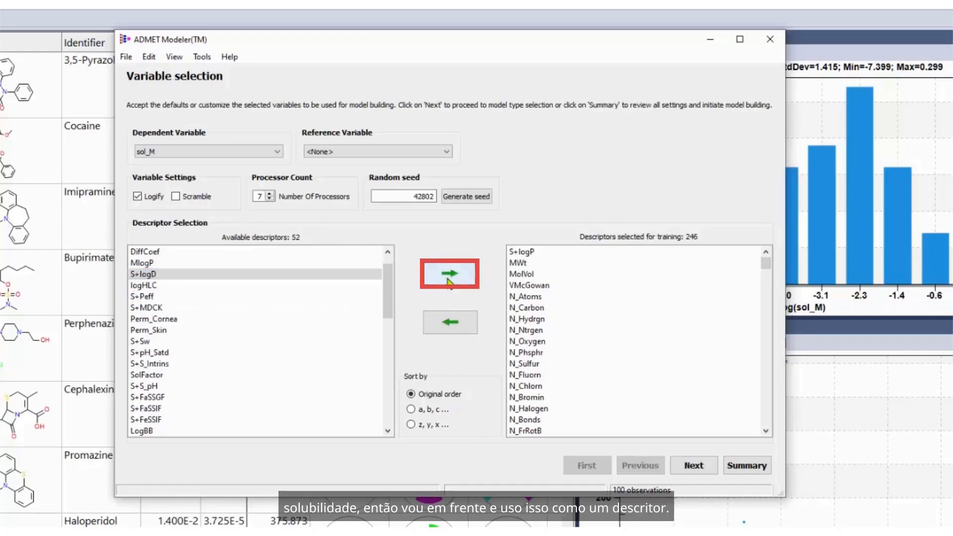
click(694, 466)
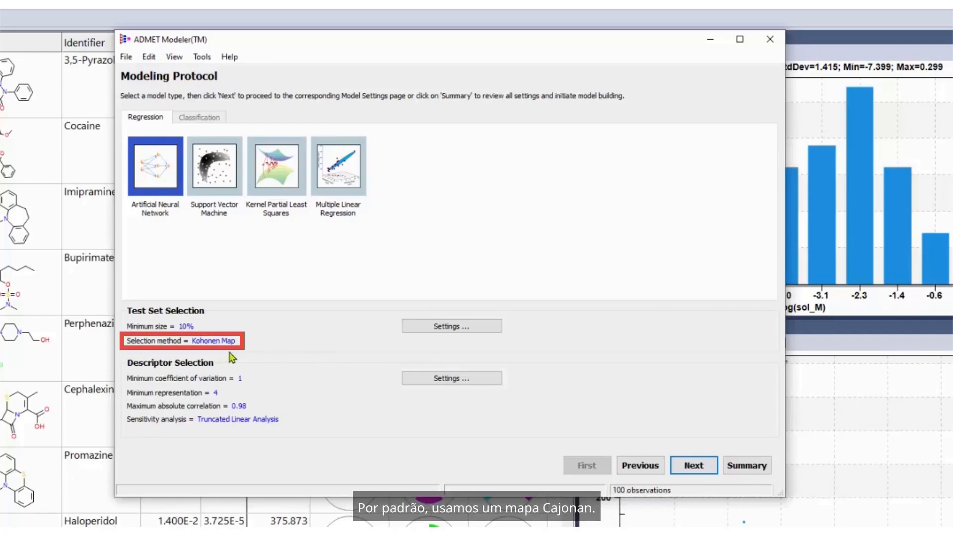
Configure test set selection as stratified sampling sorted by sol_M with random partition sampling and a 20% minimum size.
click(462, 330)
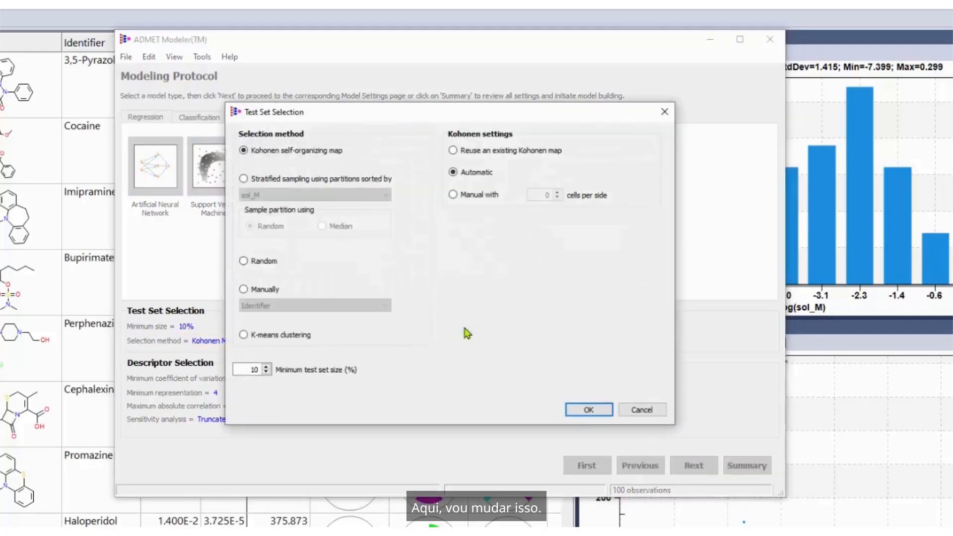
click(301, 182)
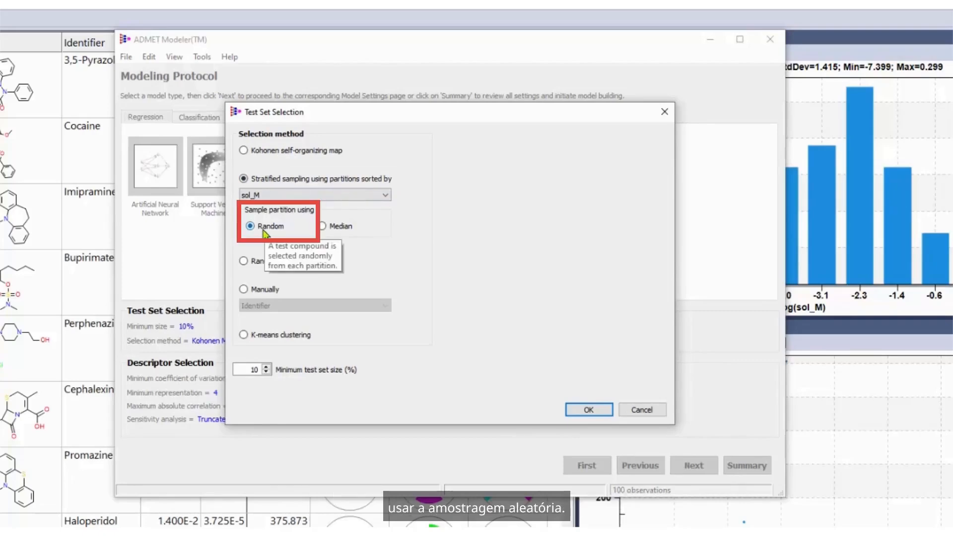
drag(247, 371, 318, 374)
text(20)
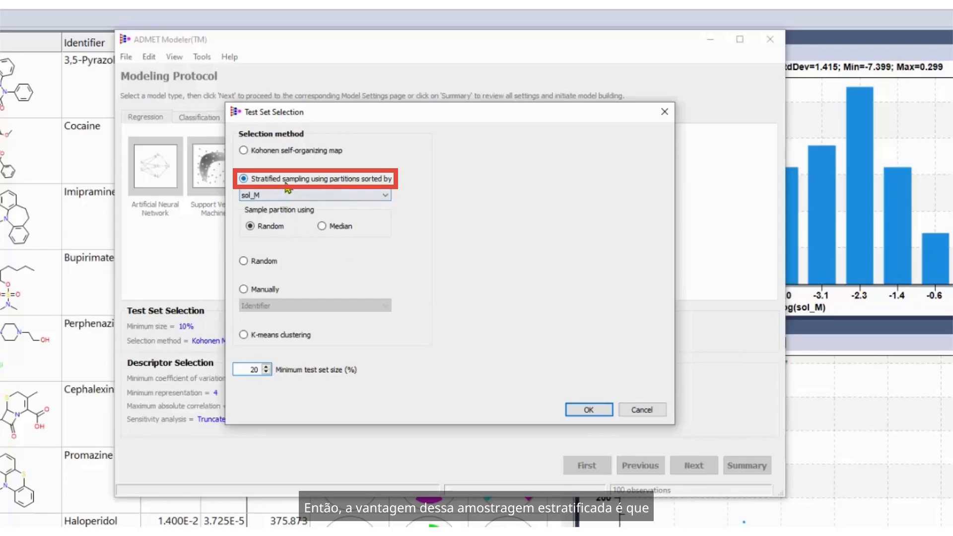
mouse_move(286, 188)
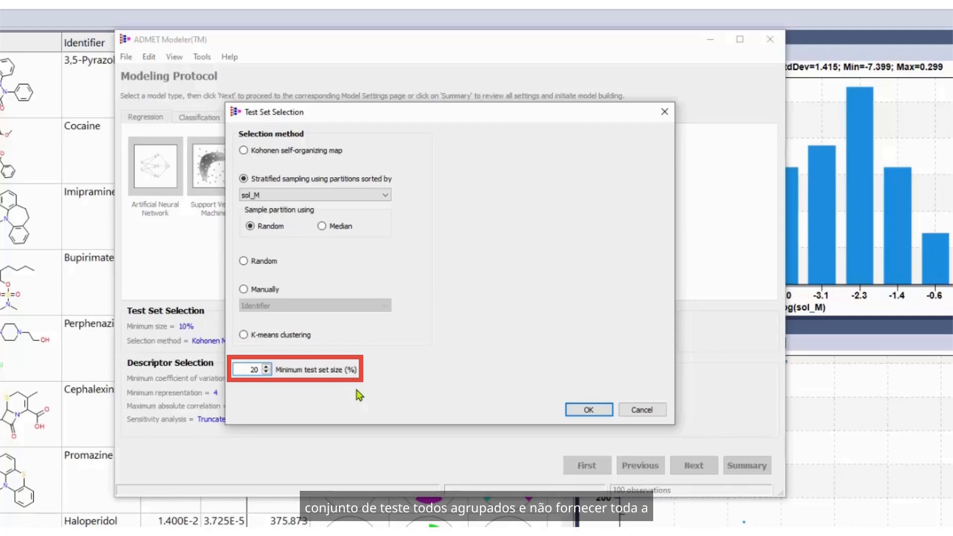
click(588, 408)
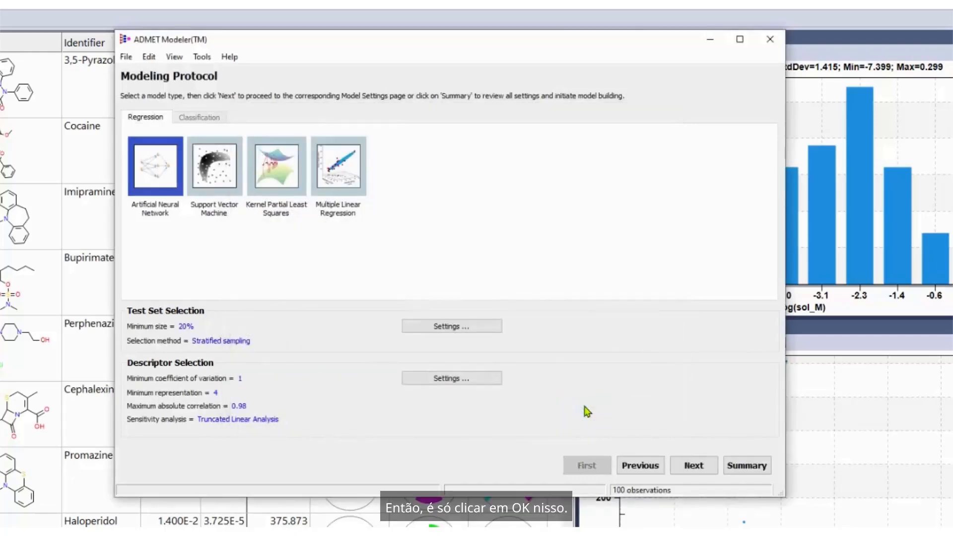
Set the descriptor sensitivity analysis to a genetic algorithm run per cell and proceed to the artificial neural network settings.
click(431, 380)
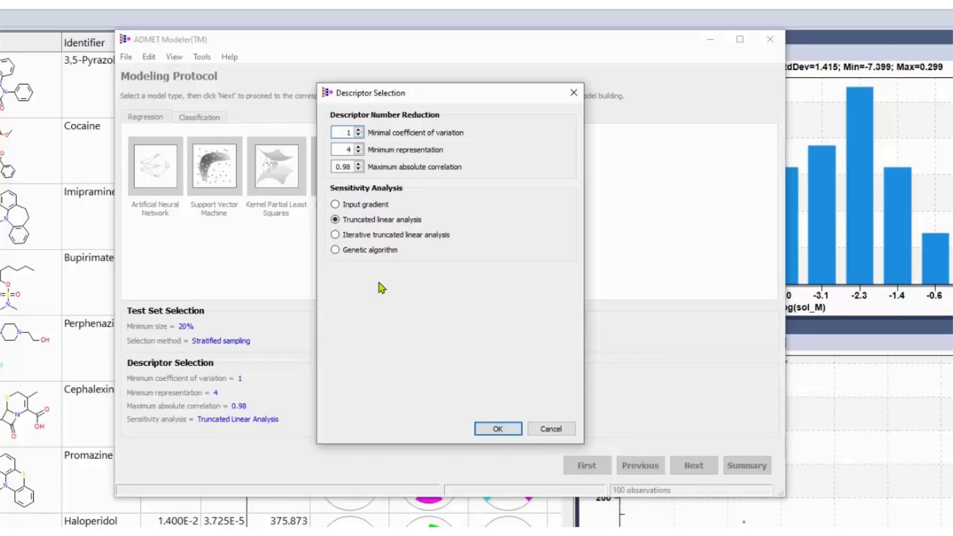
click(349, 253)
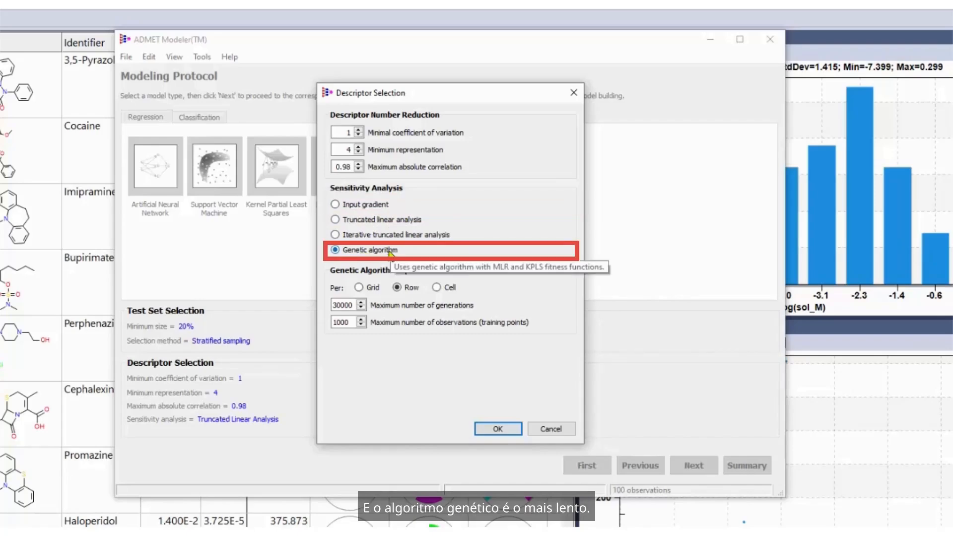
click(443, 292)
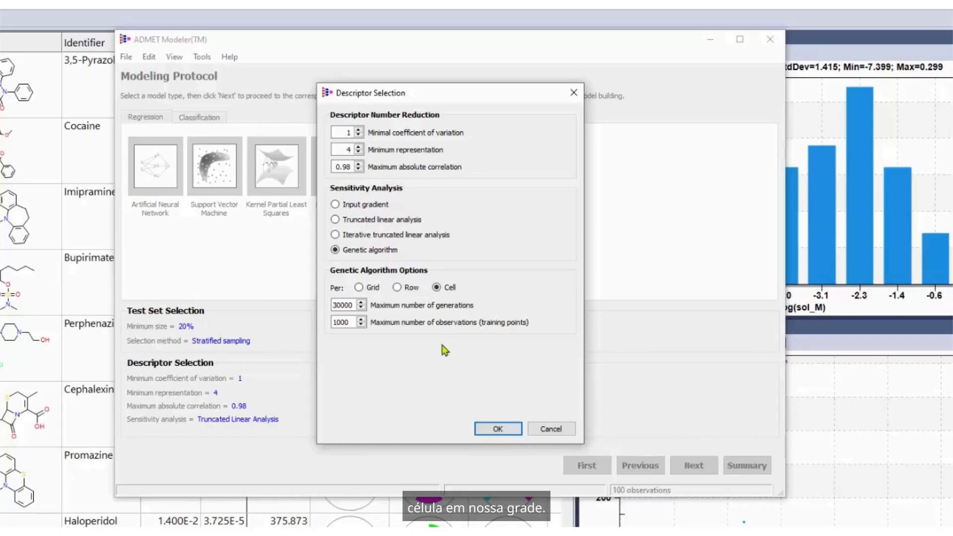
click(508, 430)
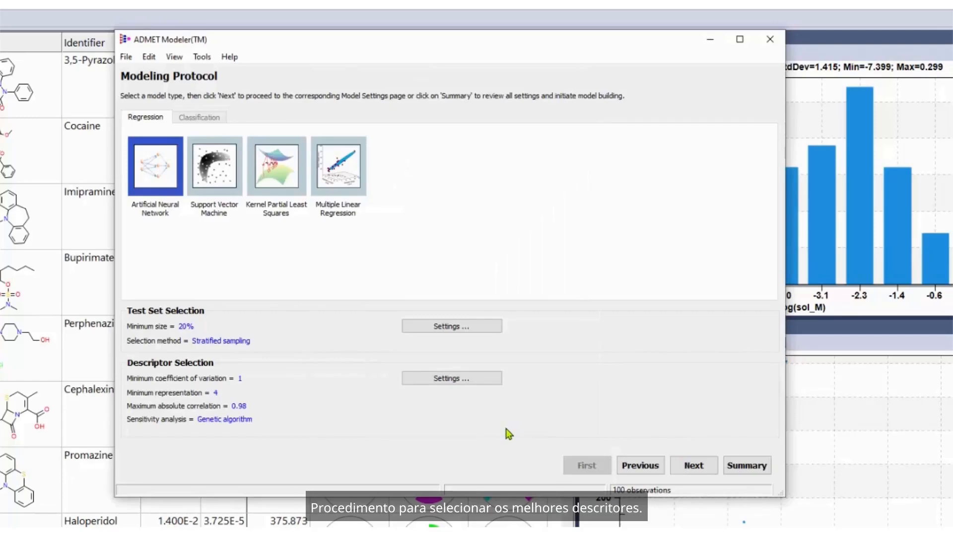
click(694, 467)
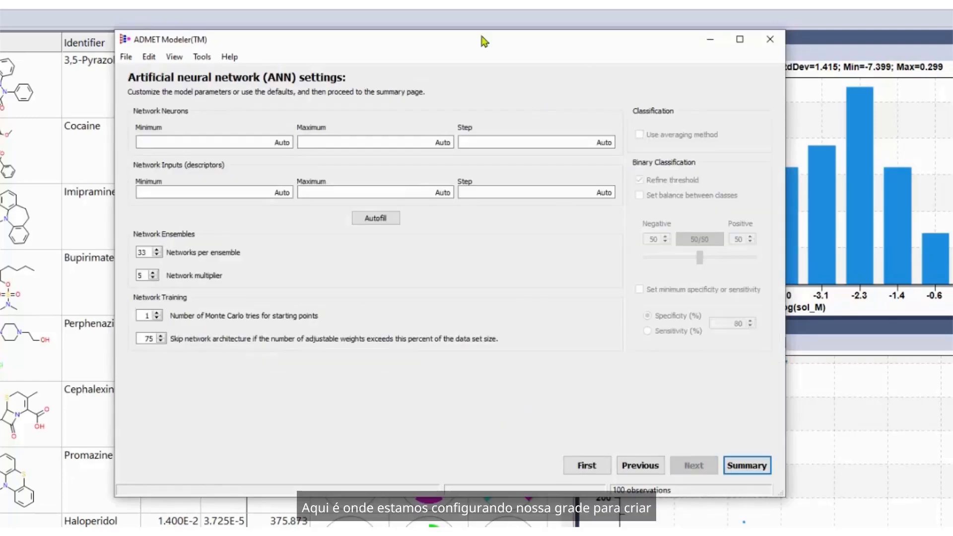
Autofill the network architecture ranges and set the network neurons to a maximum of 7 with a step of 2.
mouse_move(453, 340)
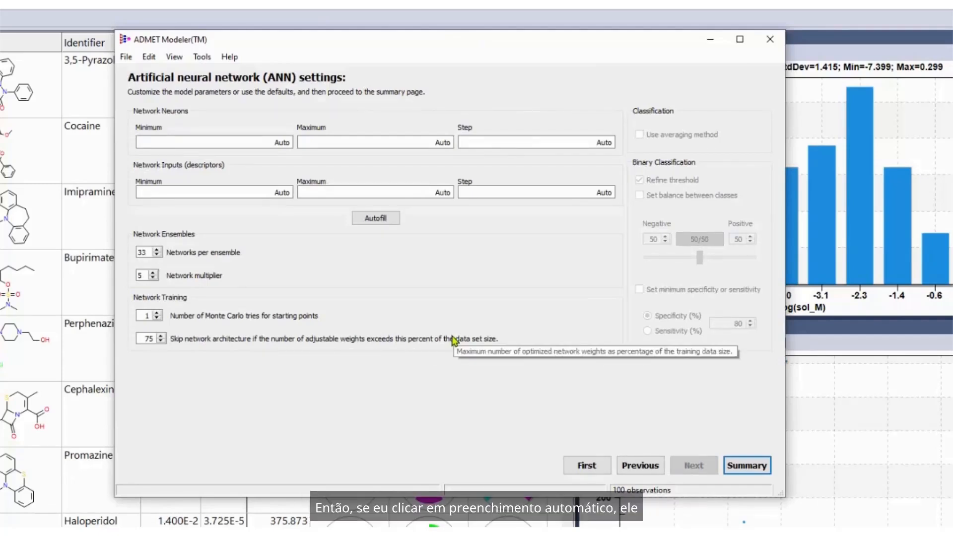
click(378, 219)
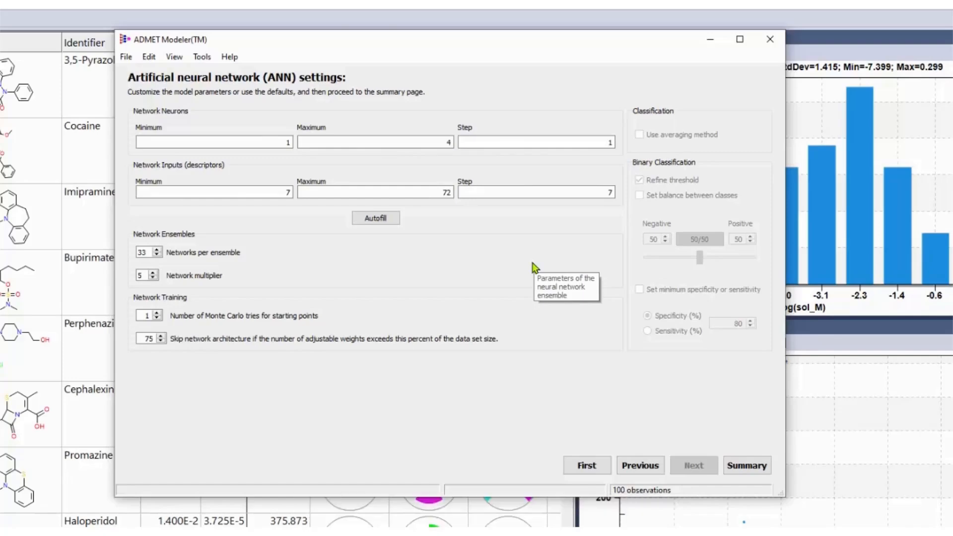
drag(425, 143, 490, 142)
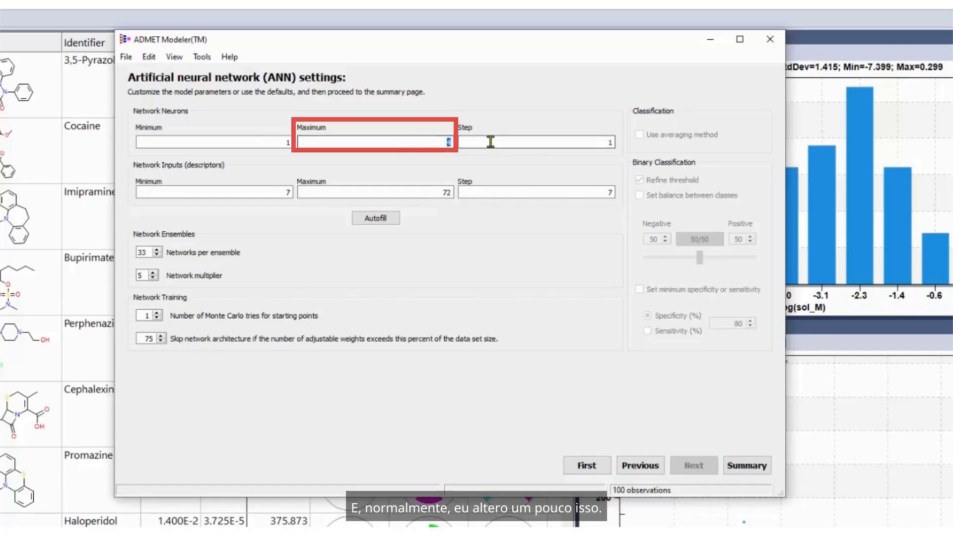
text(7)
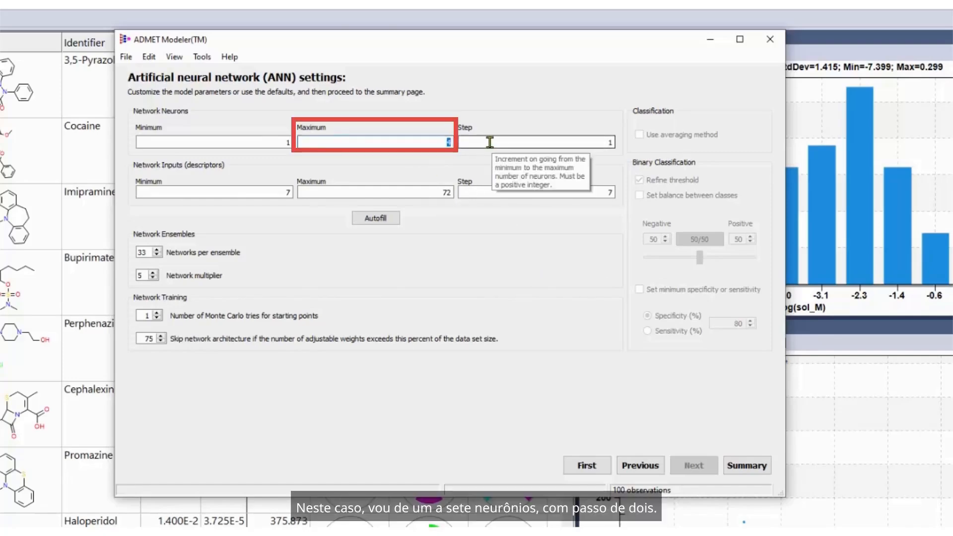
text(7)
key(Tab)
text(2)
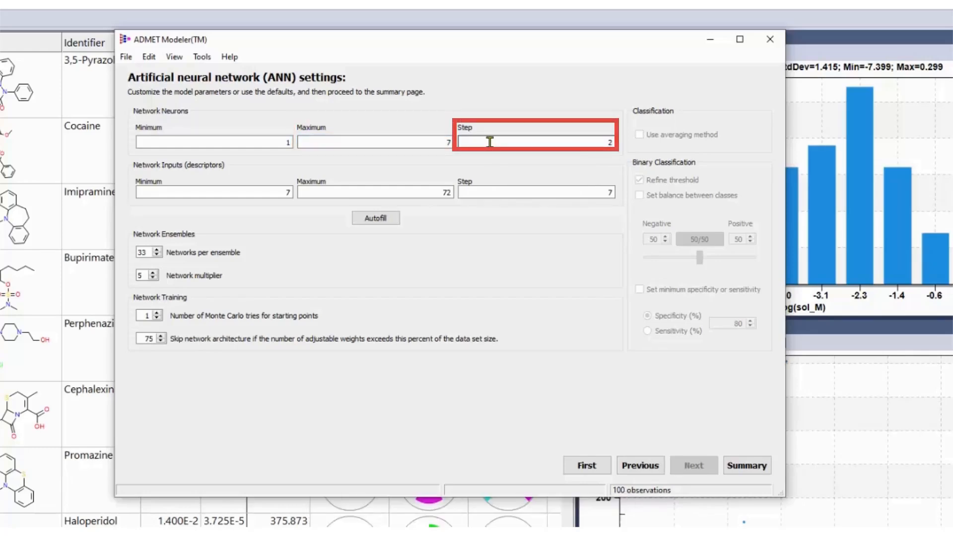
Set the network inputs to a minimum of 5 with a step of 5, and the Monte Carlo tries to 5.
key(Tab)
text(5)
key(Tab)
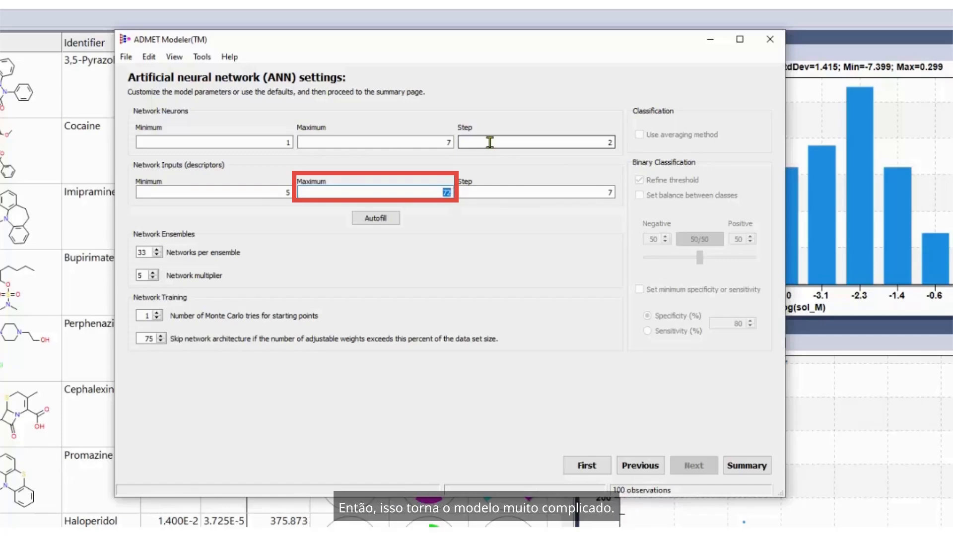
key(Tab)
text(5)
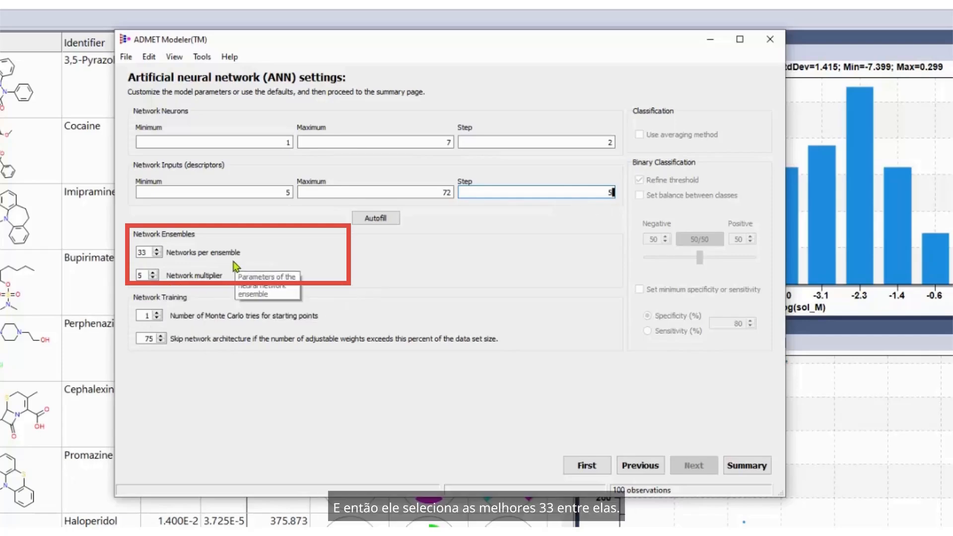
click(156, 315)
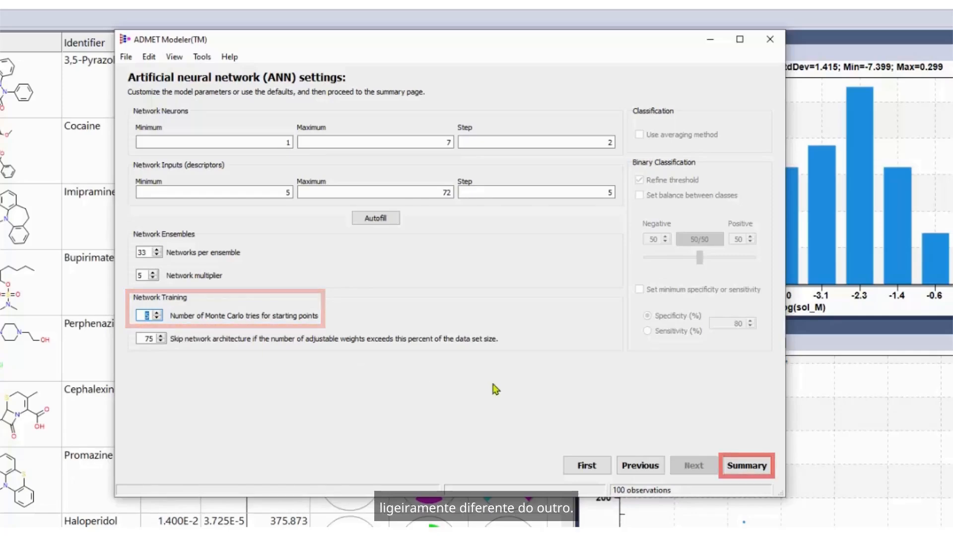
Review the model settings summary and expand the full list of training inputs.
click(746, 465)
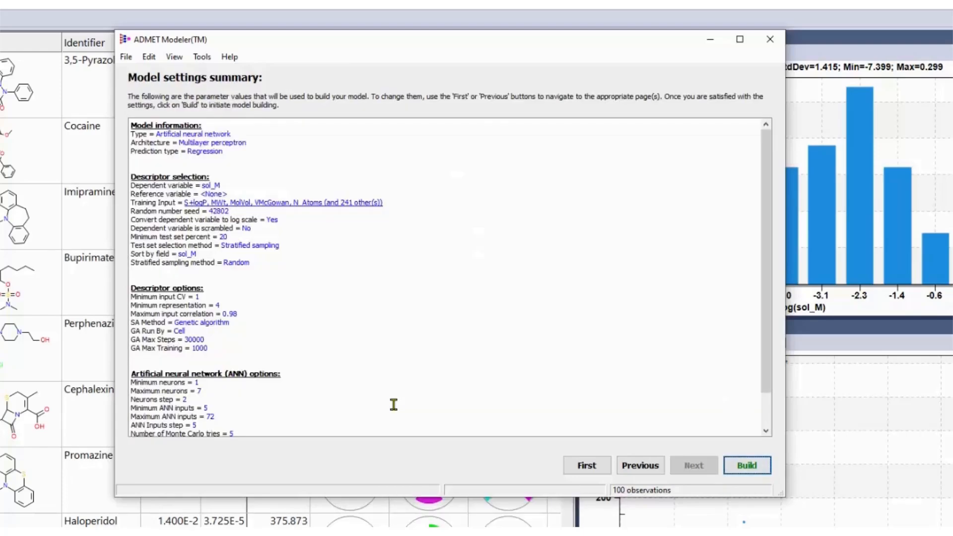
scroll(492, 188, down, 3)
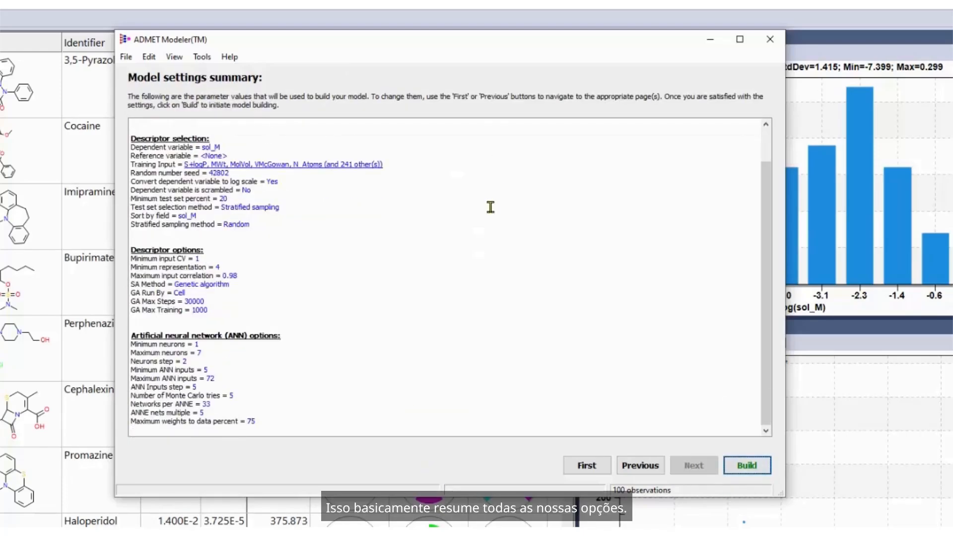
scroll(480, 267, up, 3)
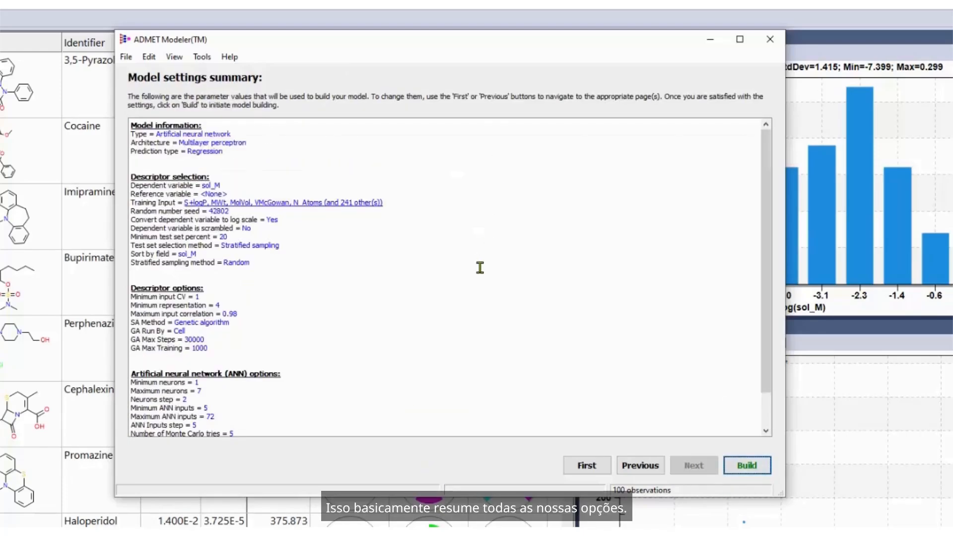
click(359, 204)
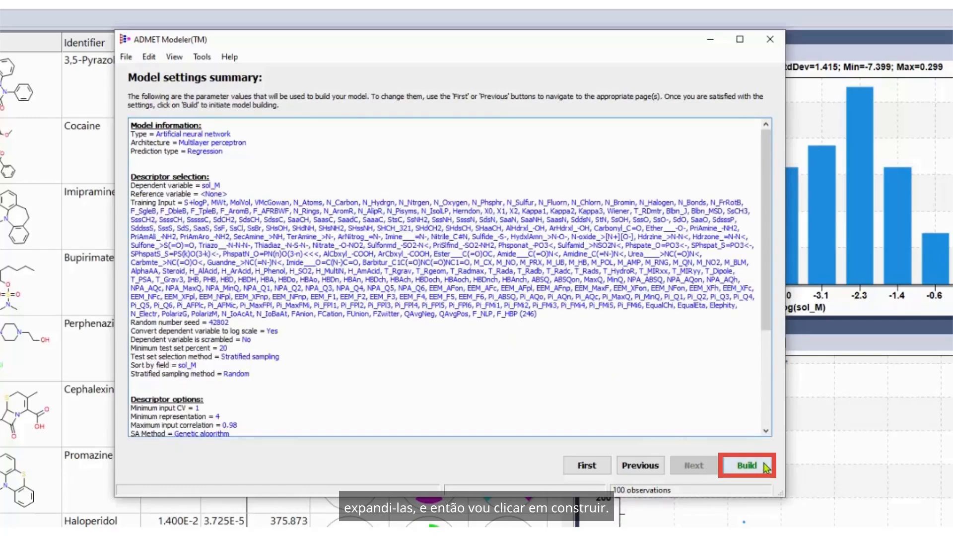
Build the models under the project name sol_M_2021-09-21_01 and widen the window to show the whole performance grid.
click(745, 465)
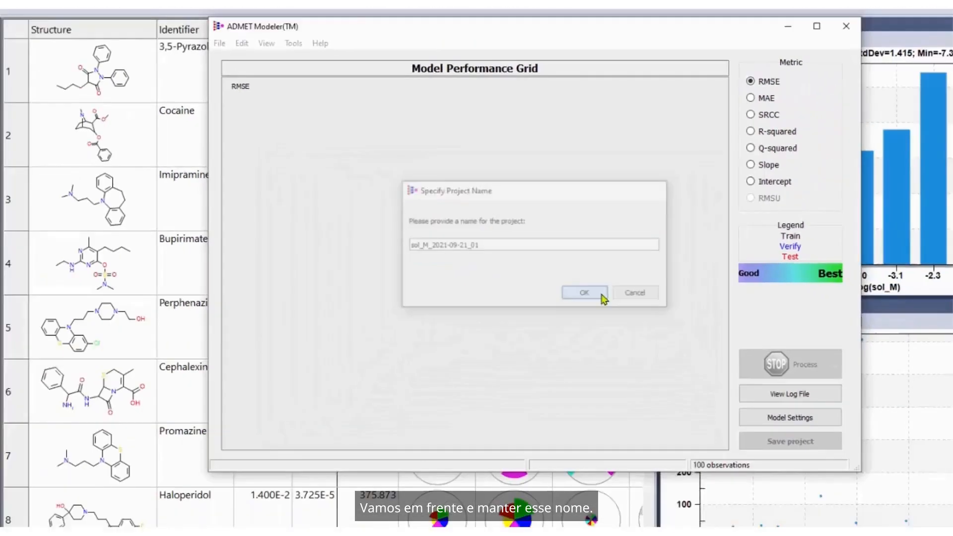
click(625, 379)
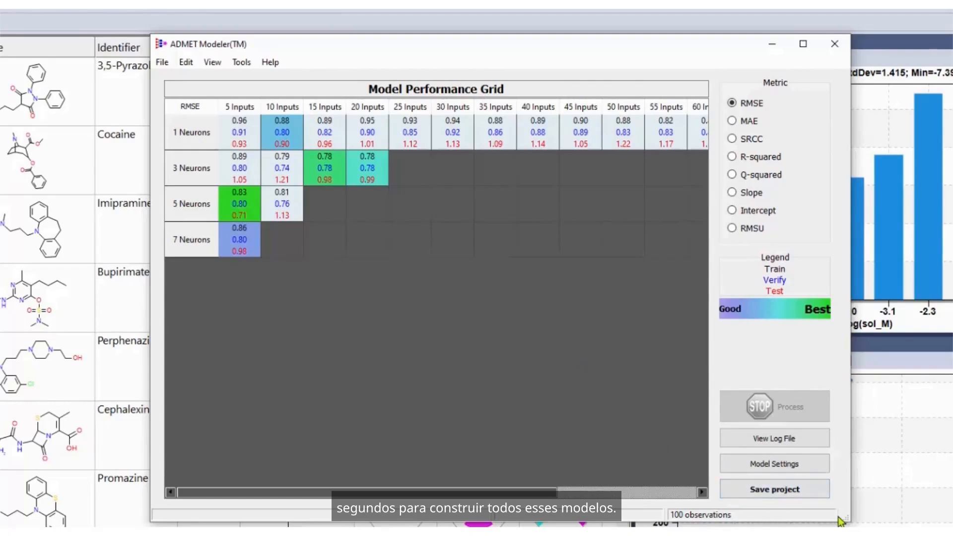
drag(848, 519, 936, 519)
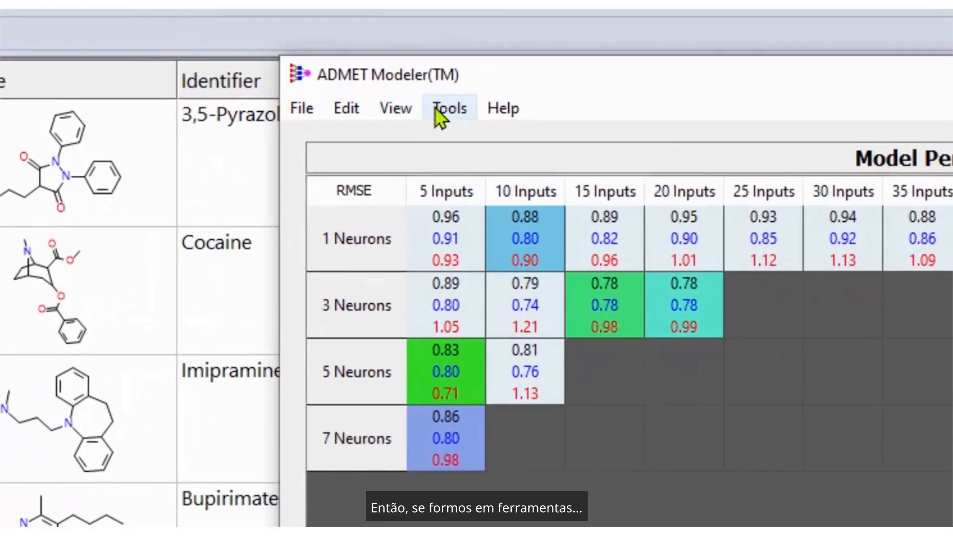
Look up the number of optimized weights for 3 neurons and 25 inputs in the Number of Weights Table, and close it.
click(335, 86)
click(345, 127)
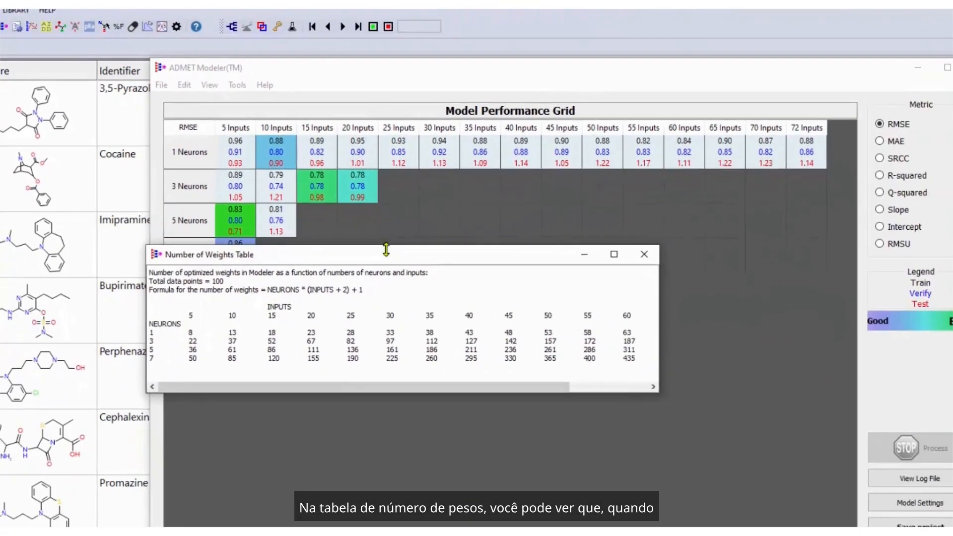
drag(386, 249, 433, 304)
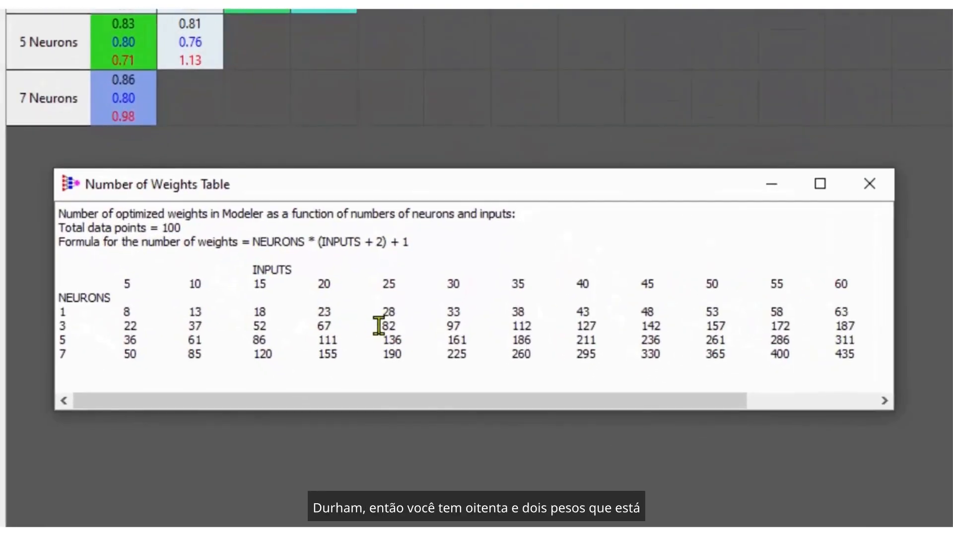
drag(379, 326, 393, 324)
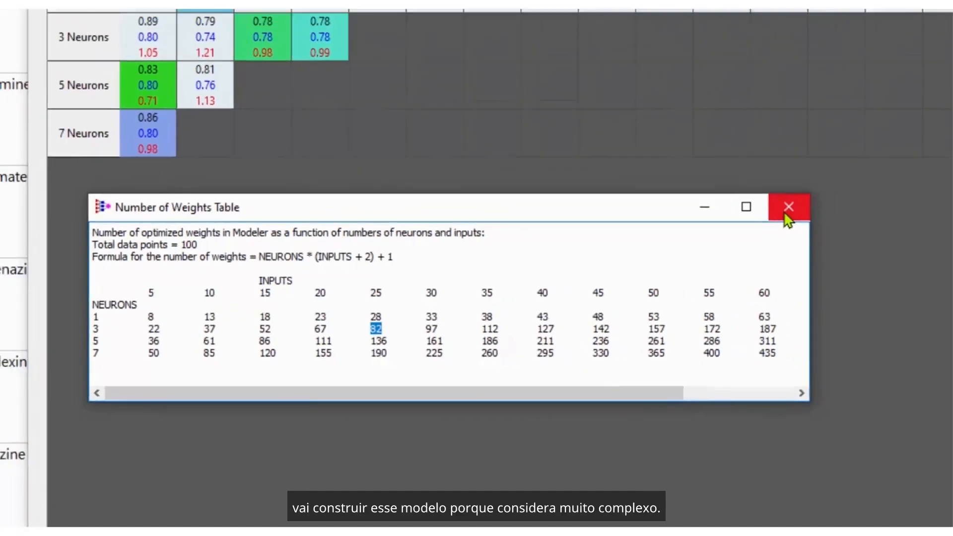
click(785, 213)
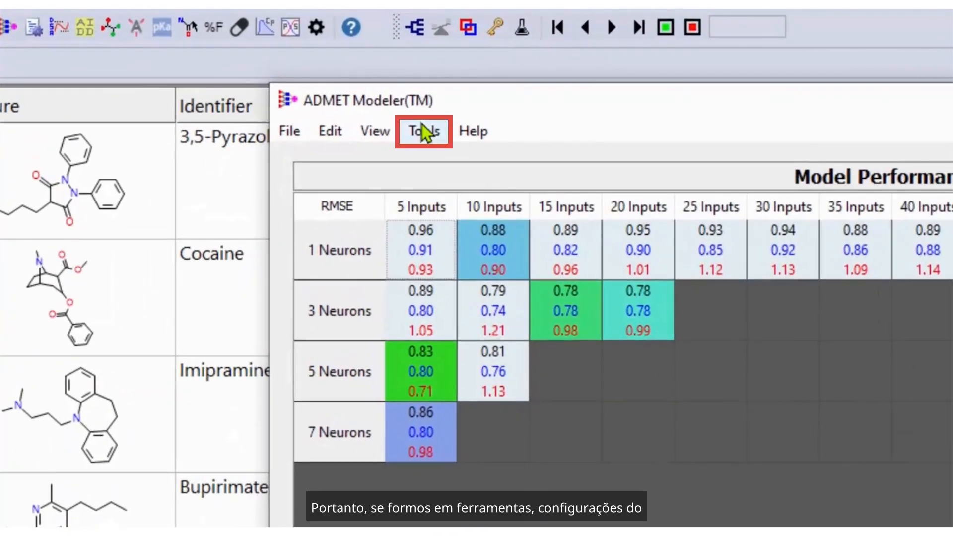
Display the model rankings from the Best Ensemble Settings, highlight the top-ranked model, and save the selection criteria.
click(294, 95)
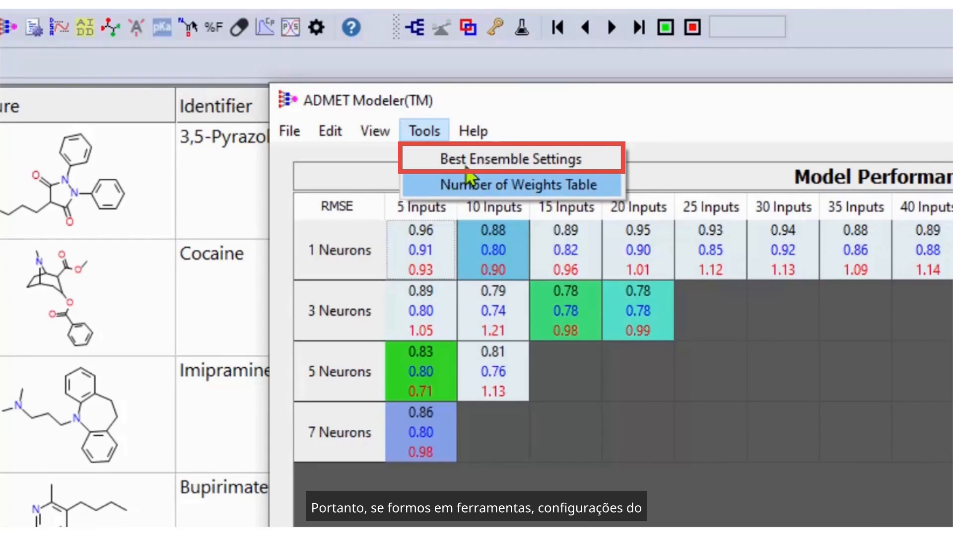
click(469, 162)
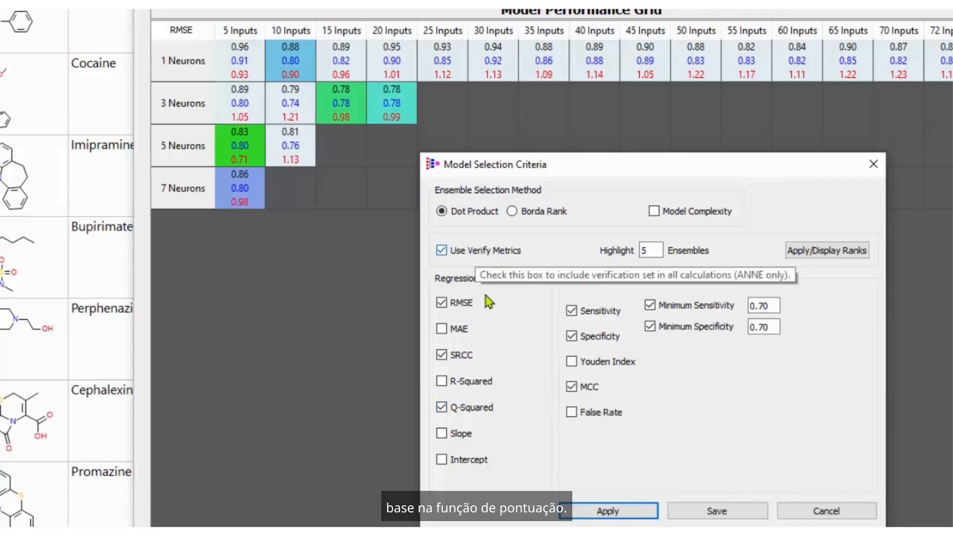
click(849, 251)
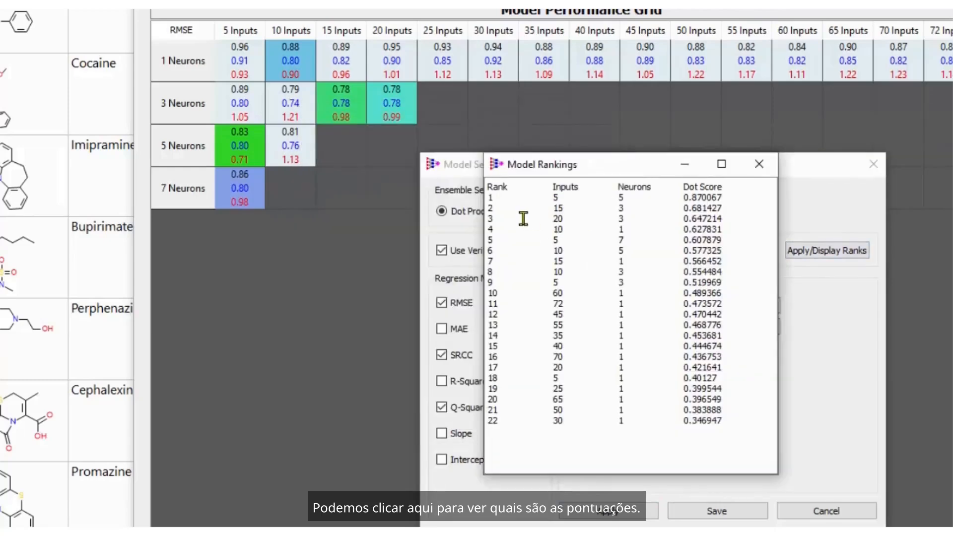
drag(493, 197, 722, 197)
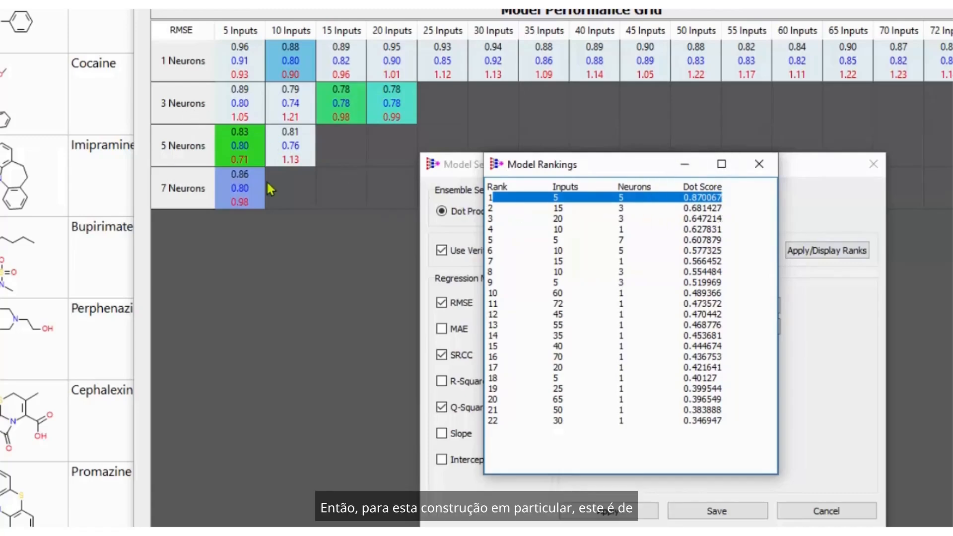
click(759, 165)
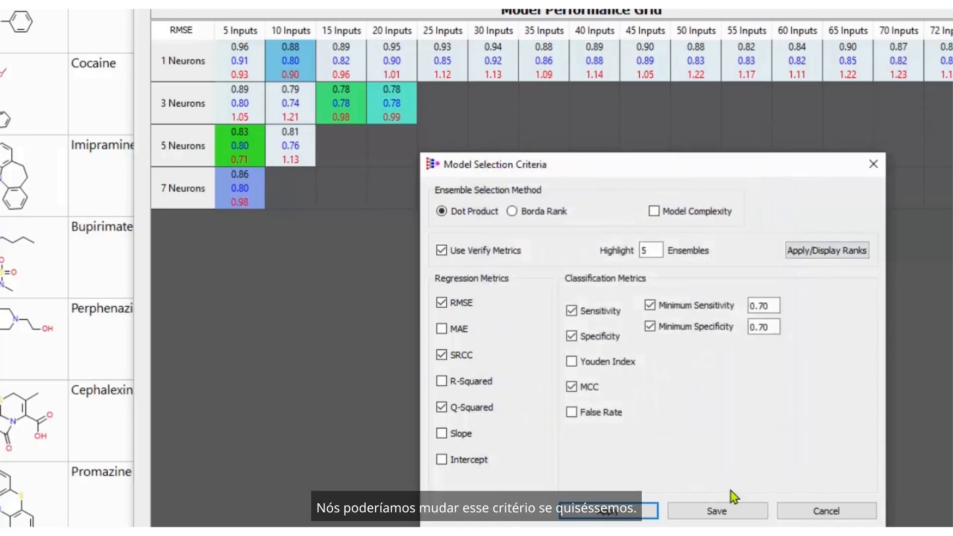
click(717, 511)
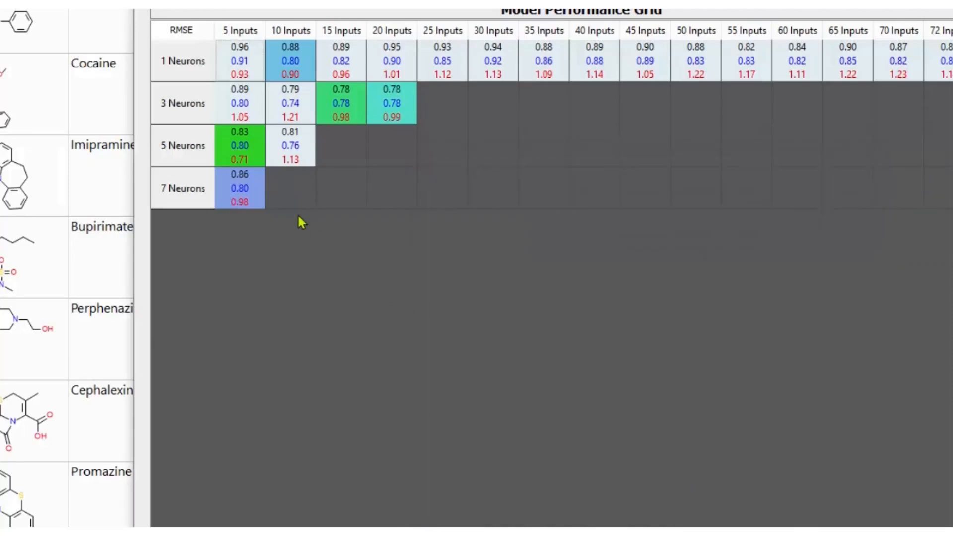
Open the performance plot for 5 inputs and 5 neurons and switch its axes so observed values are plotted against predicted.
click(251, 154)
double_click(449, 268)
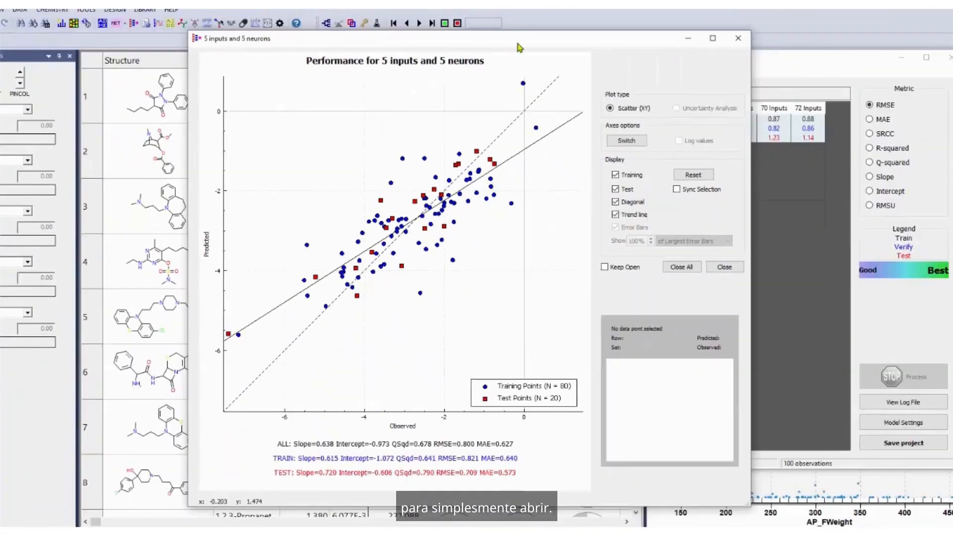
drag(602, 43, 674, 44)
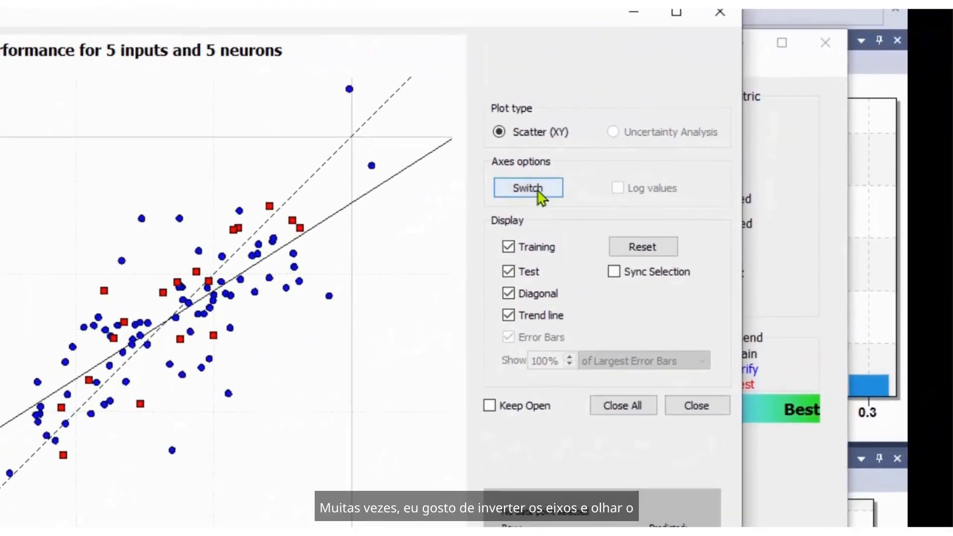
click(538, 192)
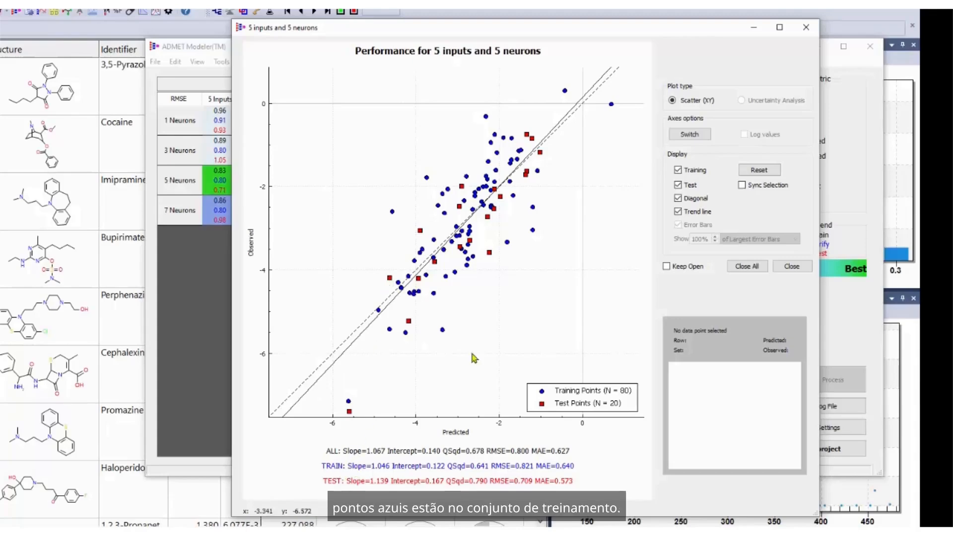
Hide and restore the test points and the training points in turn to inspect each set, and close the plot.
click(679, 185)
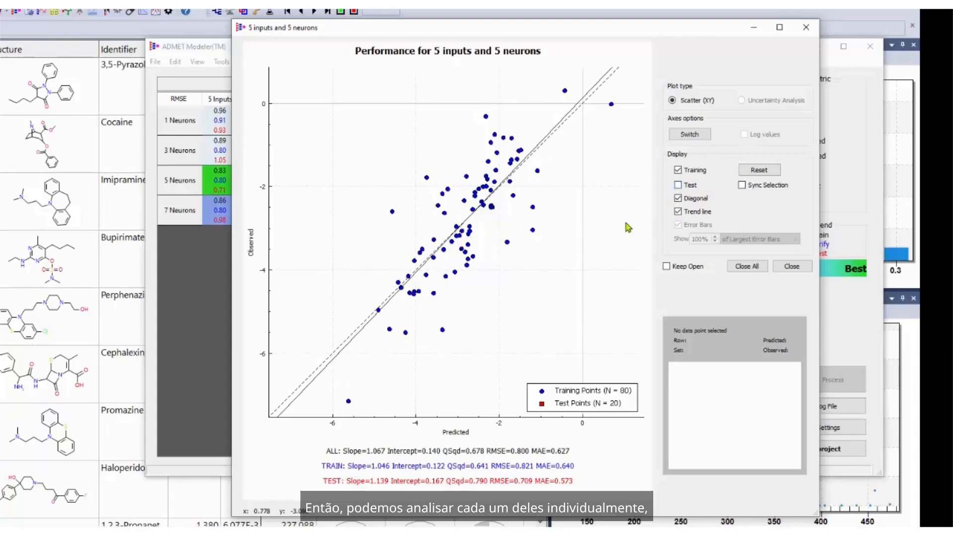
click(678, 186)
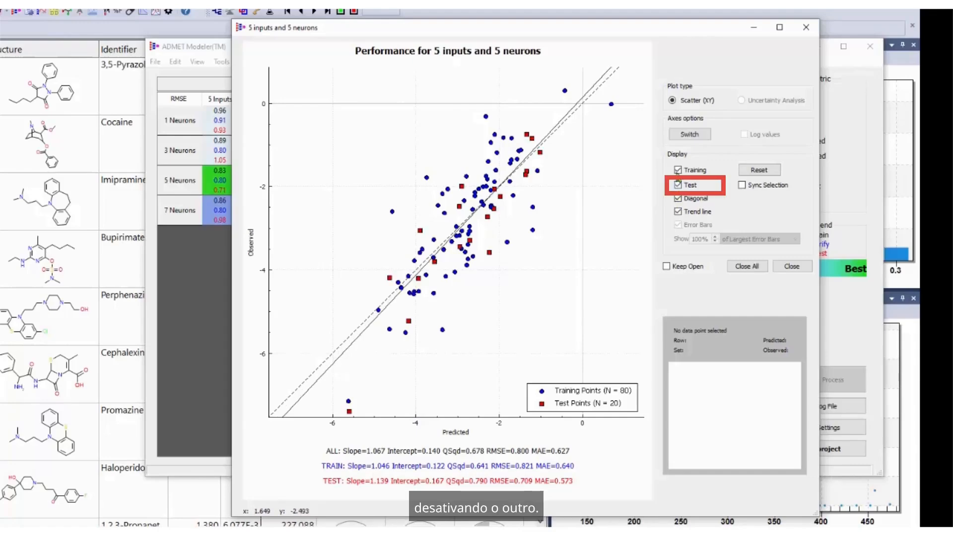
click(678, 171)
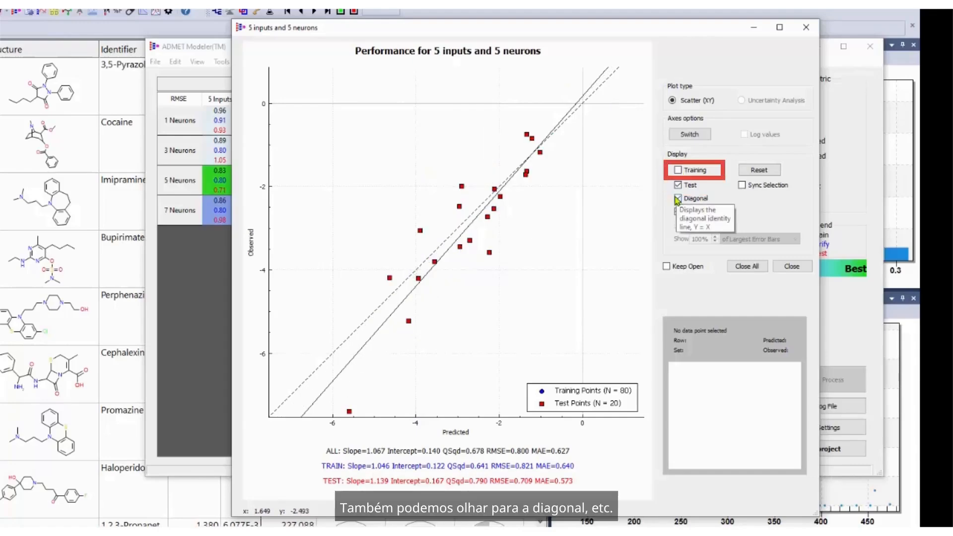
click(678, 170)
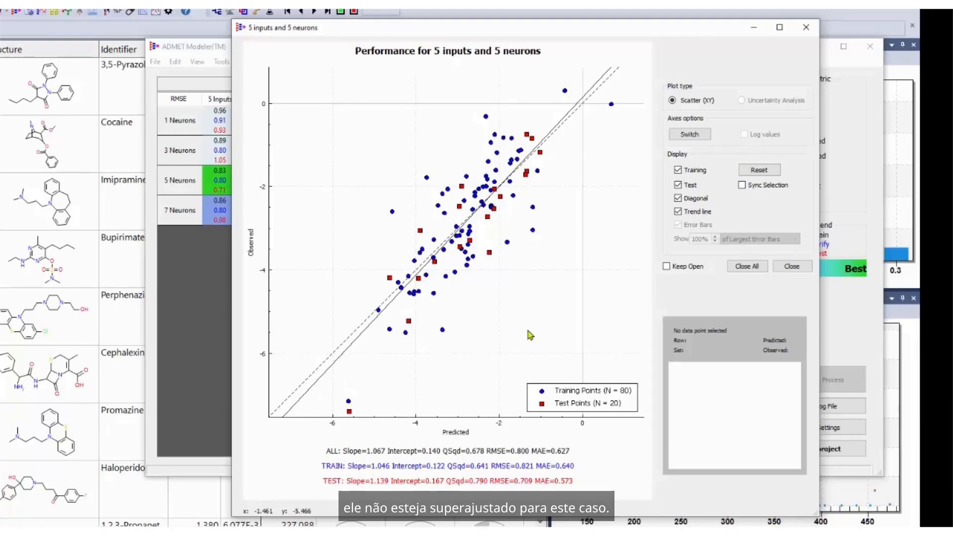
click(806, 28)
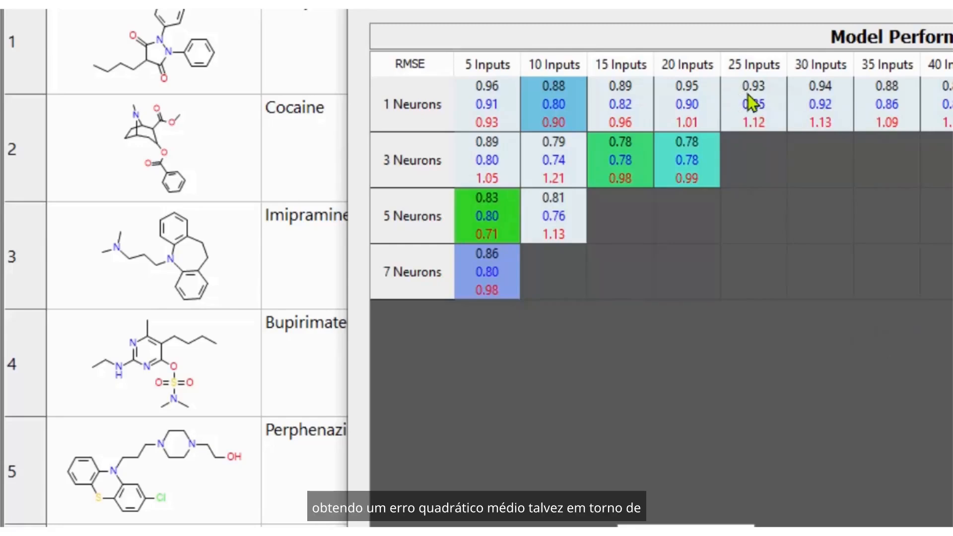
View the performance plot for the model with 25 inputs and 1 neuron, and close it.
click(764, 123)
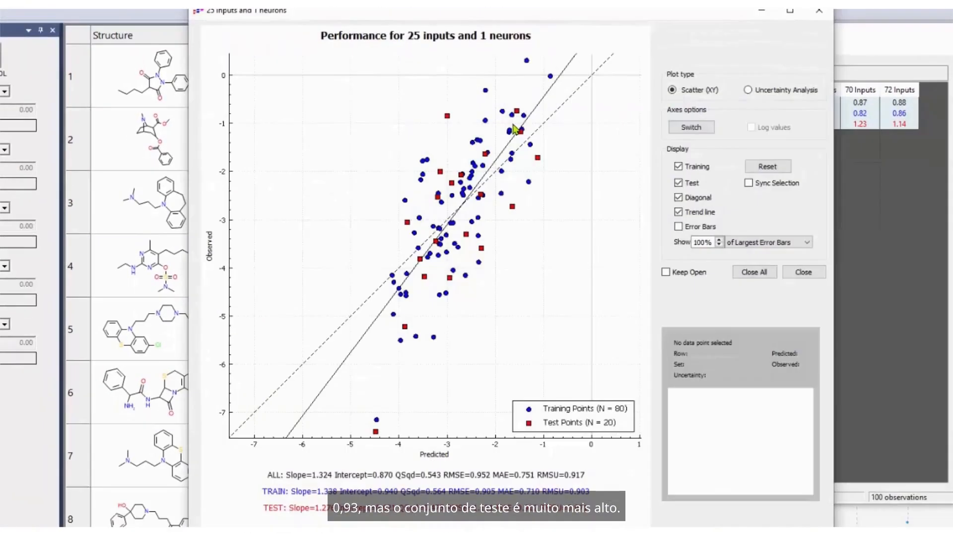
click(821, 18)
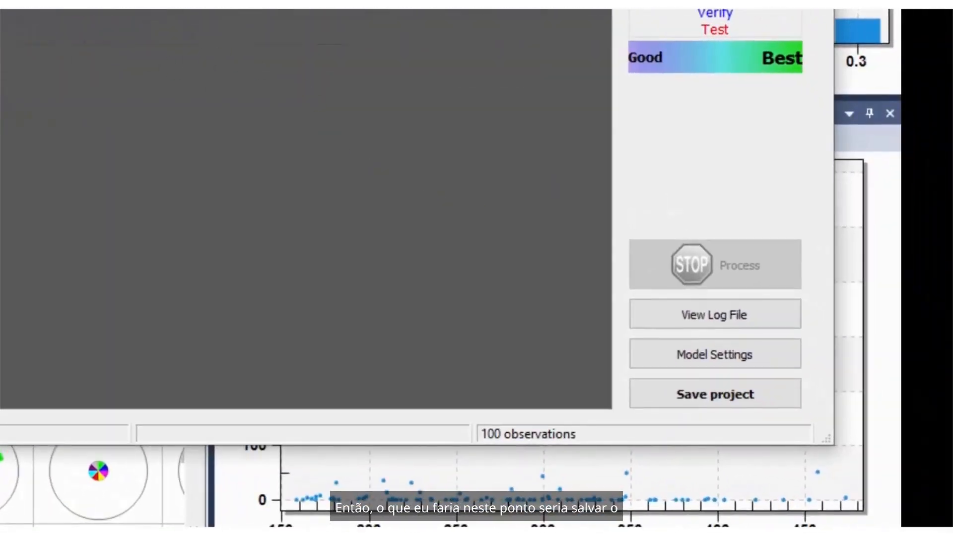
Save the project to a chosen folder under the name sol_M_2021-09-21_01.
click(734, 396)
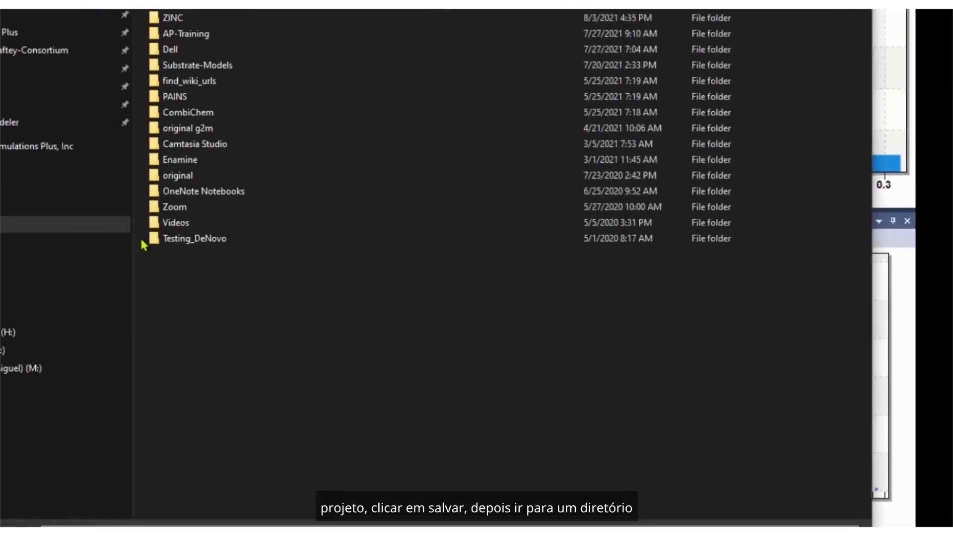
click(227, 209)
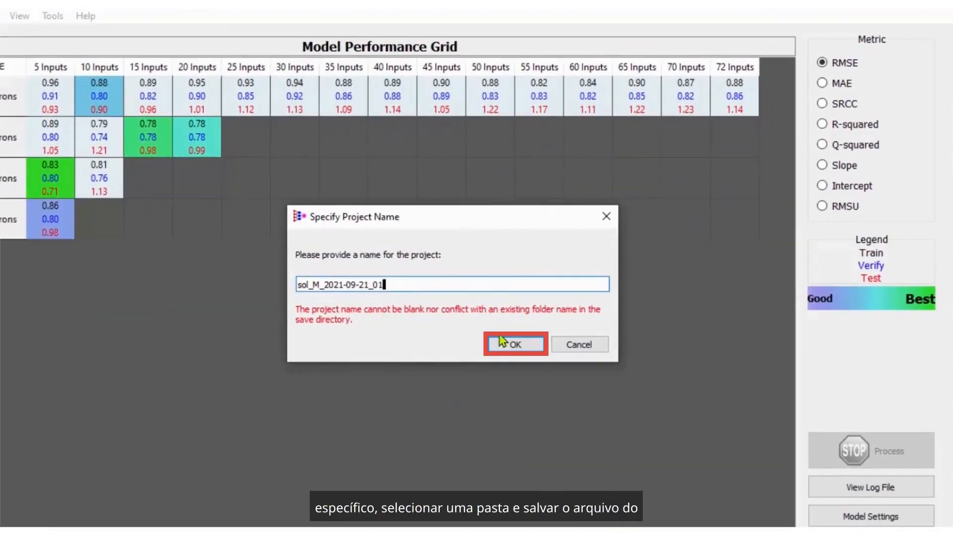
click(501, 342)
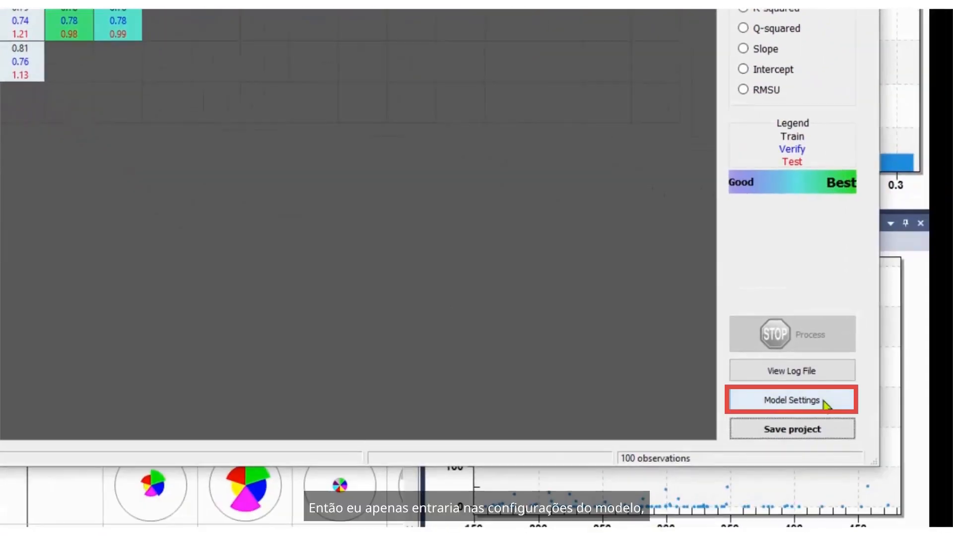
Return to the artificial neural network settings and set the network neurons to a minimum of 3 with a step of 1.
click(827, 404)
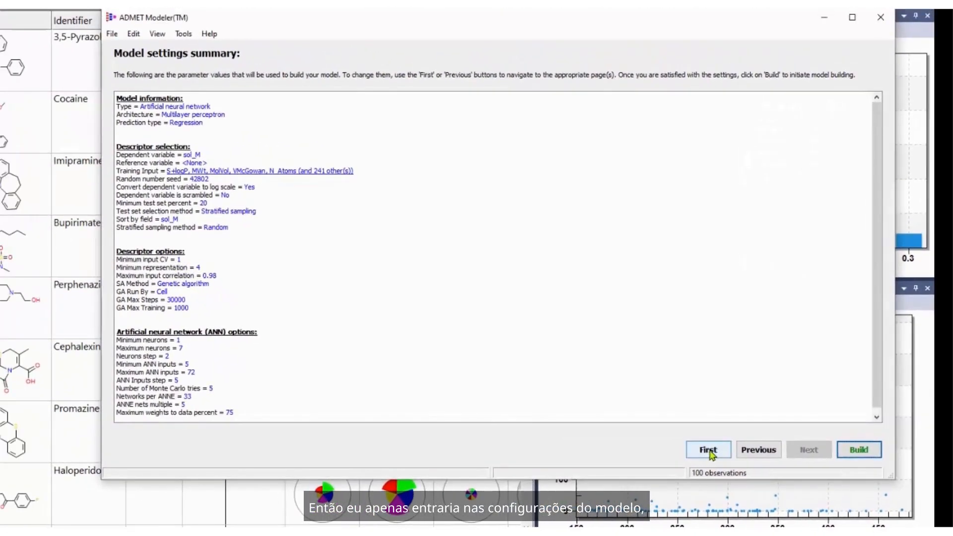
click(751, 451)
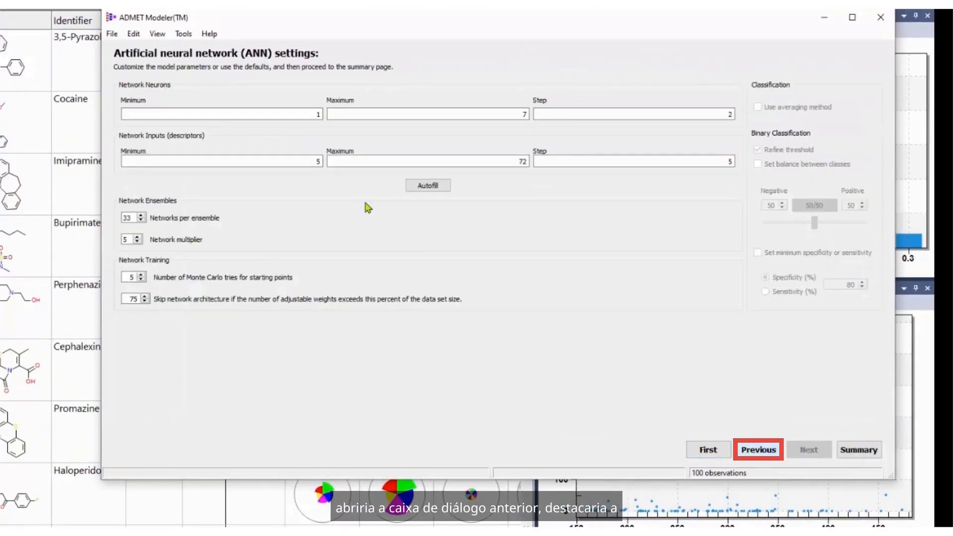
click(287, 110)
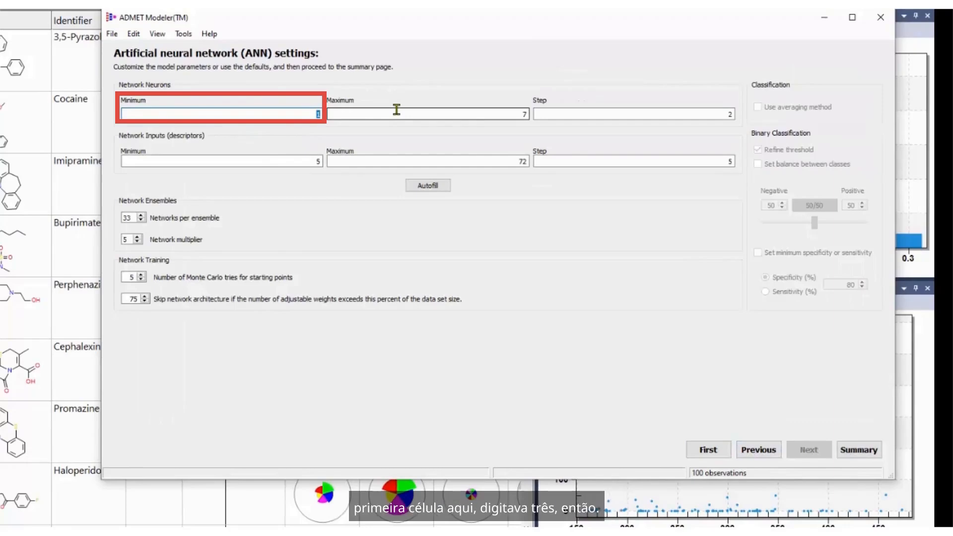
text(3)
key(Tab)
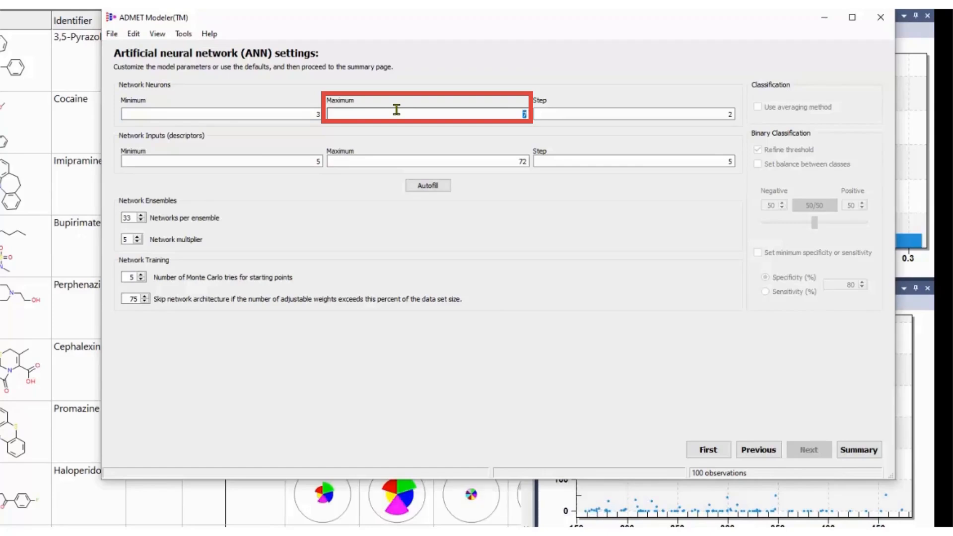
key(Tab)
text(1)
key(Tab)
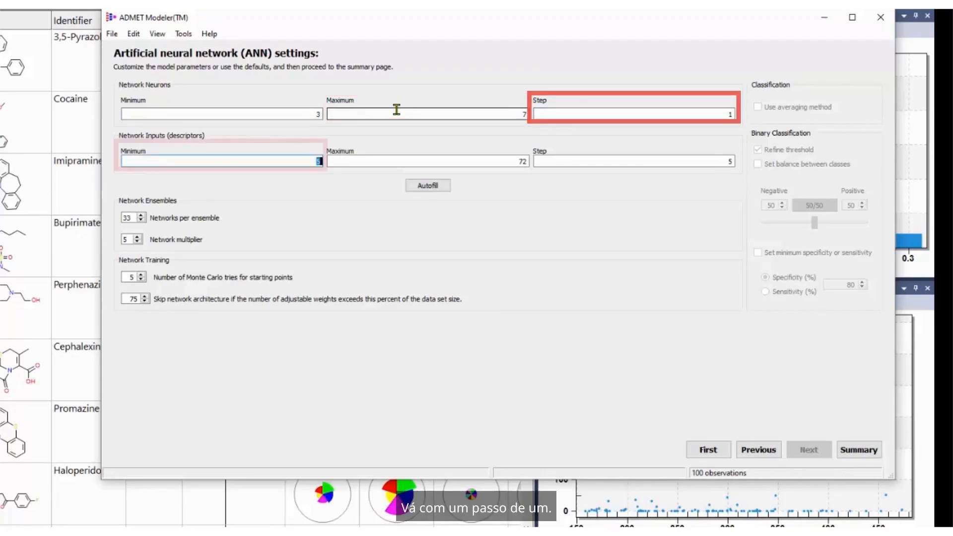
Set the network inputs to a minimum of 4, a maximum of 10 and a step of 1.
text(4)
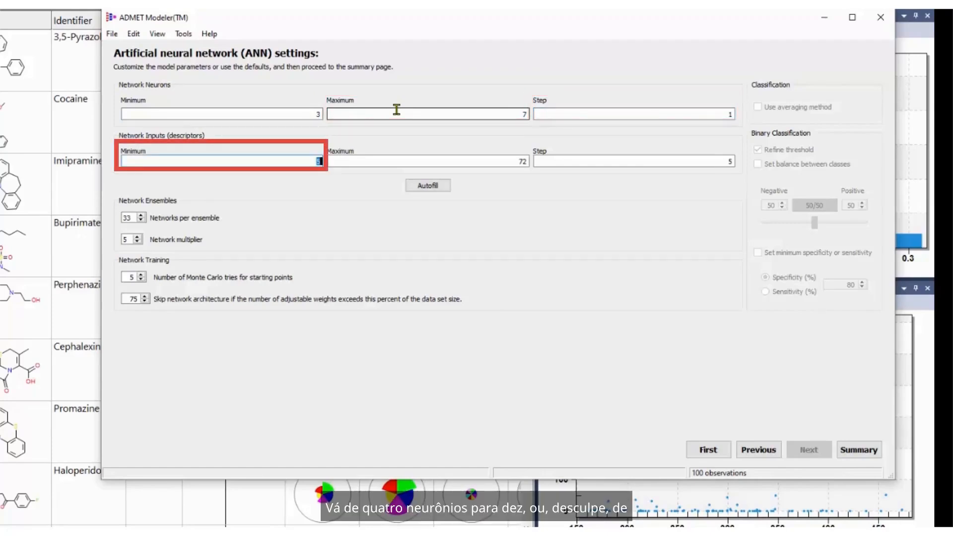
key(Tab)
text(10)
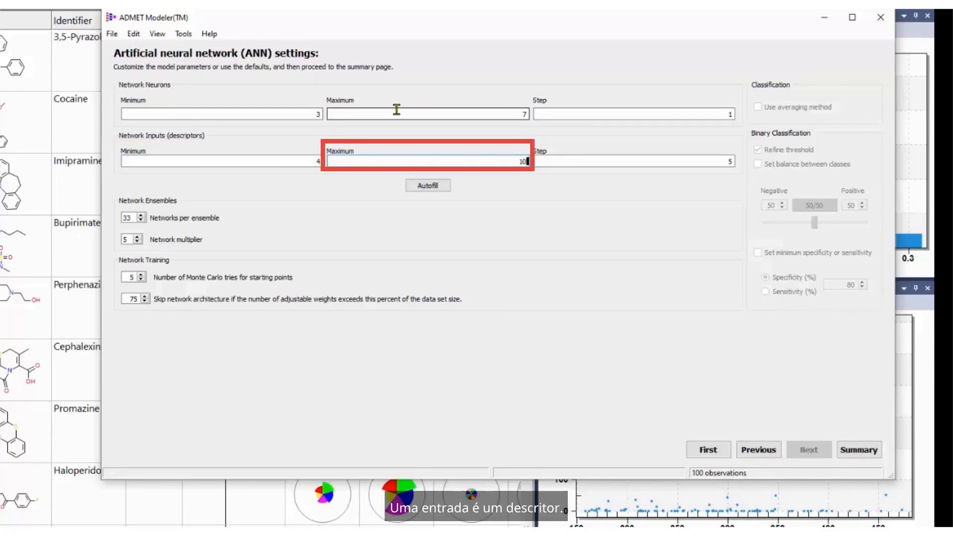
key(Tab)
text(1)
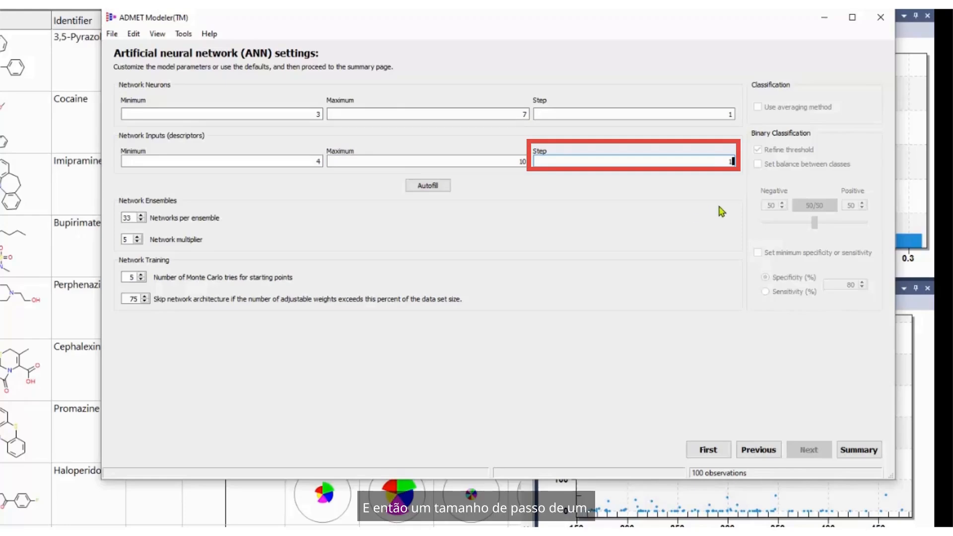
Build the models with the refined architecture ranges under the project name sol_M_2021-09-21_02.
click(868, 453)
click(859, 450)
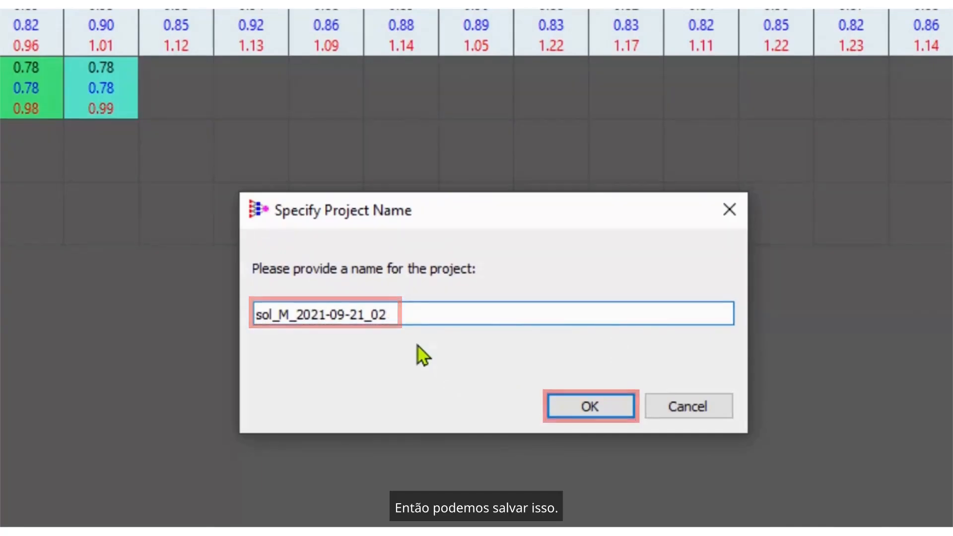
click(563, 401)
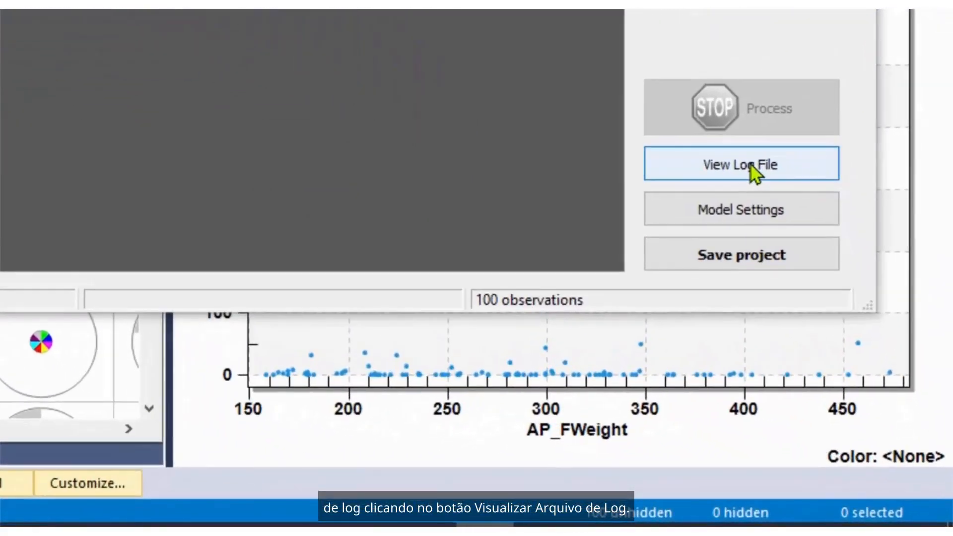
Open the model log file and examine the underrepresented inputs, highlighting N_Bromin and its count of nonzero data points.
click(867, 381)
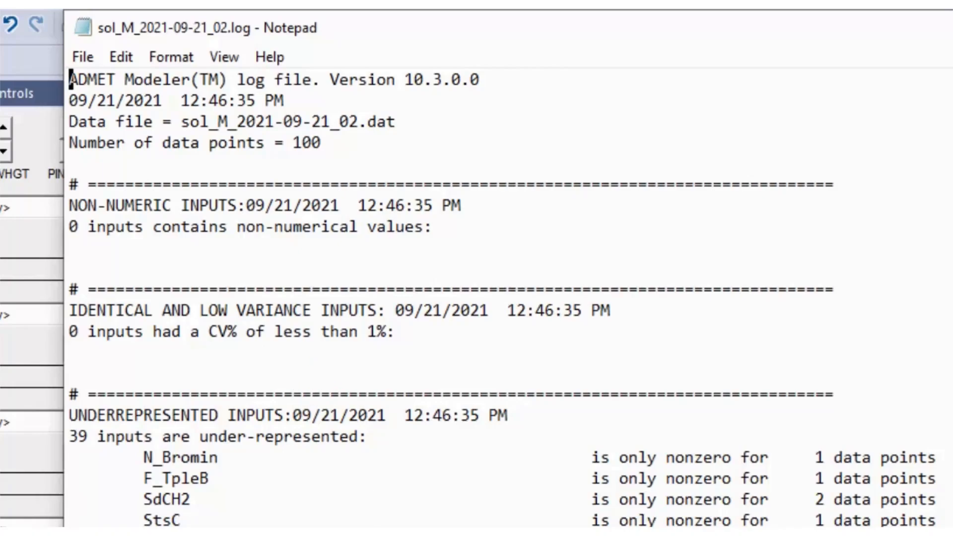
scroll(452, 298, down, 2)
scroll(496, 298, down, 1)
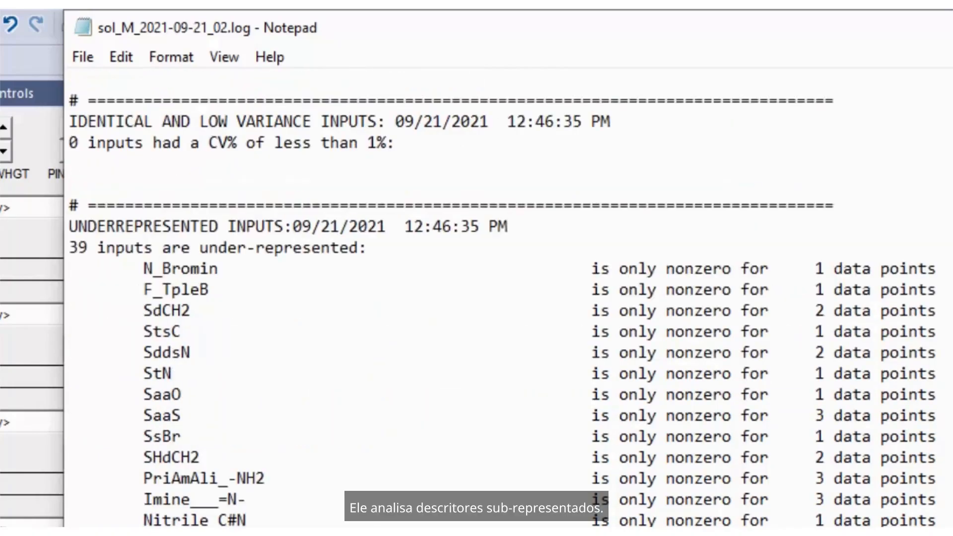
drag(143, 269, 222, 268)
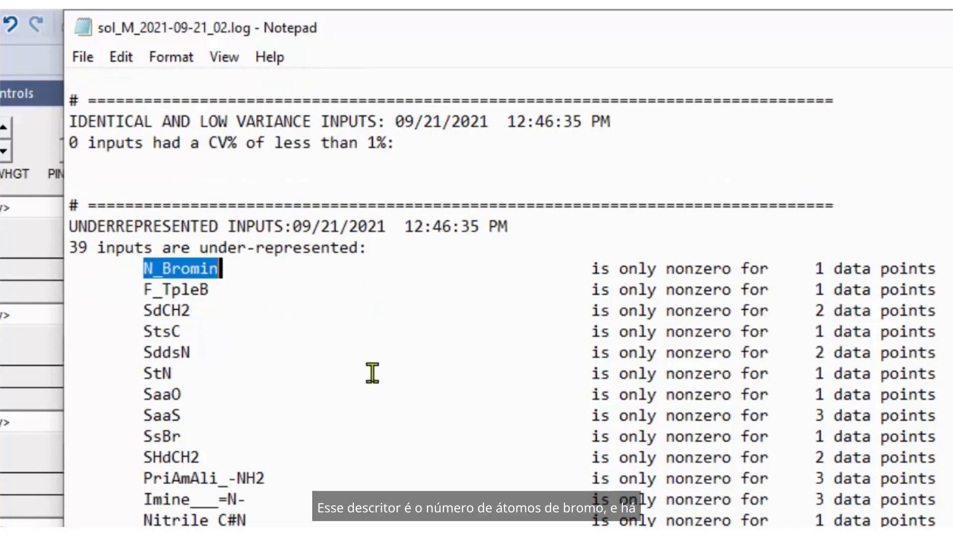
drag(815, 269, 935, 263)
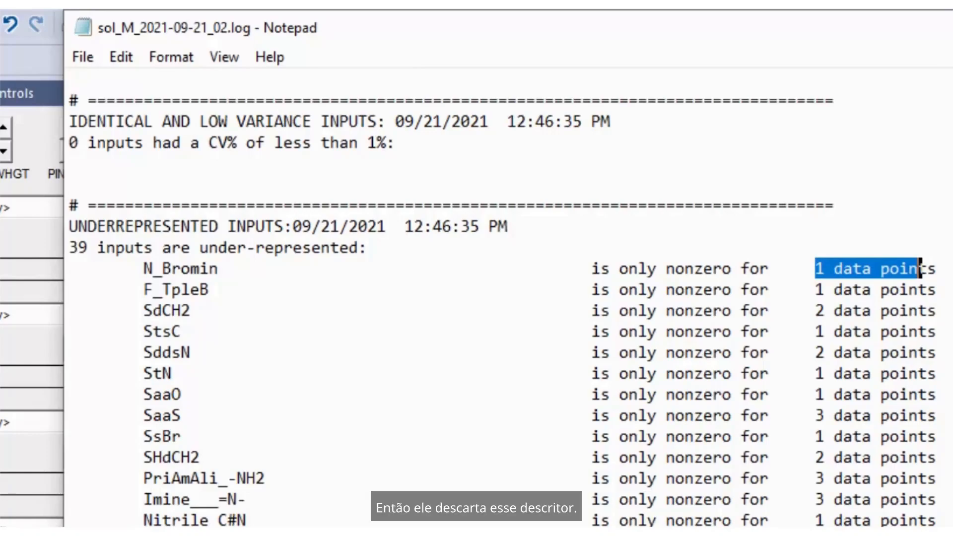
Examine the highly correlated inputs in the log, highlighting the MWt and N_Electr pair and its correlation value.
scroll(920, 268, down, 13)
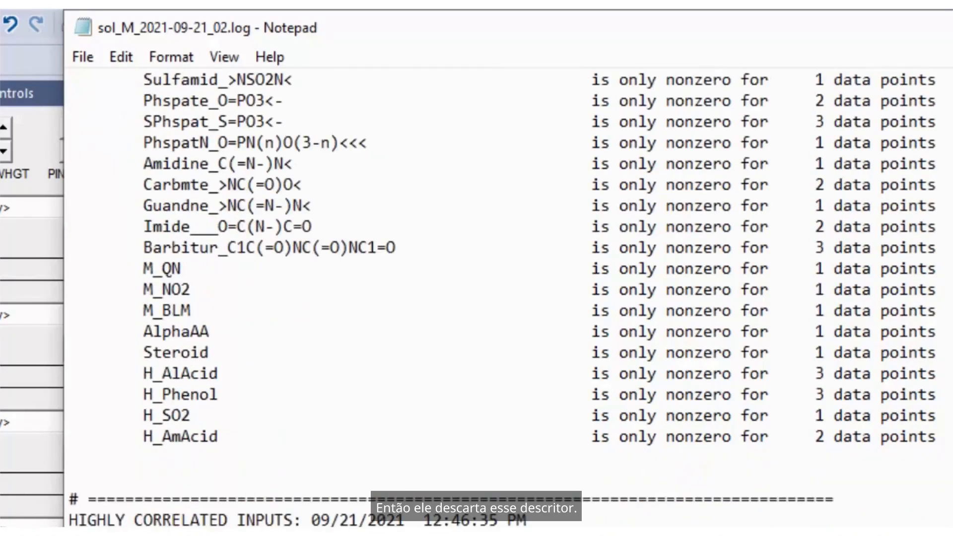
scroll(507, 297, down, 2)
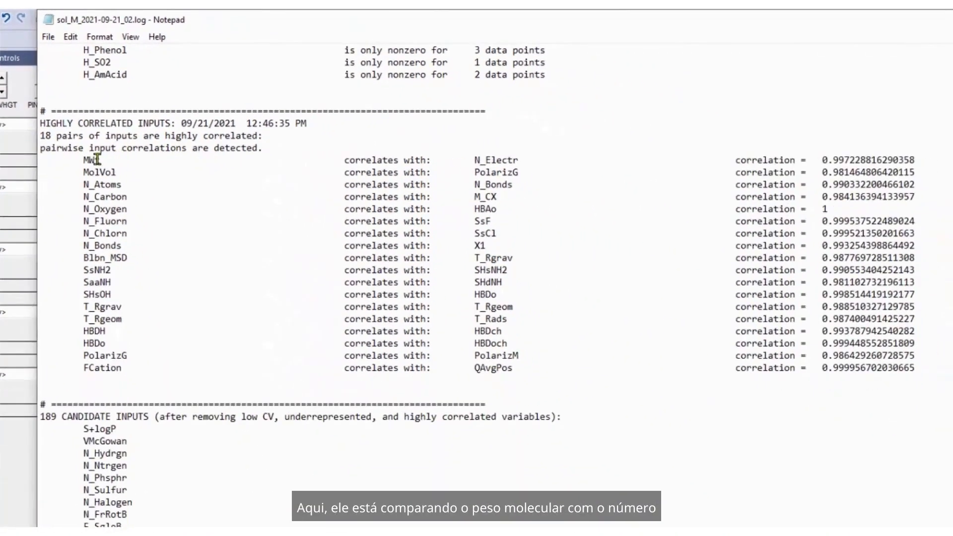
double_click(90, 160)
double_click(485, 160)
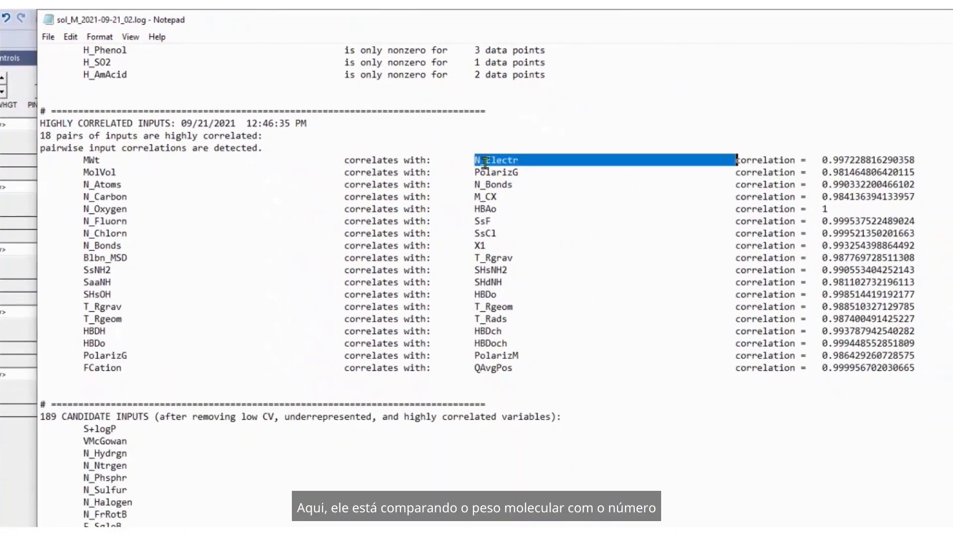
drag(822, 160, 919, 161)
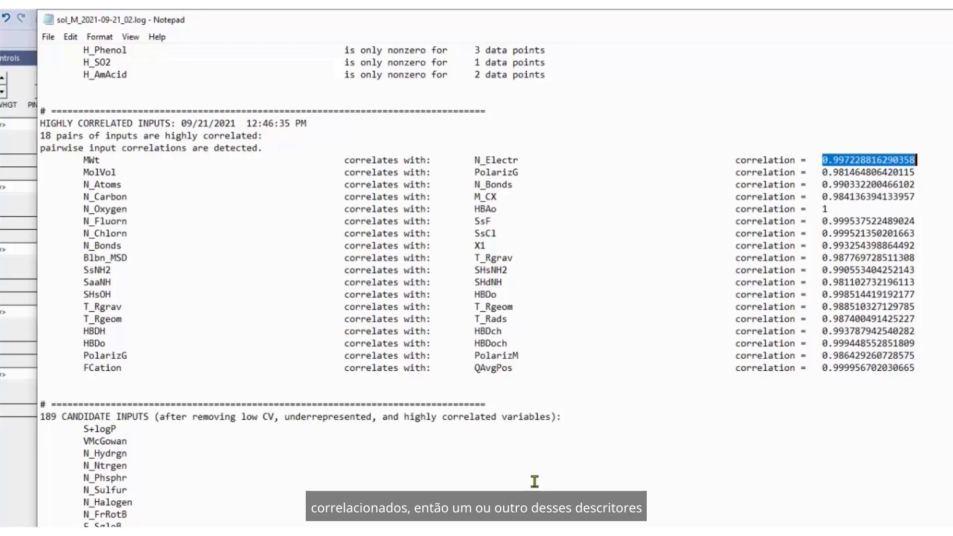
Review the list of candidate inputs remaining after descriptor filtering in the log.
scroll(530, 480, down, 5)
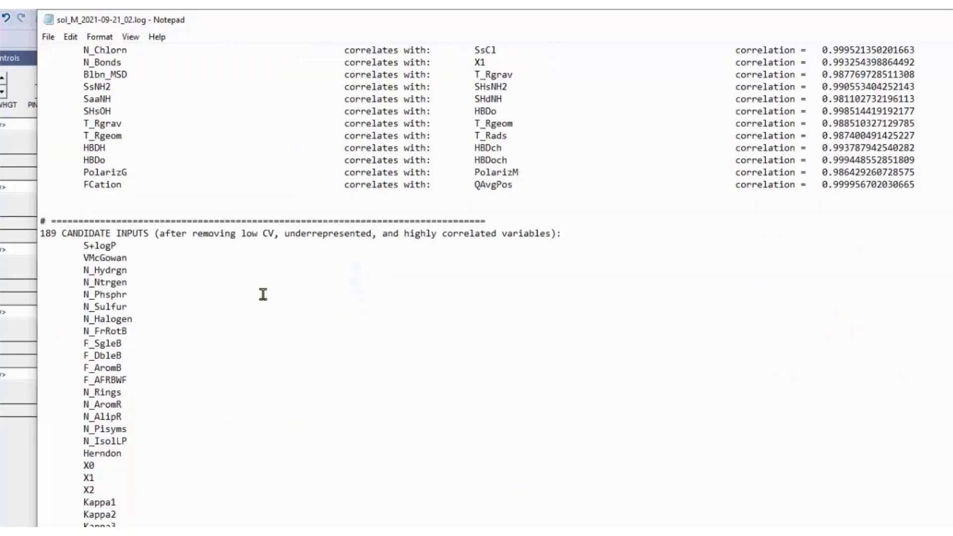
scroll(223, 281, down, 3)
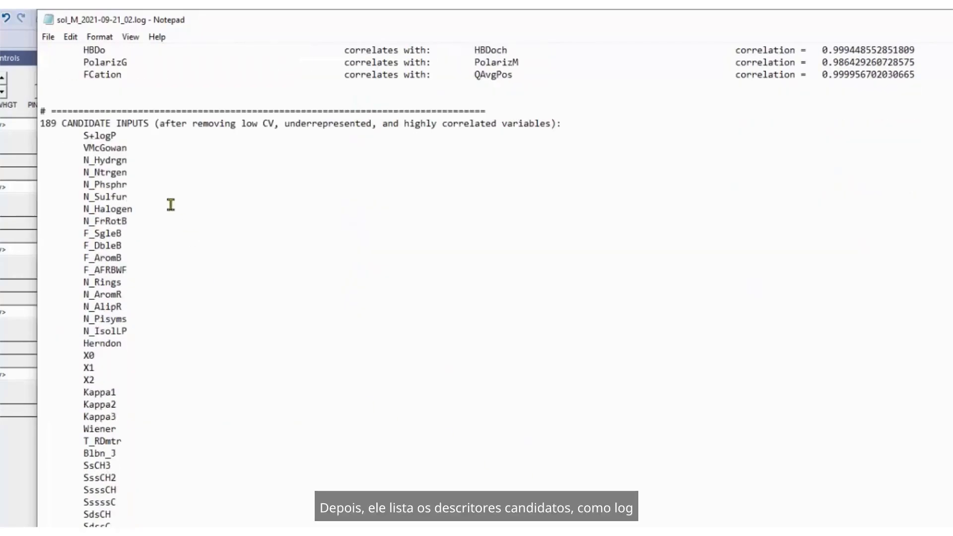
scroll(236, 248, down, 15)
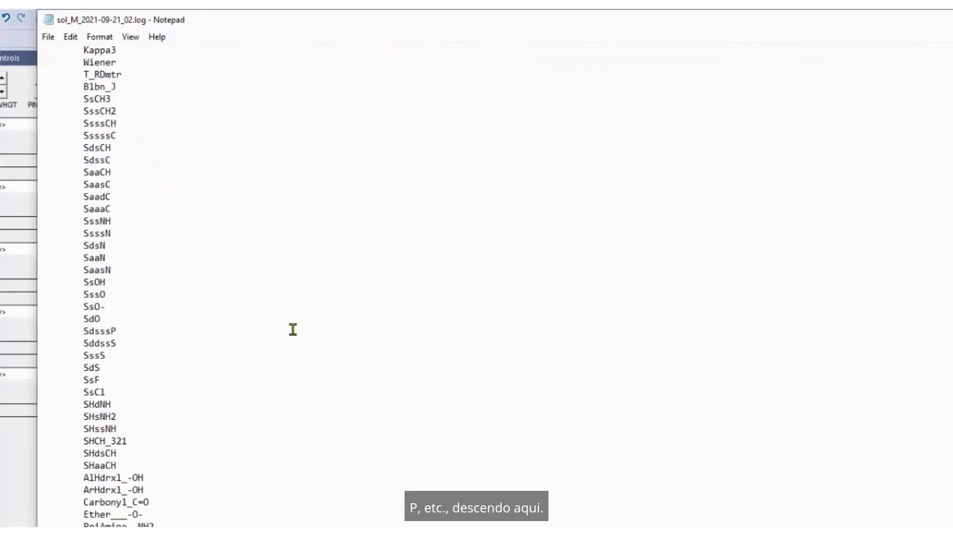
Review the log's program control settings and the data points assigned to the training, verify and test sets.
scroll(724, 489, down, 20)
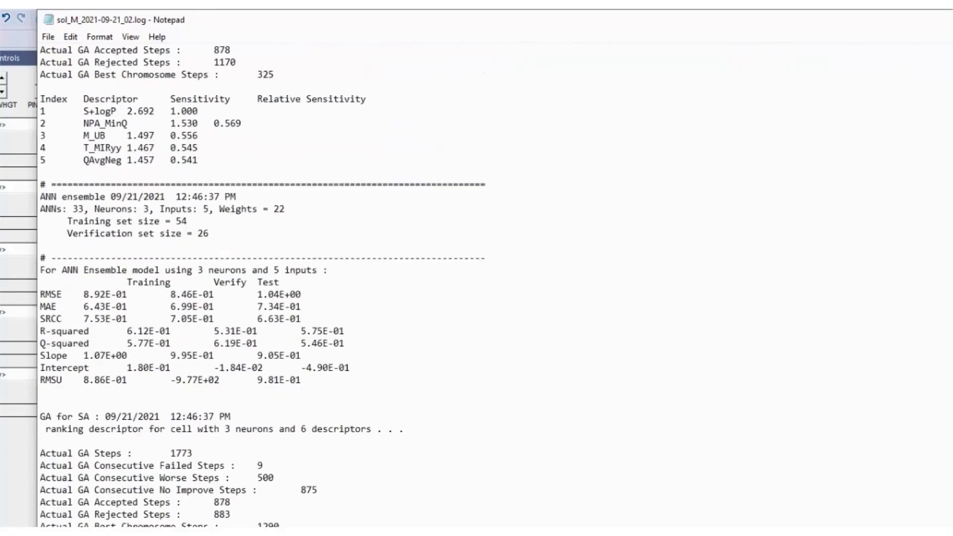
scroll(724, 489, up, 20)
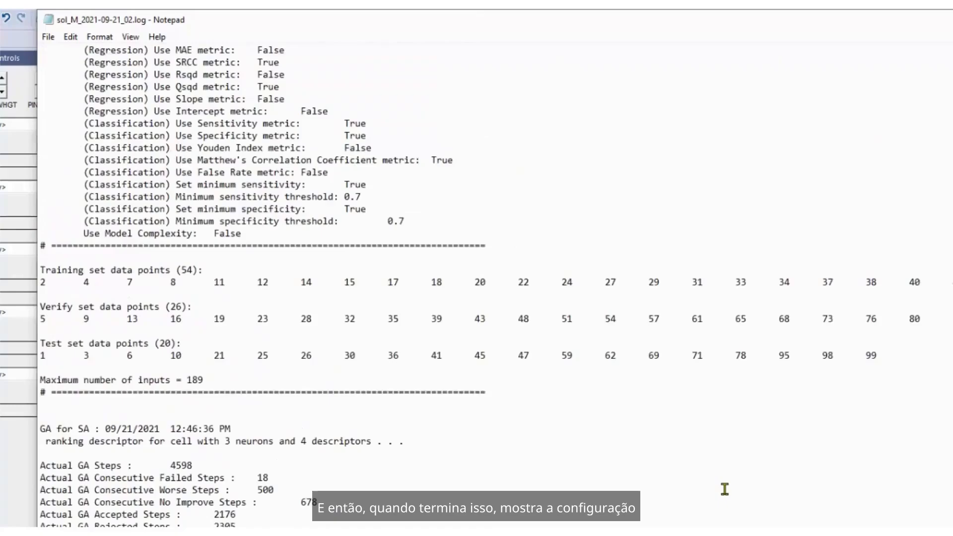
scroll(725, 490, up, 8)
scroll(722, 489, down, 13)
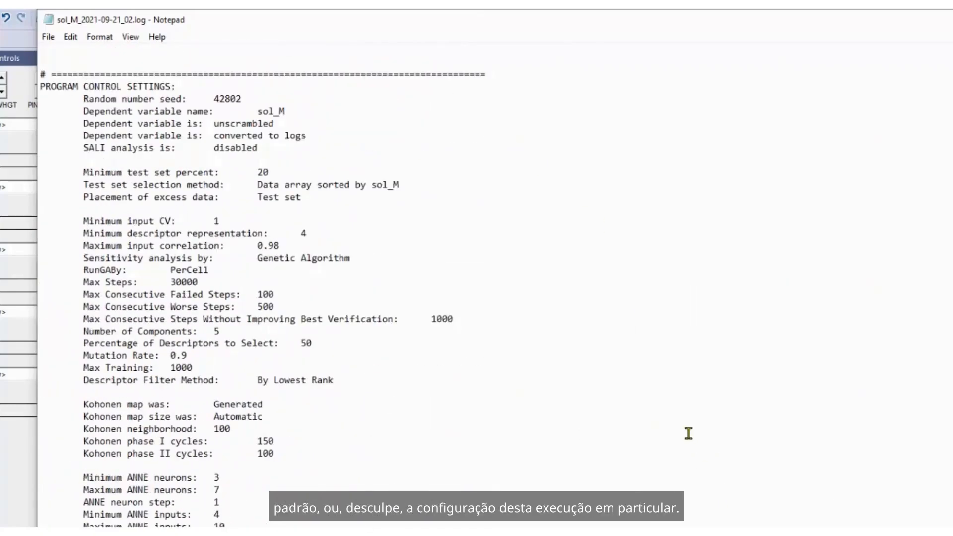
scroll(688, 434, down, 16)
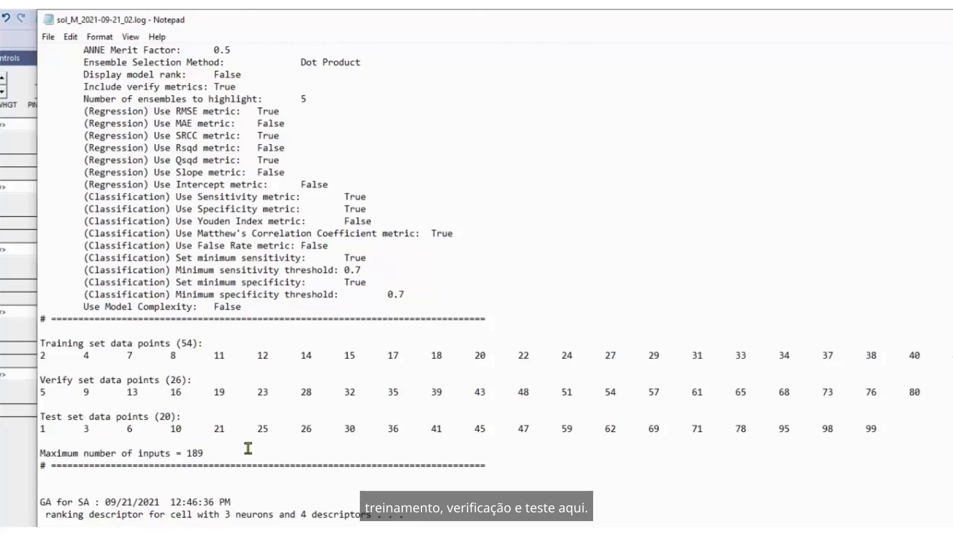
scroll(660, 488, down, 4)
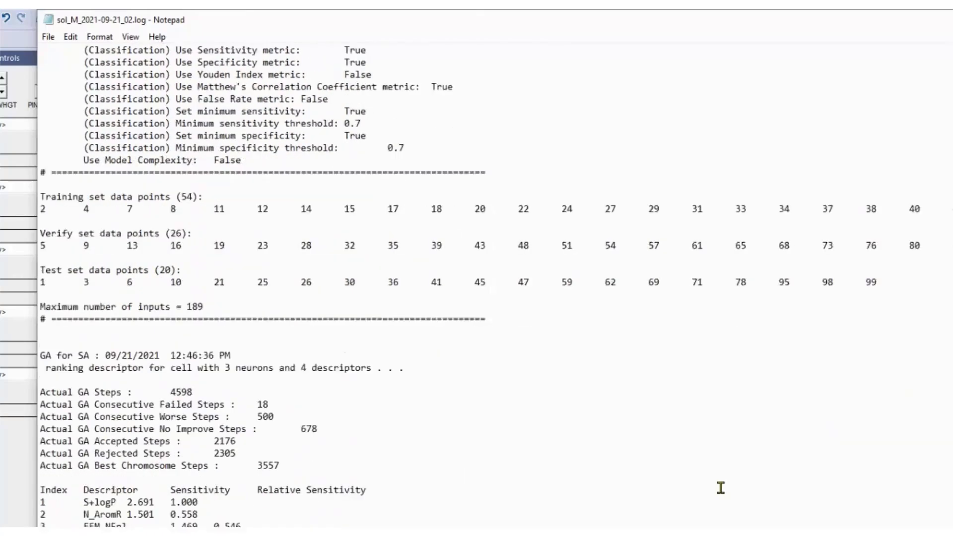
Examine the four descriptors selected for the 3-neuron model and the remaining ensemble results, then close the log.
scroll(720, 488, down, 2)
scroll(717, 488, down, 1)
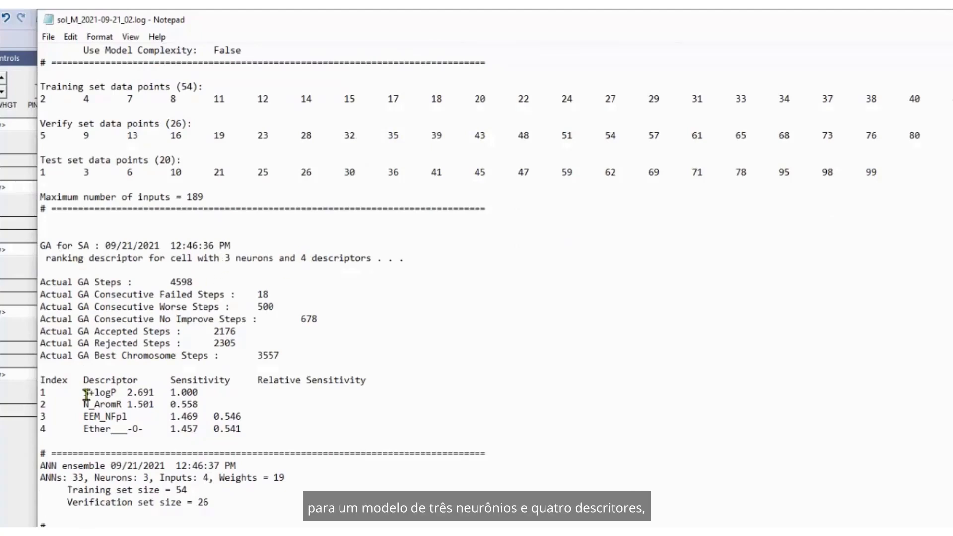
drag(40, 392, 266, 423)
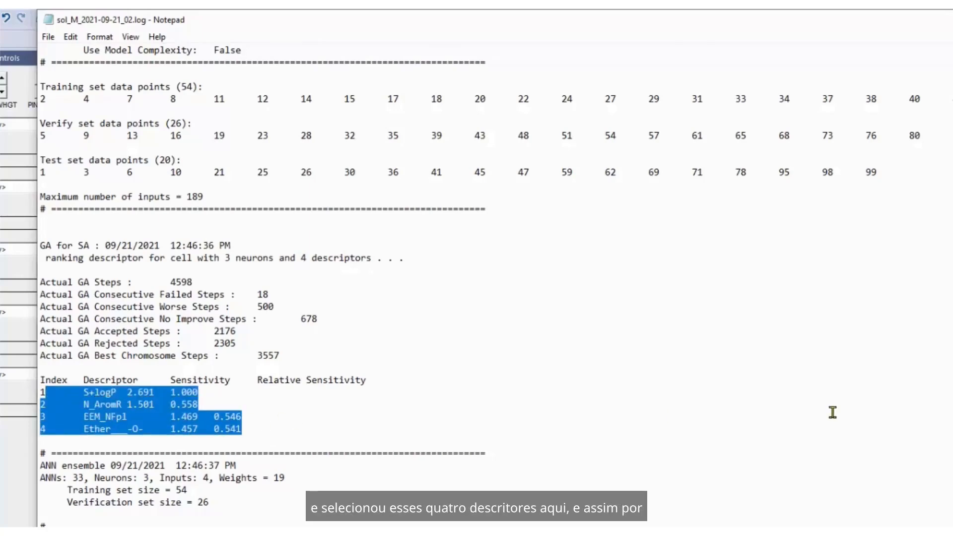
scroll(832, 413, down, 2)
scroll(830, 413, down, 13)
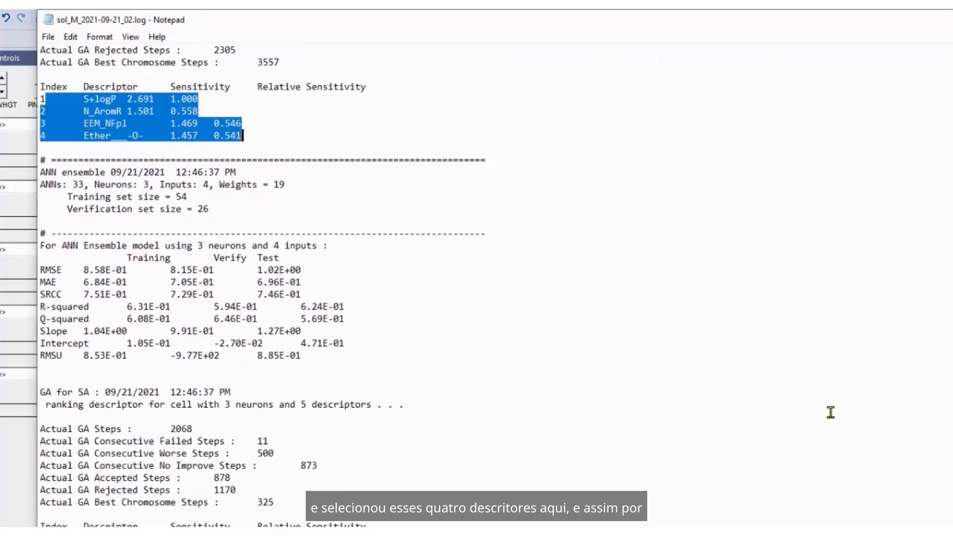
scroll(262, 287, down, 20)
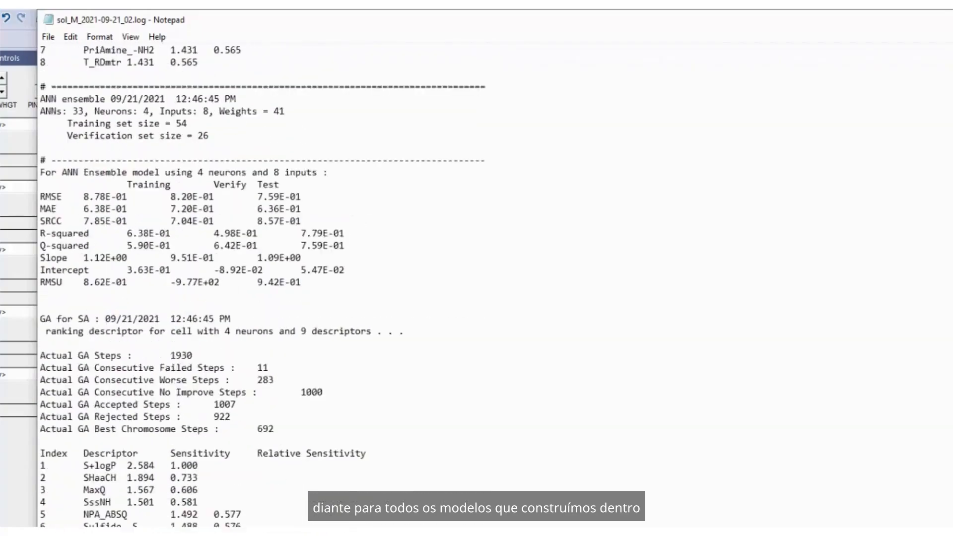
scroll(262, 287, down, 20)
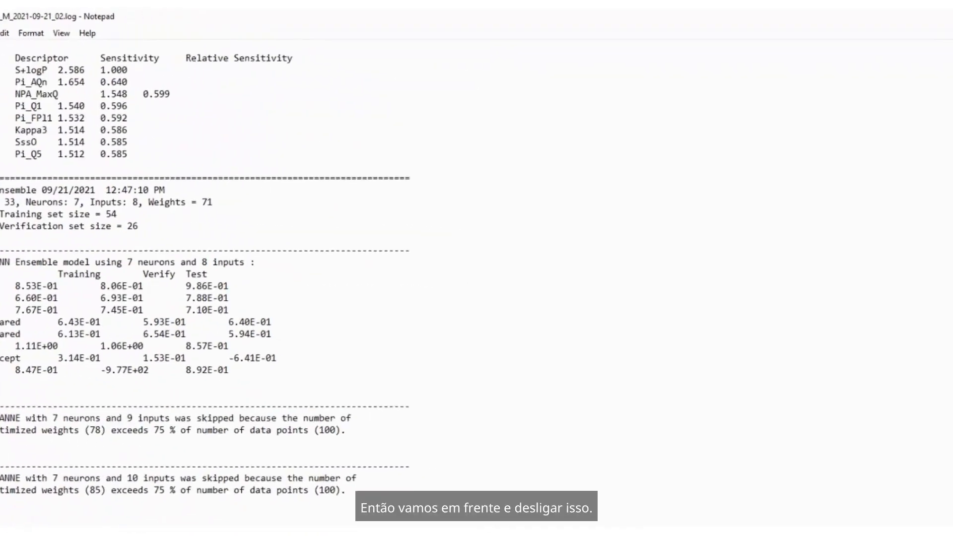
click(942, 16)
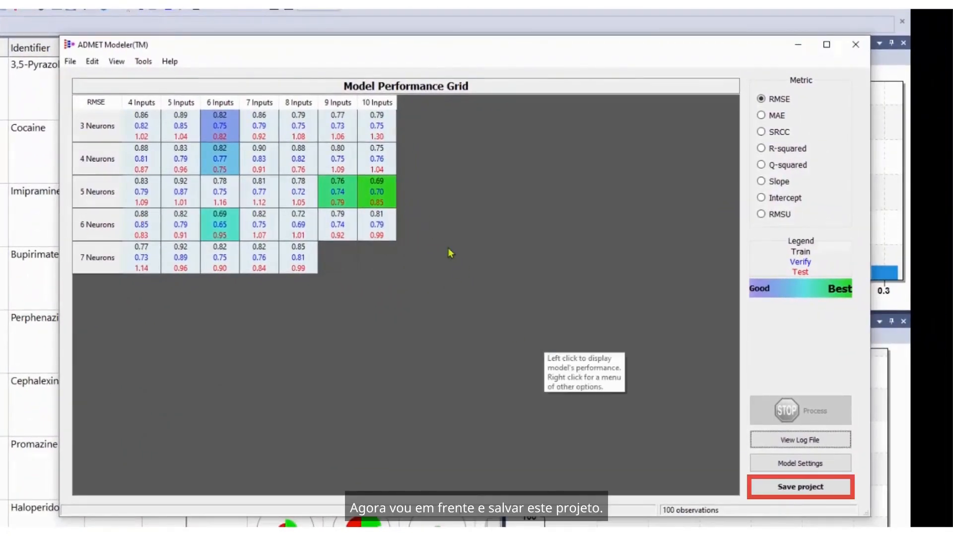
Save the project in the ADMET_Modeler folder under the name sol_M_2021-09-21_02.
click(767, 484)
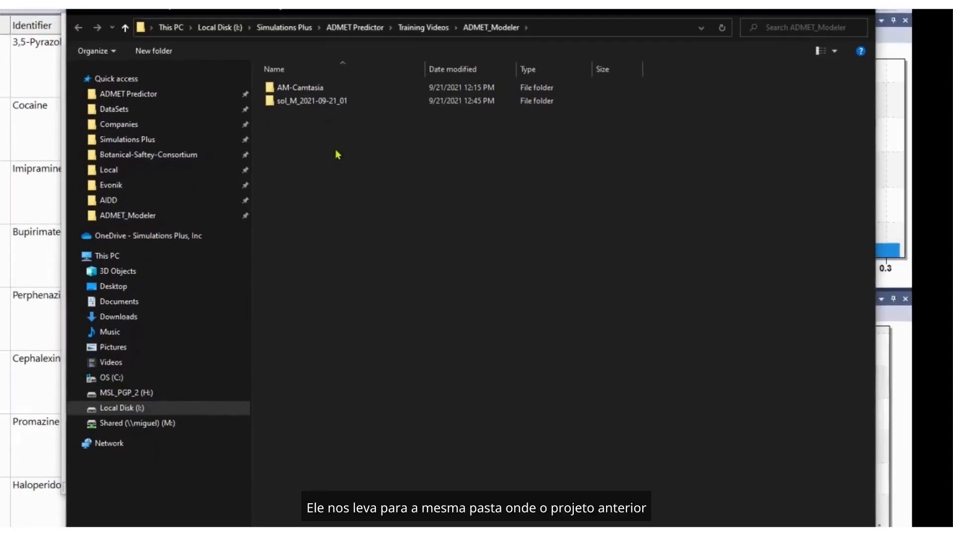
click(779, 493)
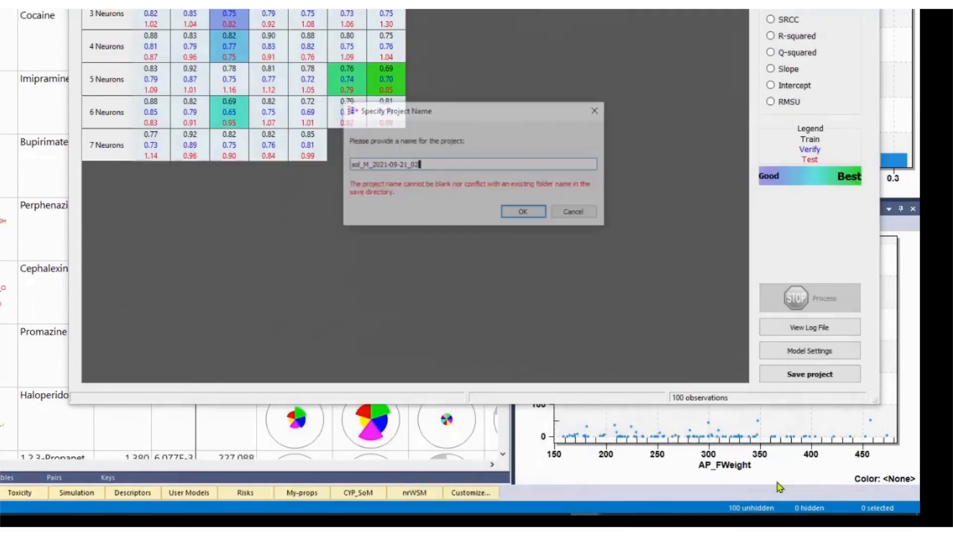
click(523, 220)
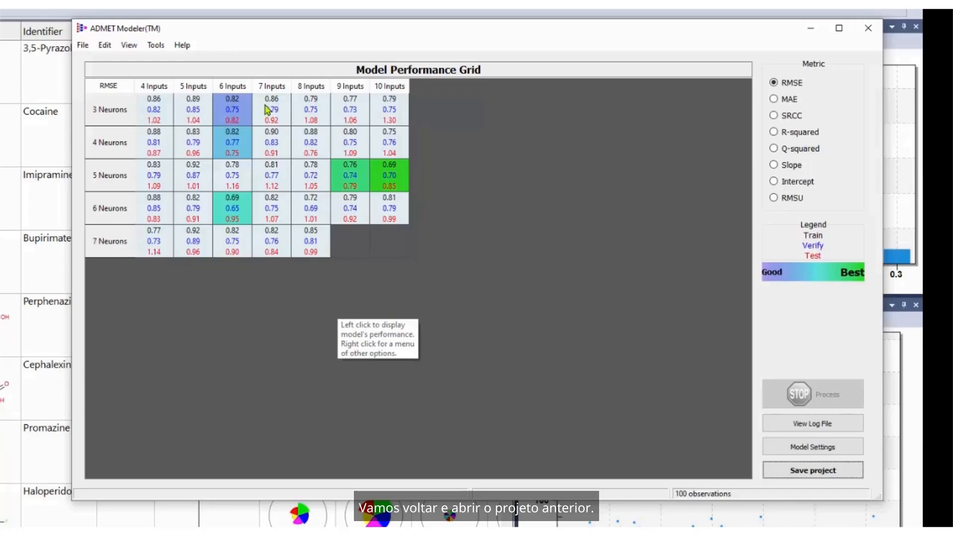
Open the previously saved project sol_M_2021-09-21_01 from its folder.
click(83, 46)
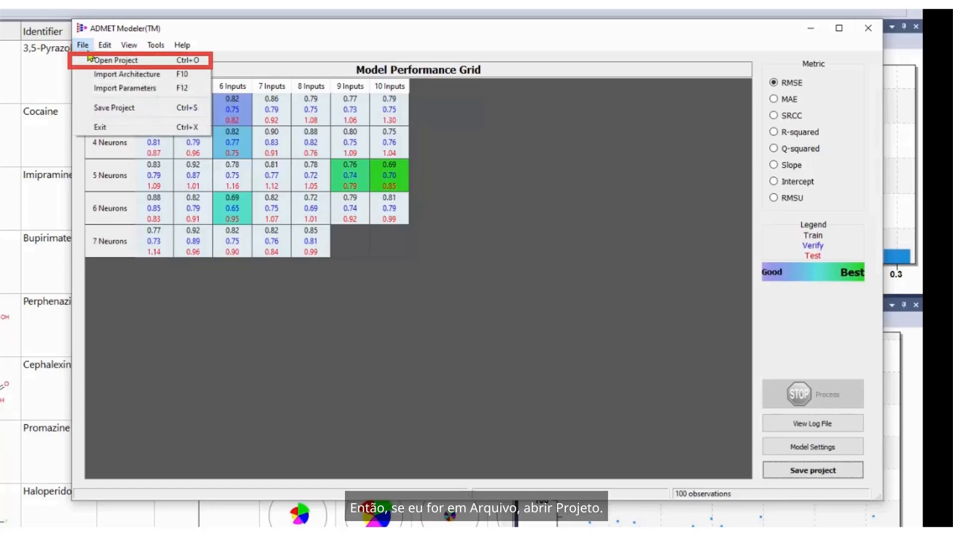
click(94, 60)
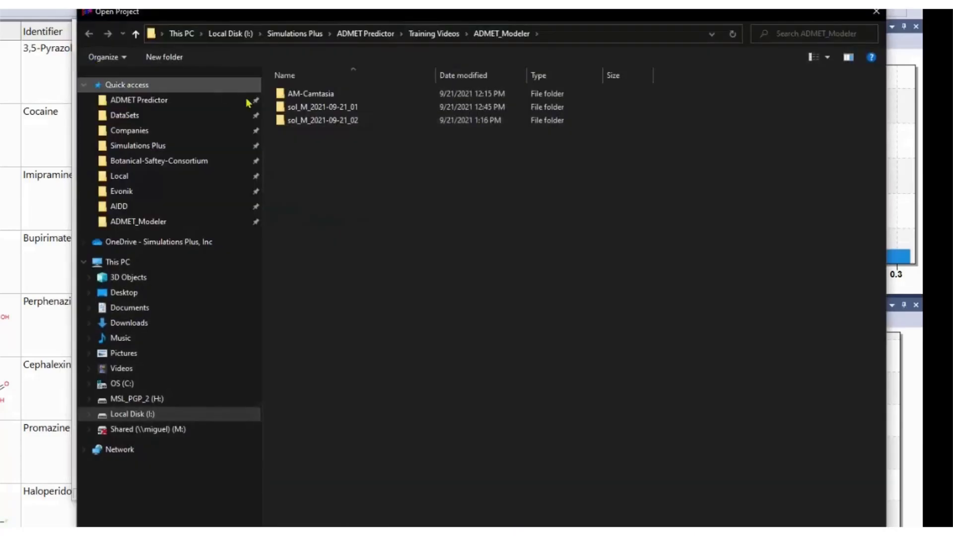
double_click(317, 106)
double_click(318, 94)
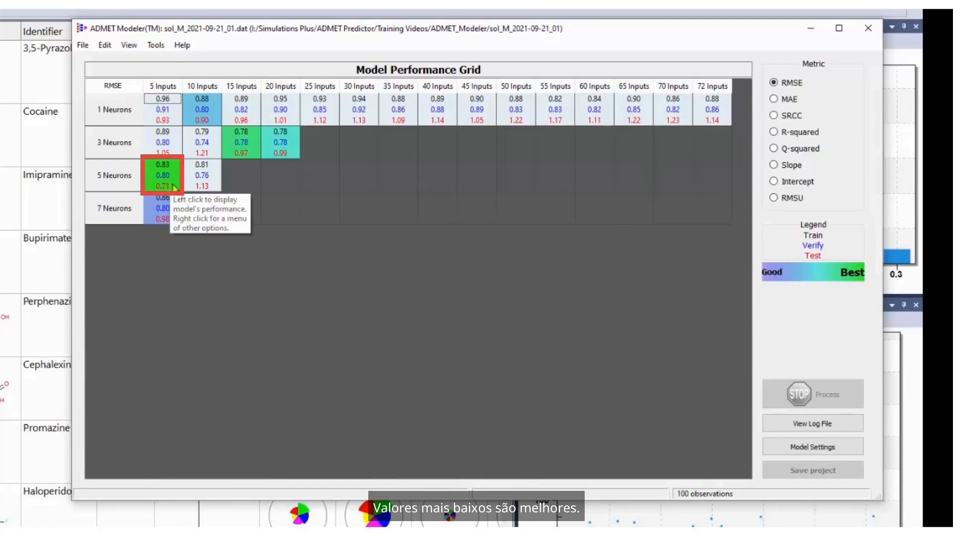
Display the performance plot for the model with 5 inputs and 5 neurons, copy its image to the clipboard and close it.
click(173, 188)
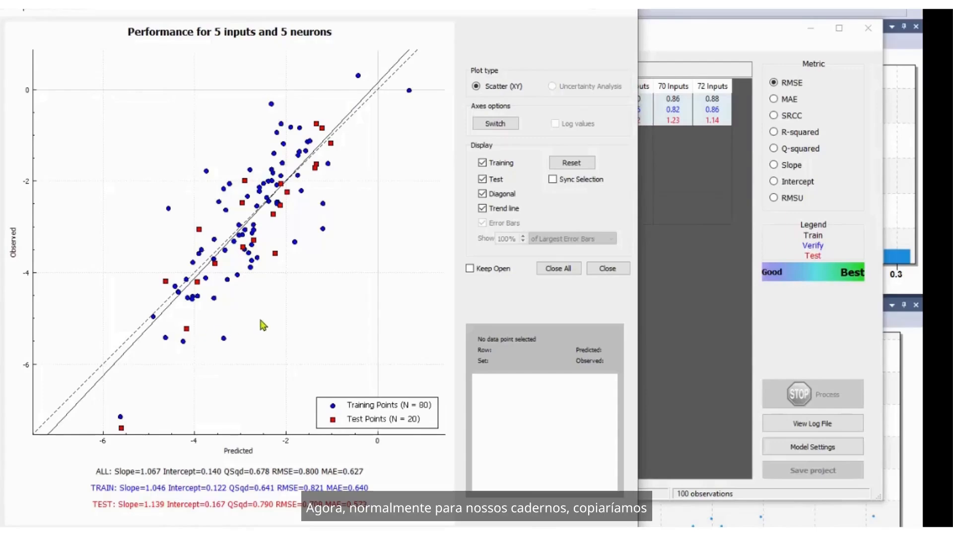
right_click(319, 316)
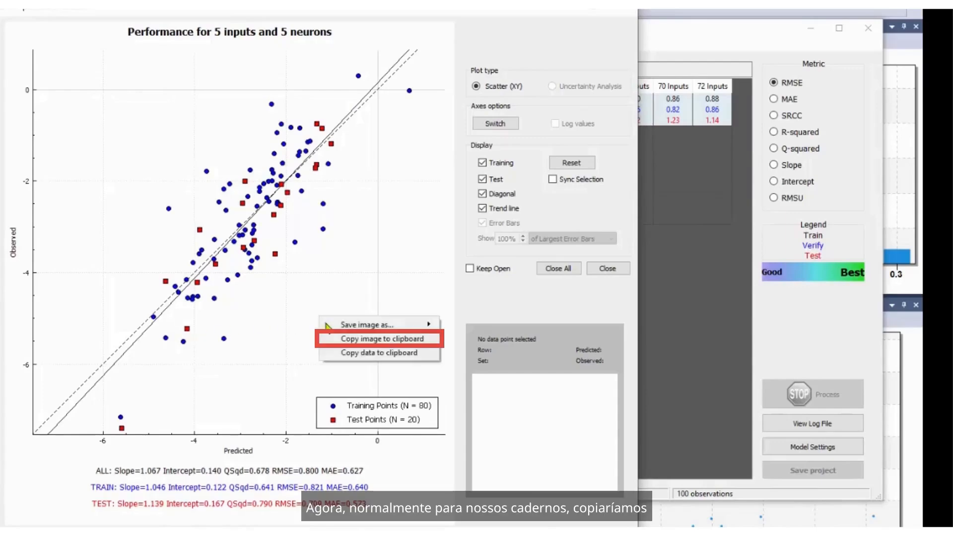
click(354, 340)
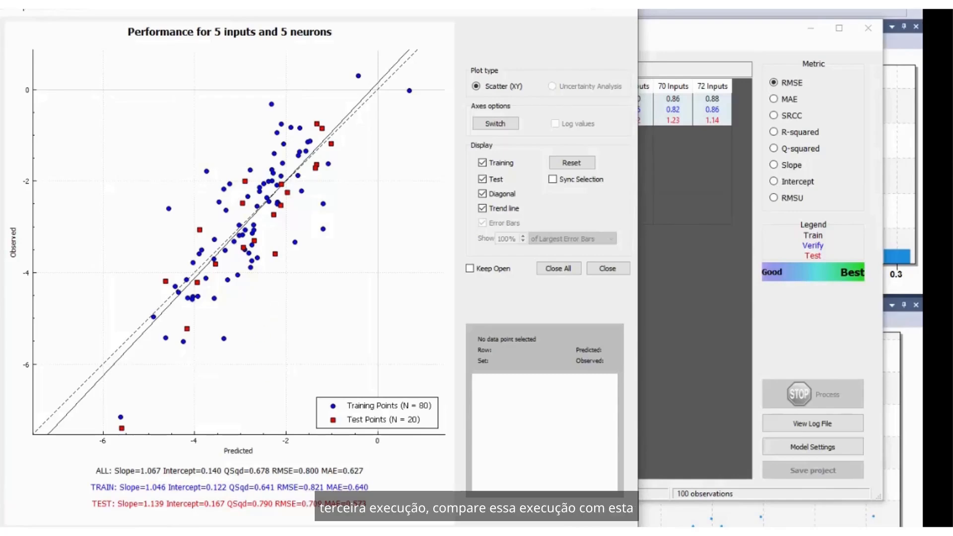
click(622, 14)
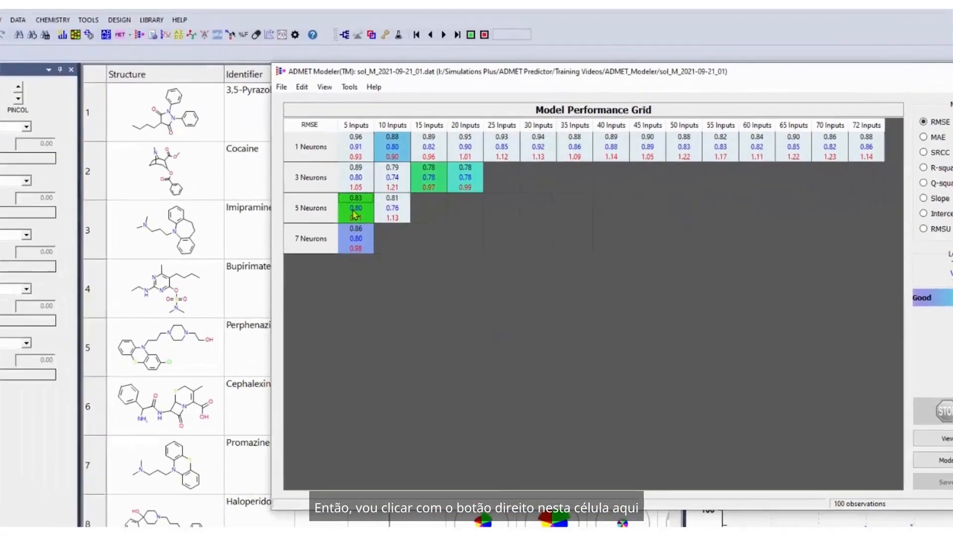
Start exporting the model with 5 inputs and 5 neurons and name it Solubility_Model.
right_click(356, 190)
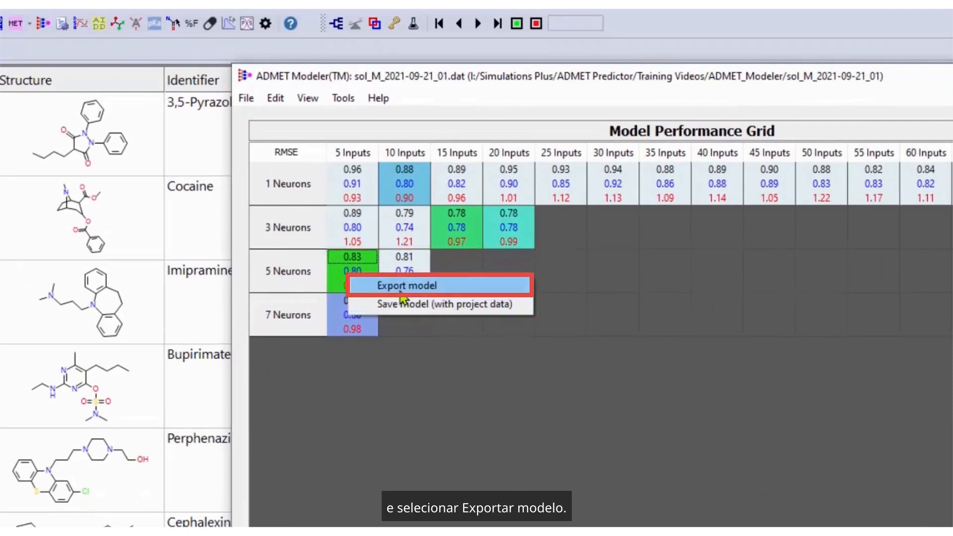
click(403, 291)
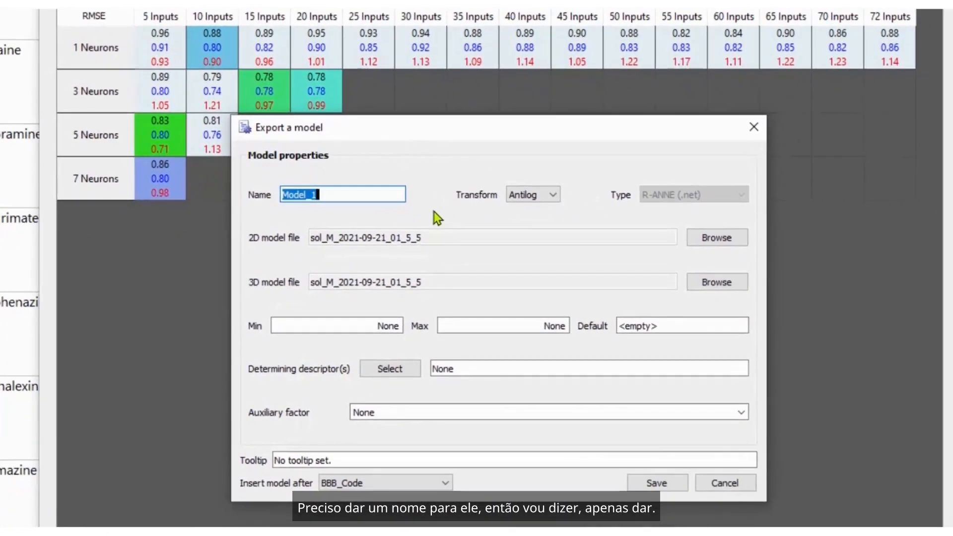
text(Solubilit)
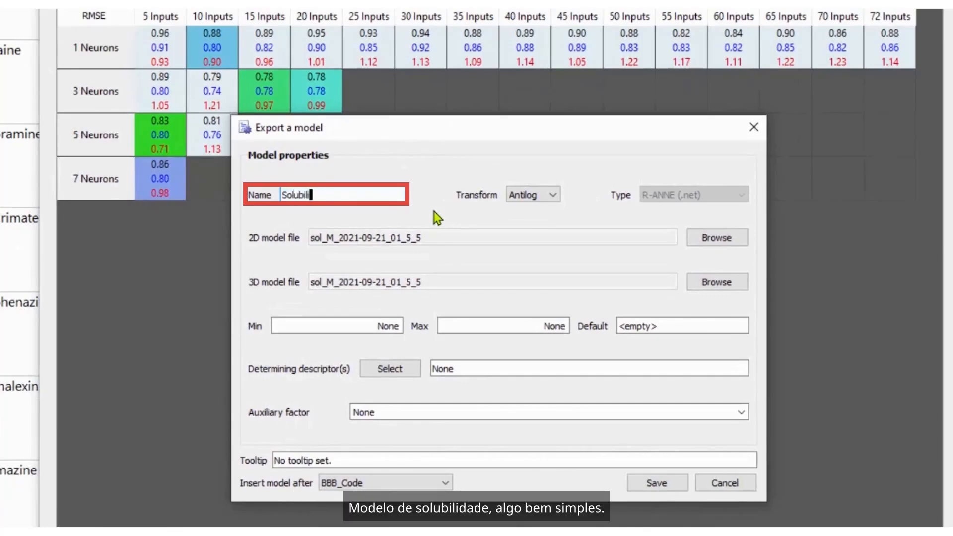
text(y_MOB)
key(BackSpace)
key(BackSpace)
text(odel)
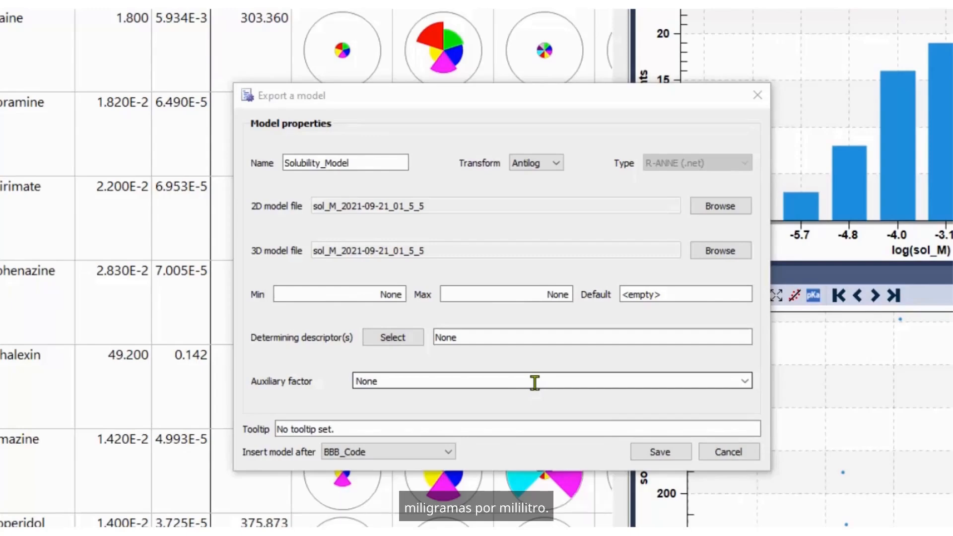
Set the exported model's auxiliary factor to MWt.
click(746, 381)
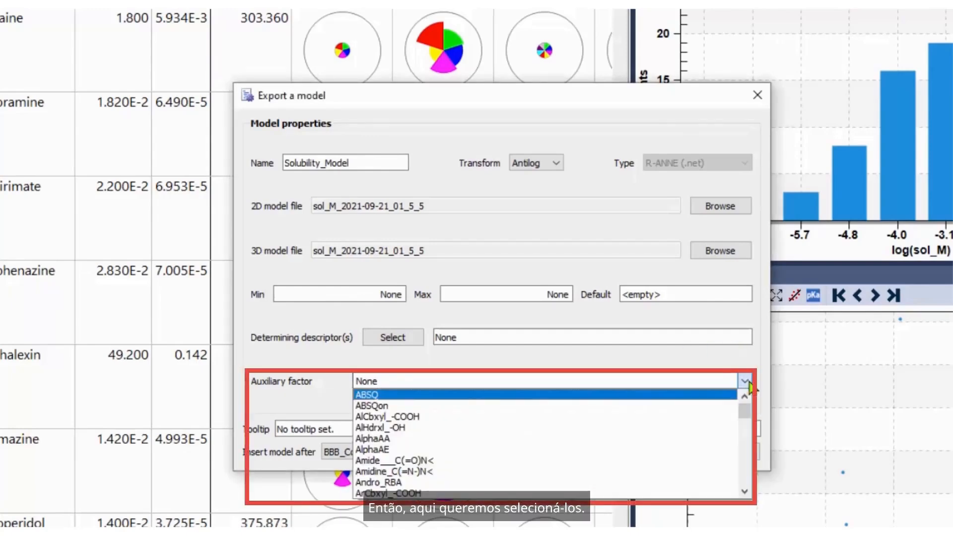
scroll(620, 440, down, 6)
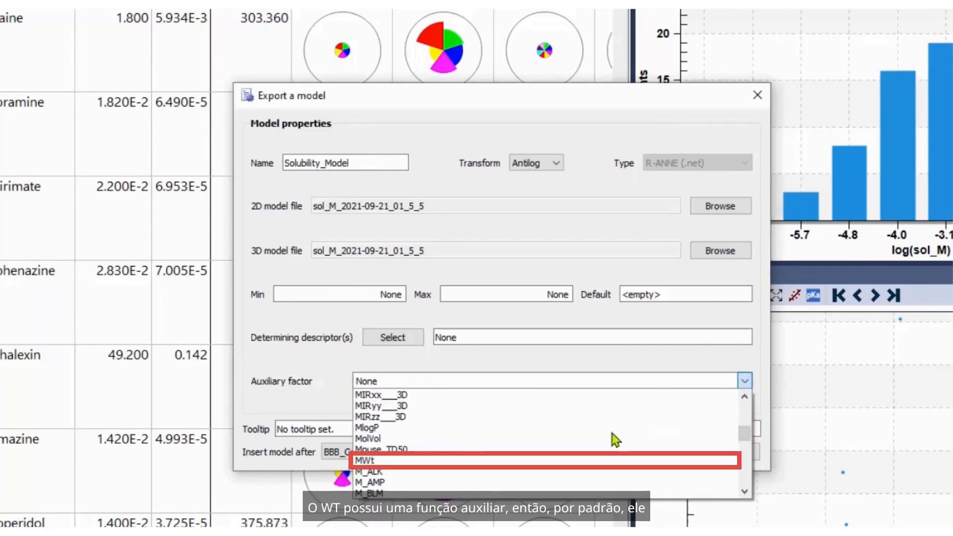
click(368, 461)
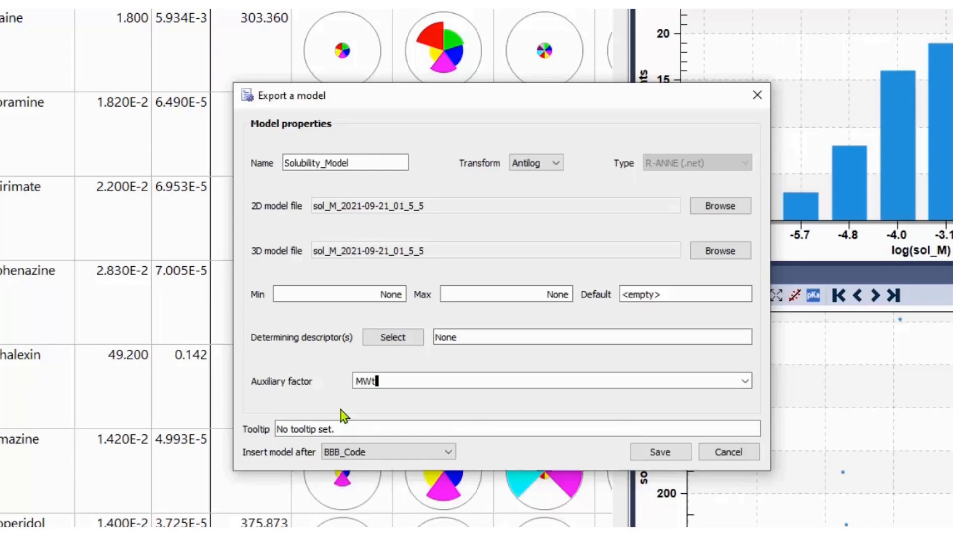
Set the model's tooltip to "solubility model based on 100 compounds in mg/ml" and save the exported model.
click(349, 427)
drag(335, 428, 278, 428)
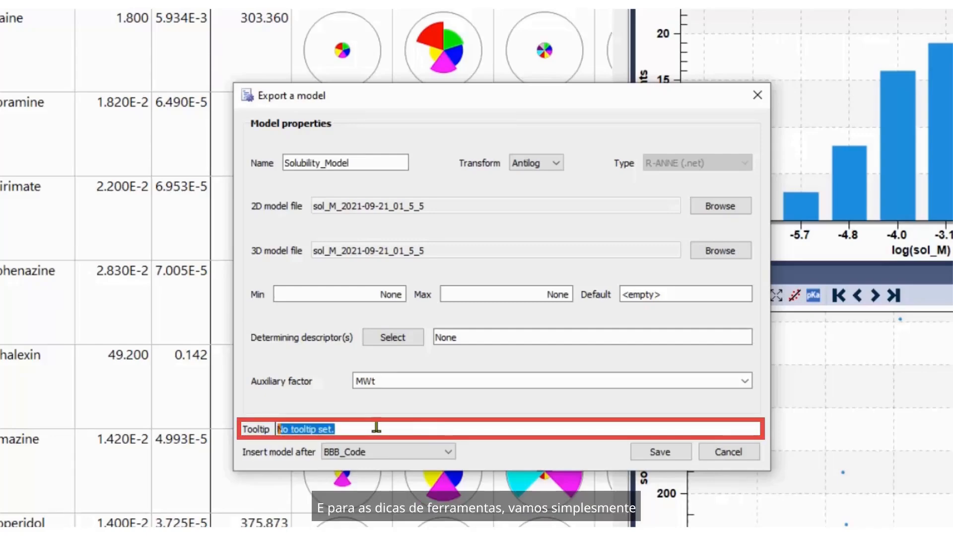
text(sol)
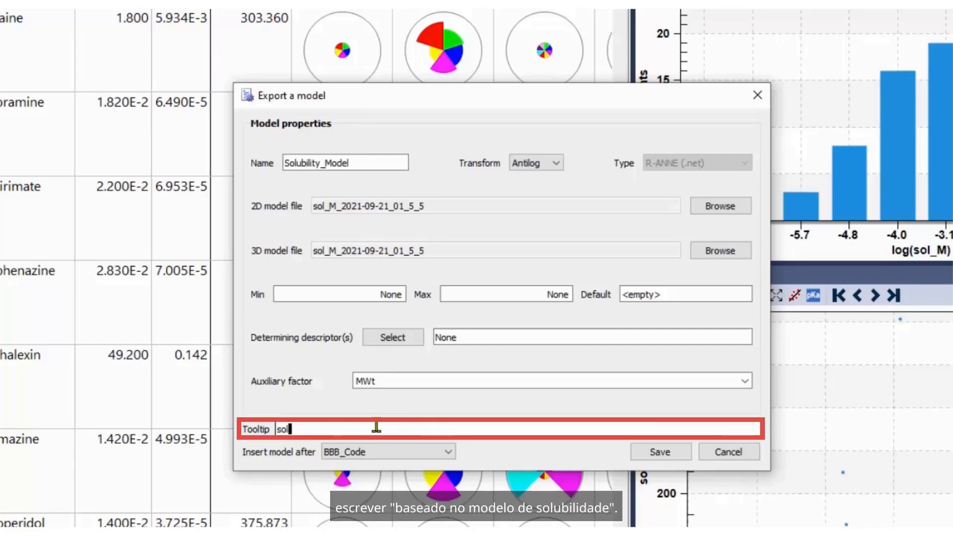
text(ubility model based)
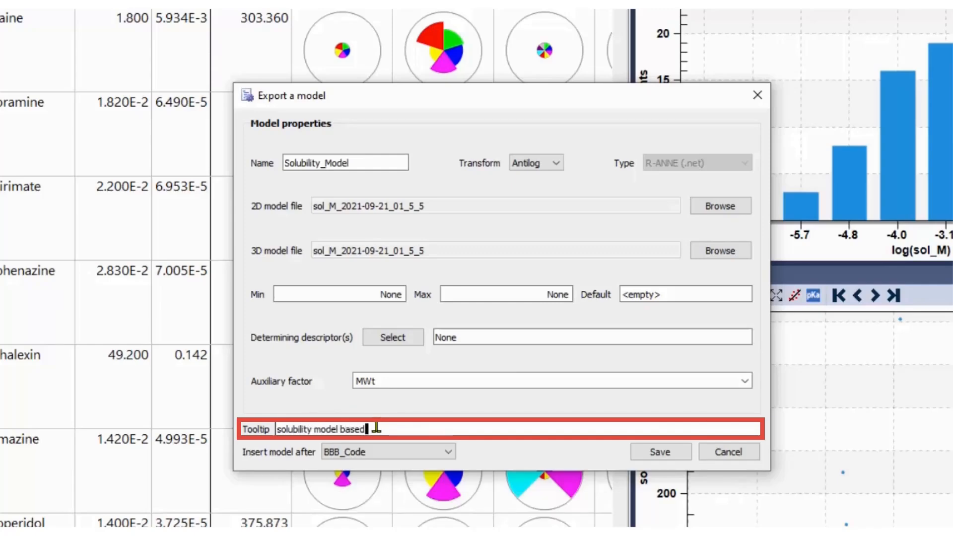
text( on 100 compoun)
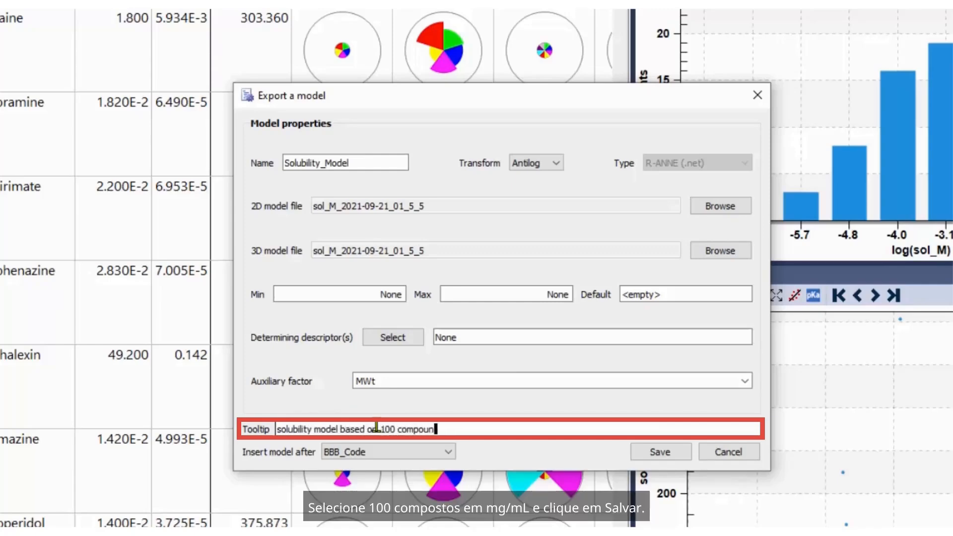
text(ds in mg/ml)
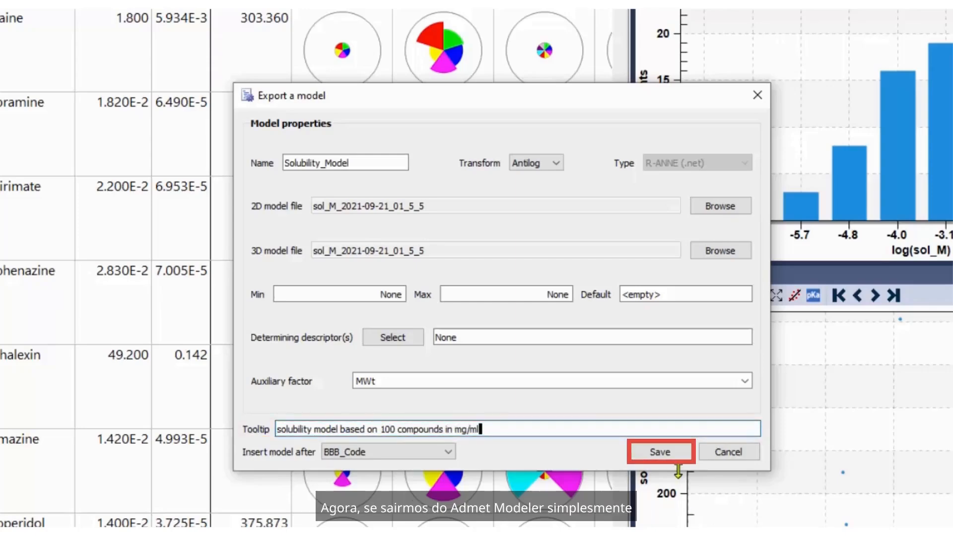
click(667, 453)
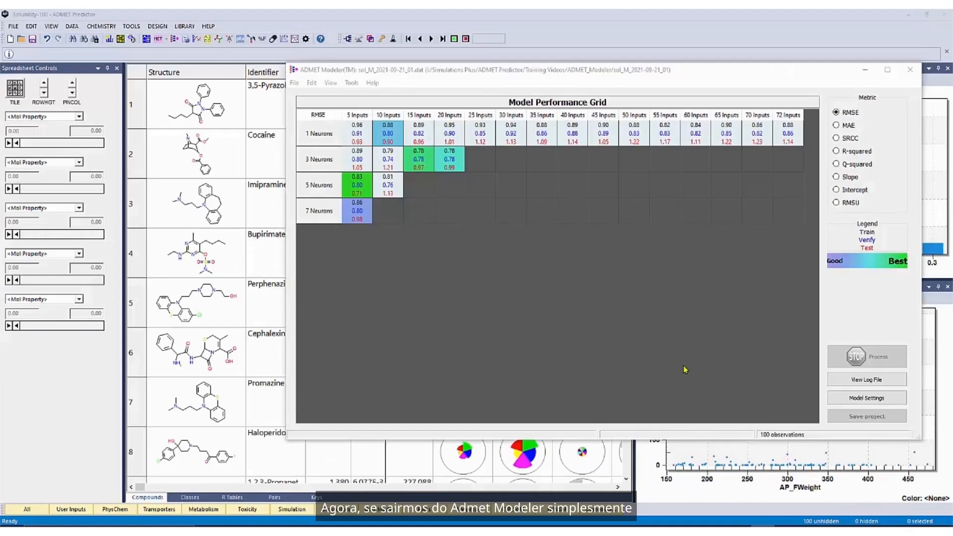
Close ADMET Modeler and recalculate the ADMET properties with user models included.
click(910, 69)
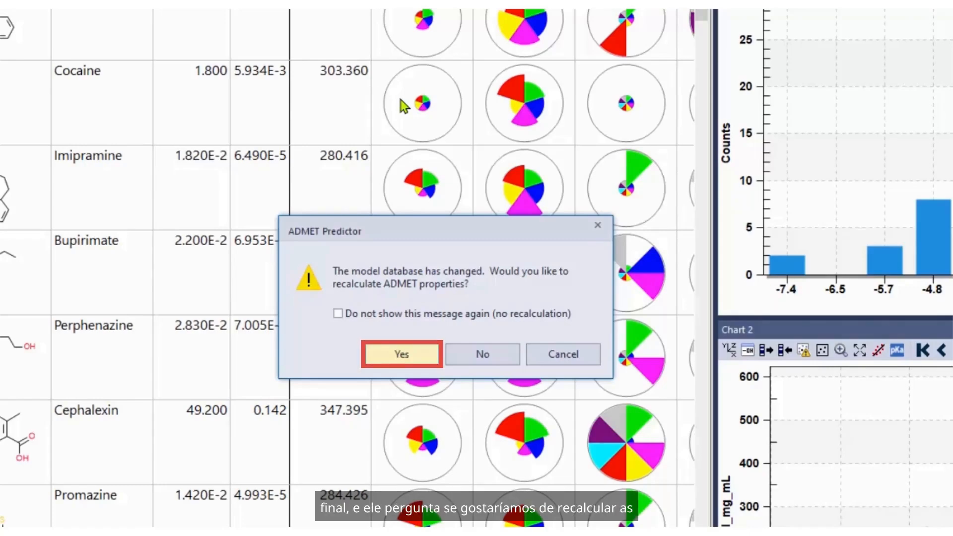
click(376, 353)
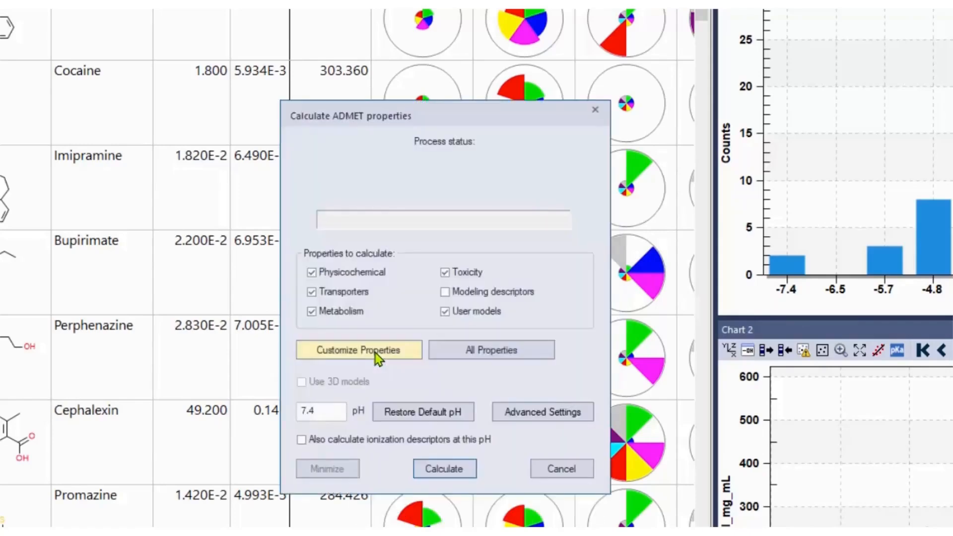
click(422, 463)
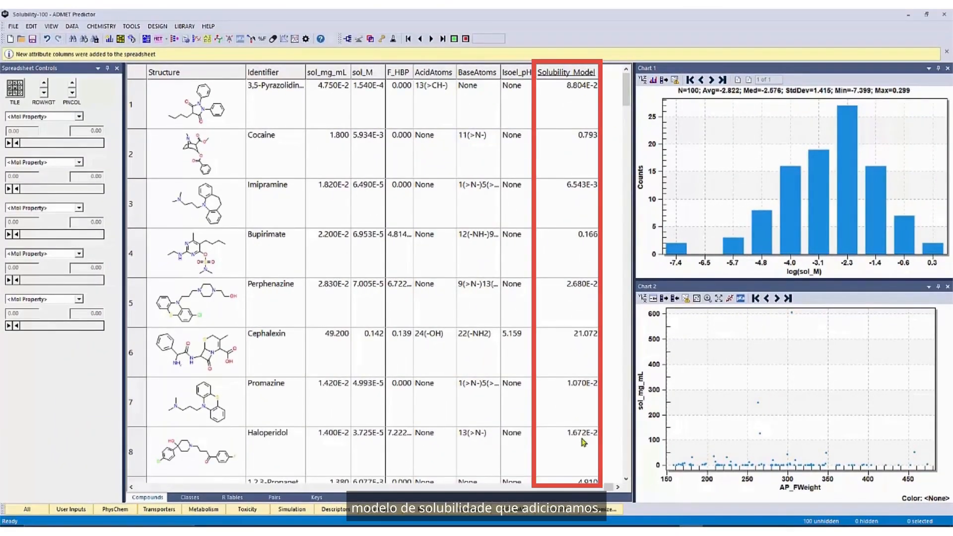
Pin the Solubility_Model column in the spreadsheet and apply Red - Yellow - Green coloring to all attributes.
right_click(582, 74)
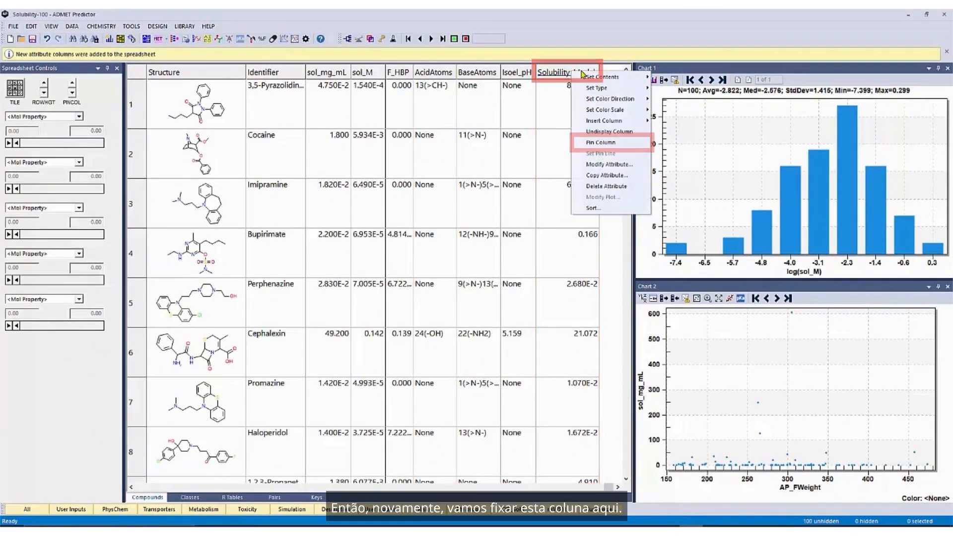
click(603, 143)
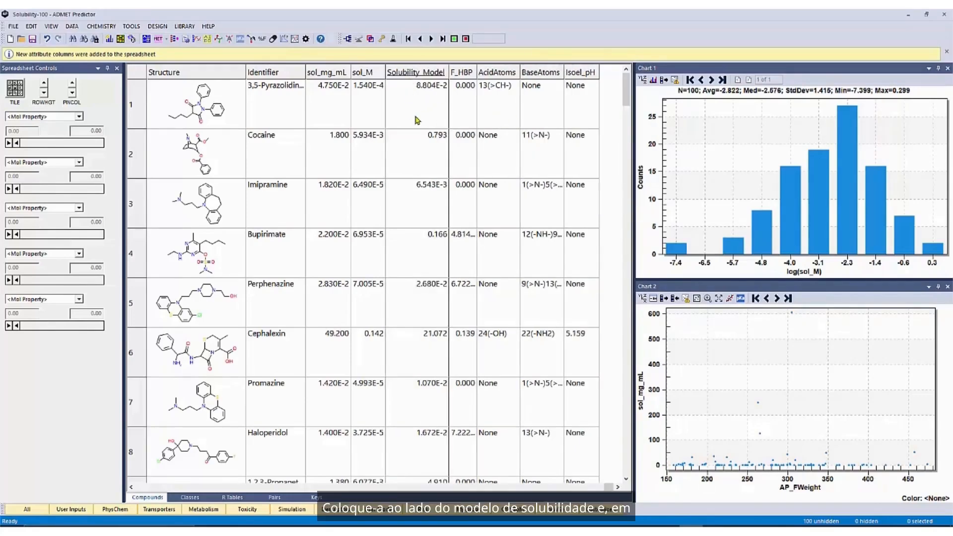
click(120, 39)
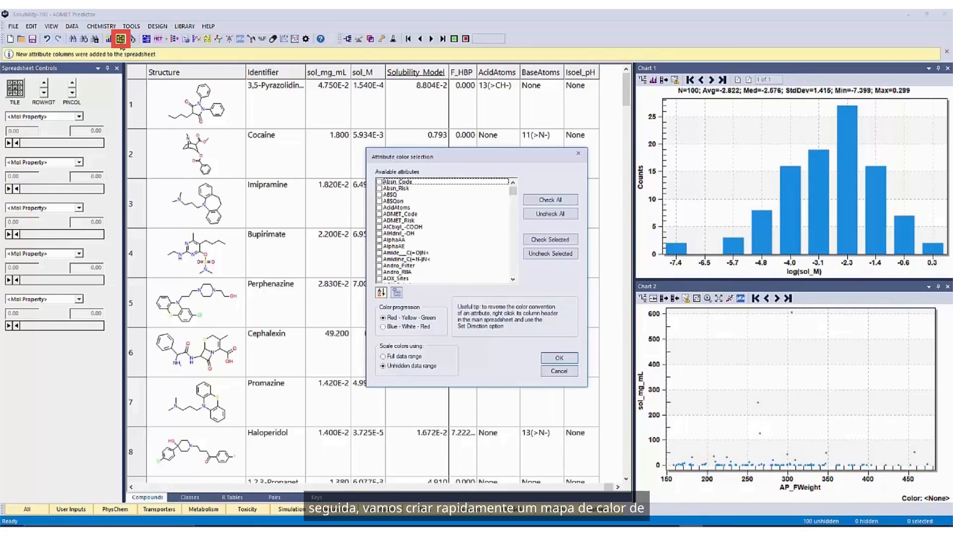
click(550, 200)
click(550, 358)
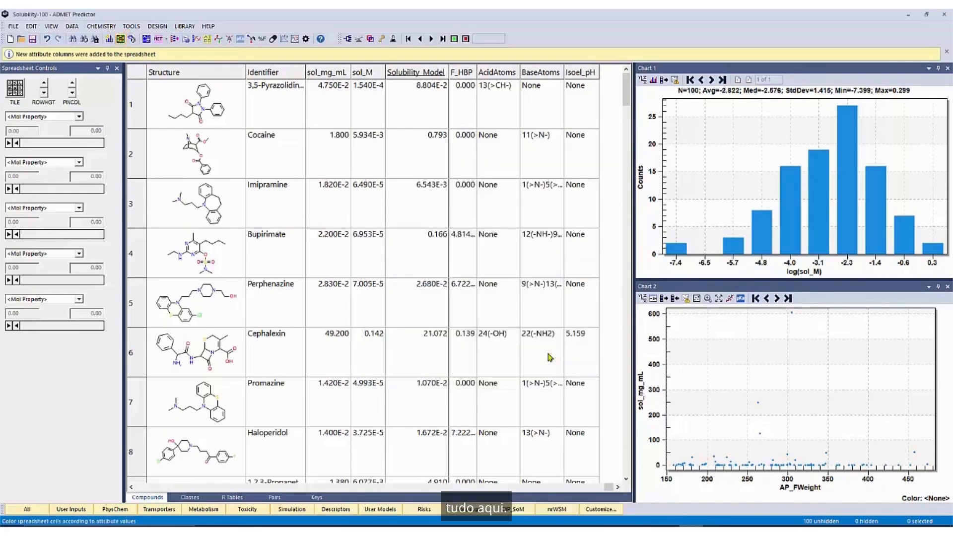
Sort the compounds by ascending sol_mg_mL, move the Solubility_Model column beside it, and select the Diphenyl Meth... compound in row 3.
click(339, 75)
drag(402, 74, 353, 74)
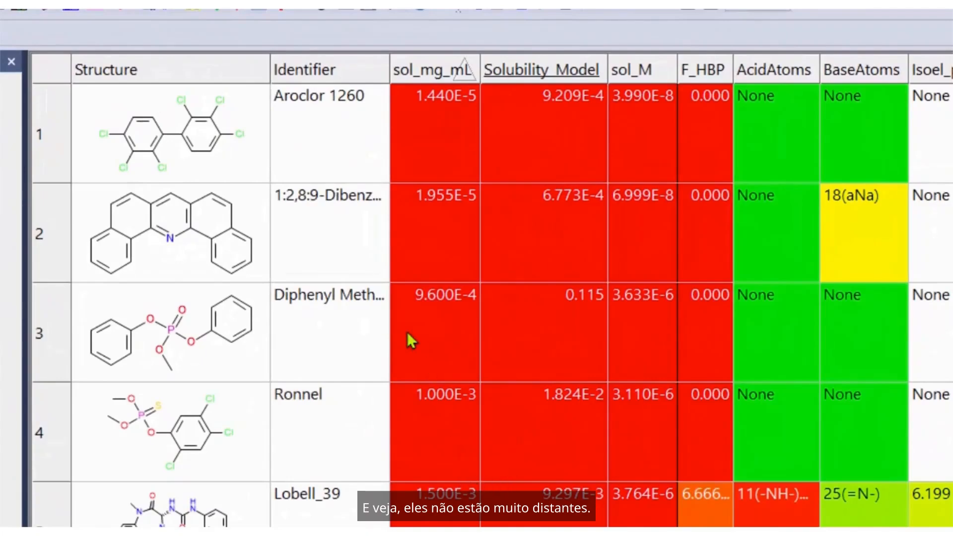
click(252, 354)
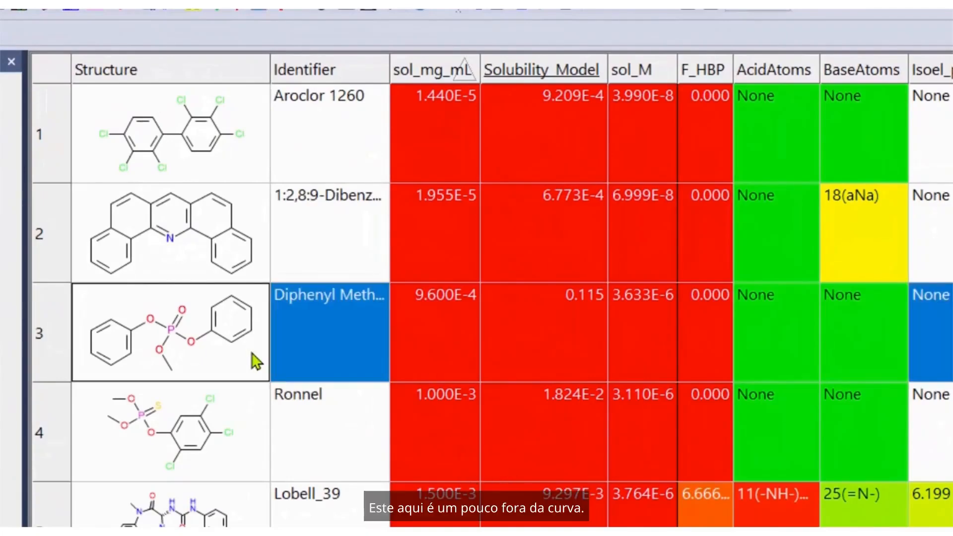
Detach Chart 2 as a floating window and set its X axis to Solubility_Model, with sol_mg_mL as the Y axis.
drag(943, 471, 571, 196)
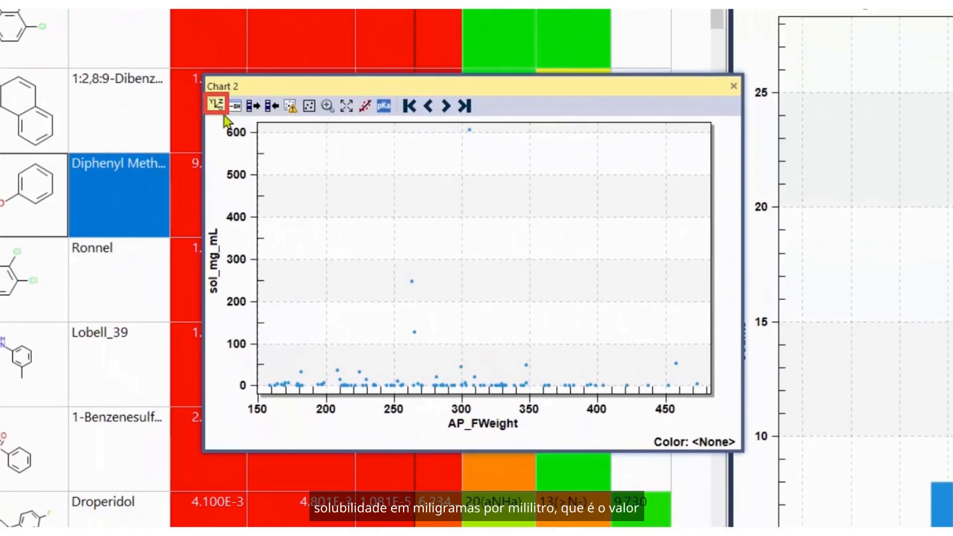
click(217, 105)
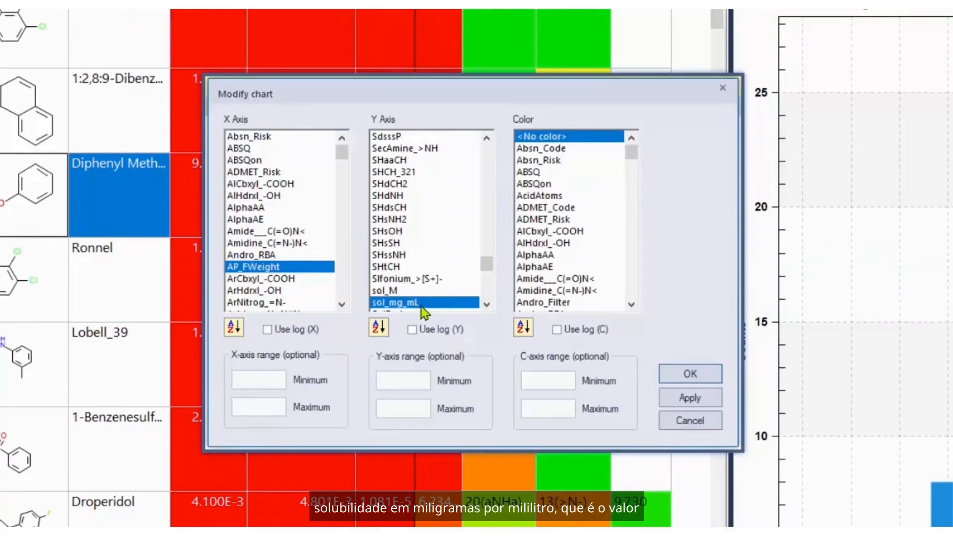
click(300, 281)
key(s)
scroll(303, 286, down, 5)
scroll(303, 285, down, 8)
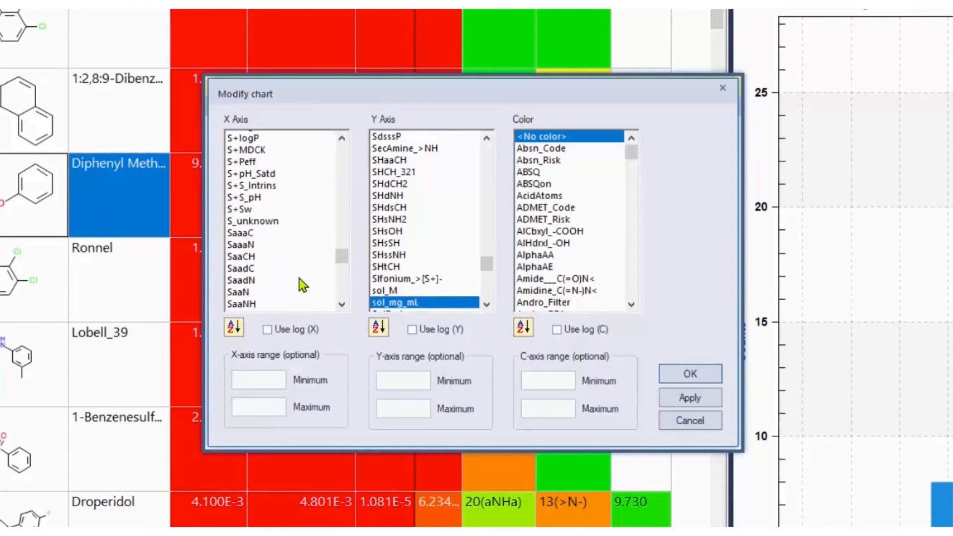
scroll(303, 285, down, 4)
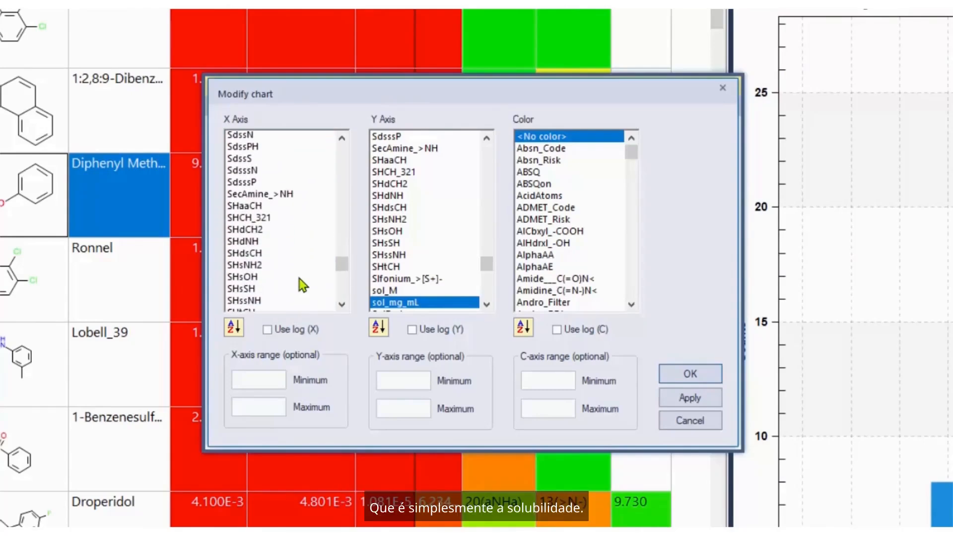
scroll(300, 279, down, 1)
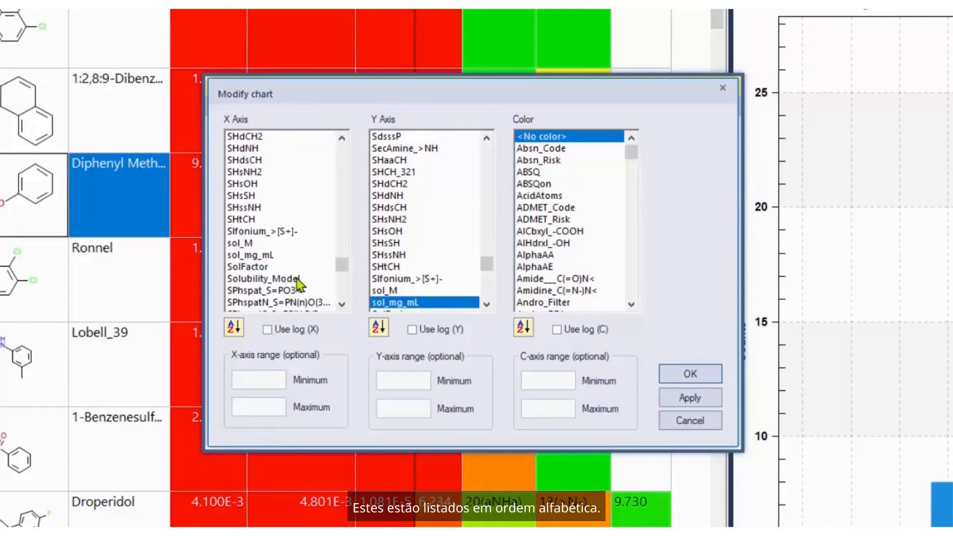
click(284, 279)
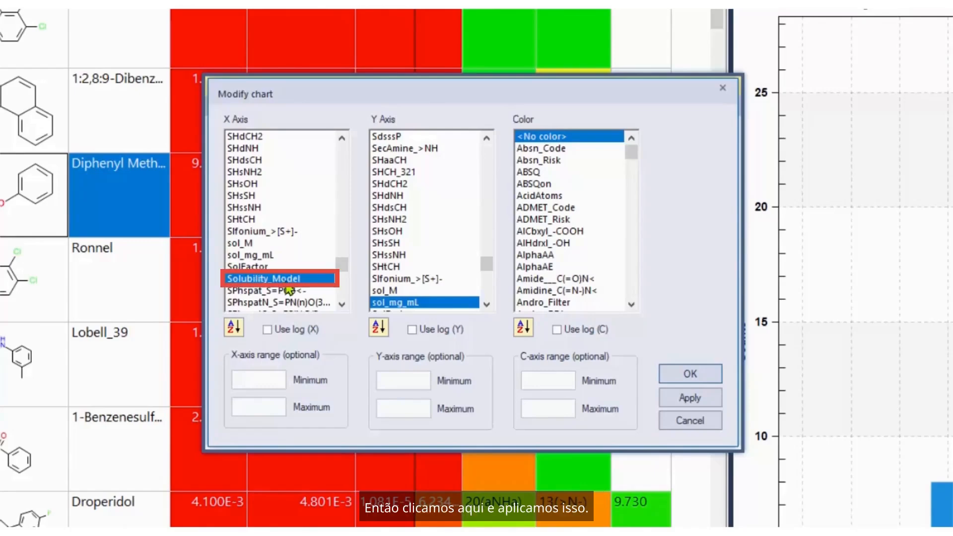
click(670, 398)
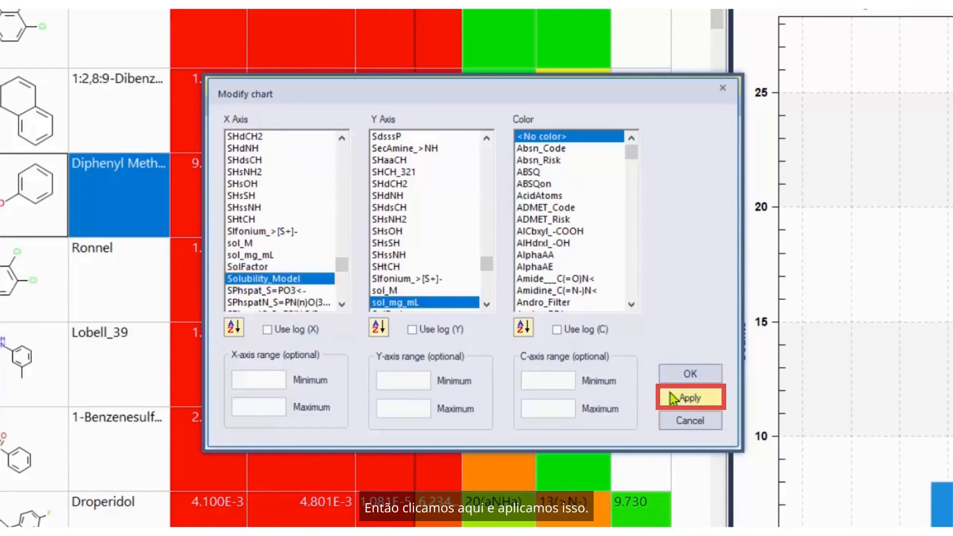
Use log scales for both the X and Y axes of Chart 2 and accept the chart changes.
click(417, 329)
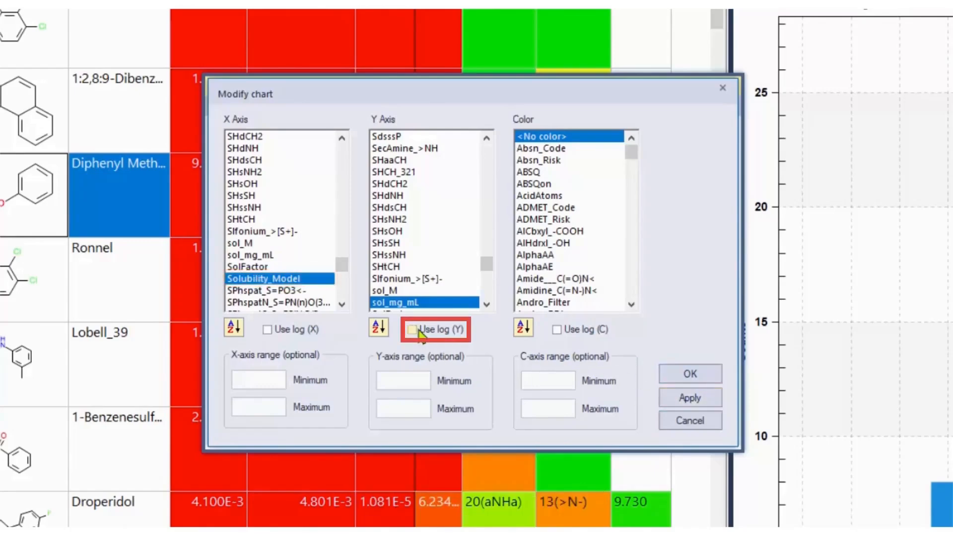
click(309, 333)
click(694, 377)
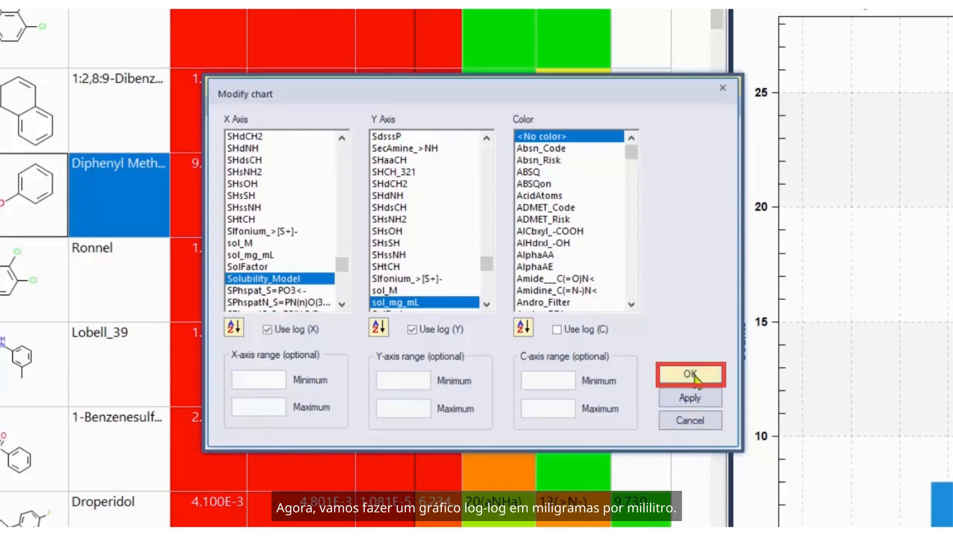
click(698, 377)
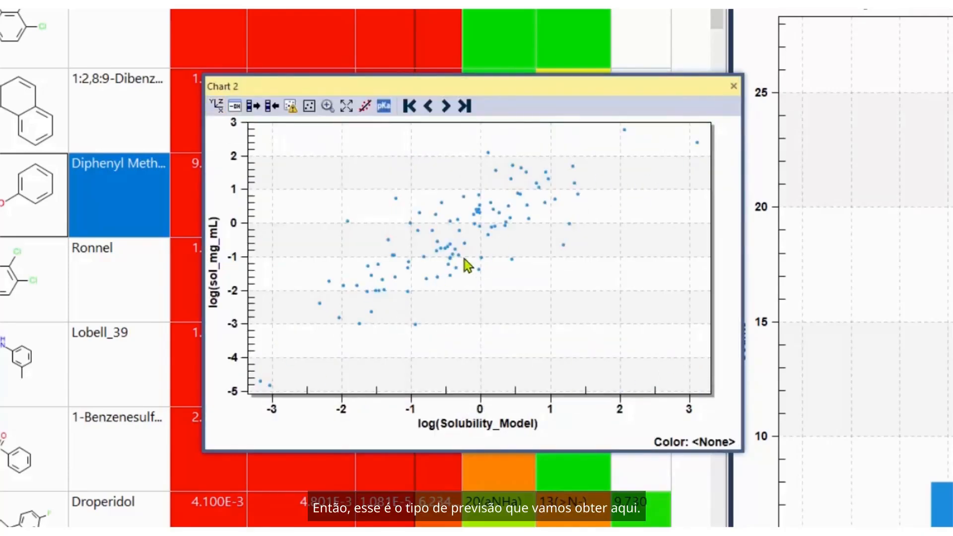
Show the linear regression on Chart 2, enlarge the chart window, and highlight the selected compound in the plot.
click(366, 106)
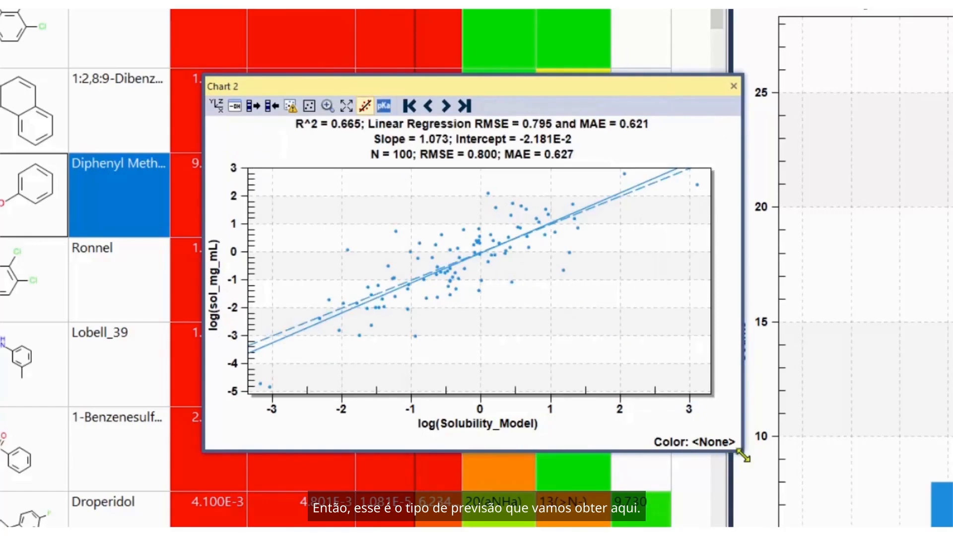
drag(742, 453, 911, 535)
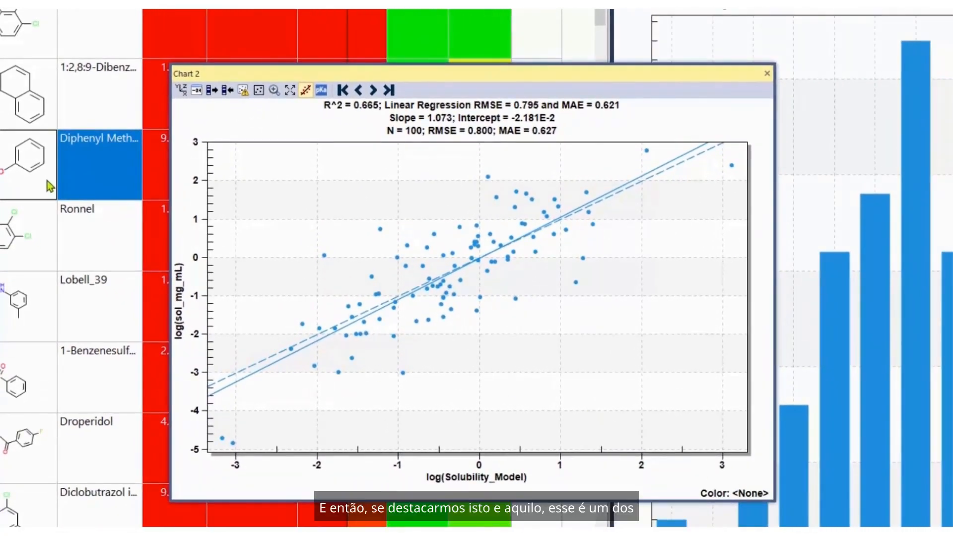
click(212, 91)
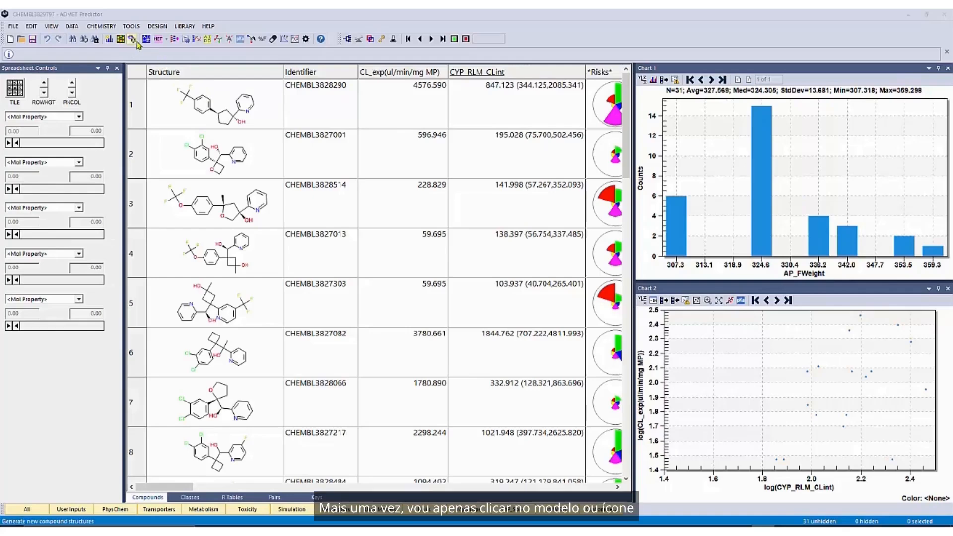
Start model generation with CL_exp(ul/min/mg MP) as the dependent variable and no test set attribute selected.
click(174, 39)
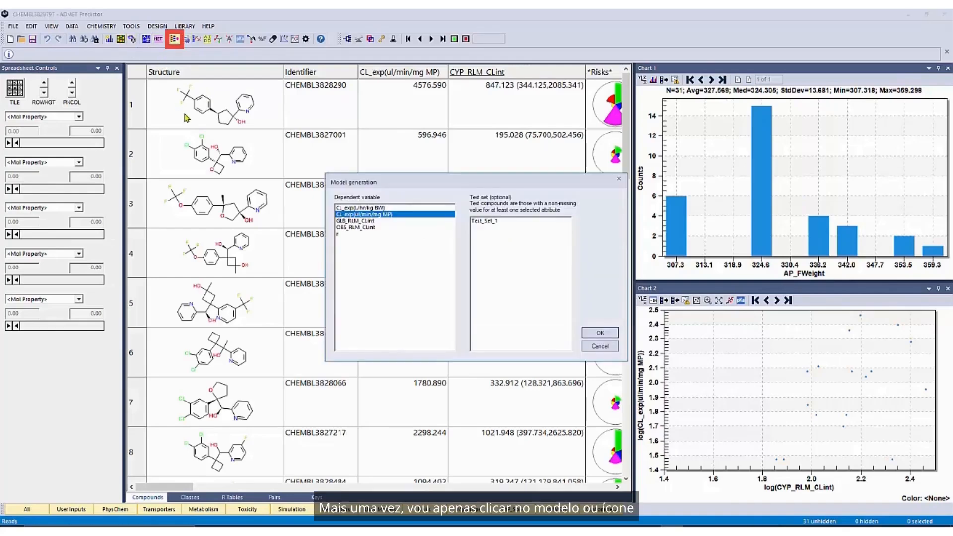
click(348, 215)
click(600, 334)
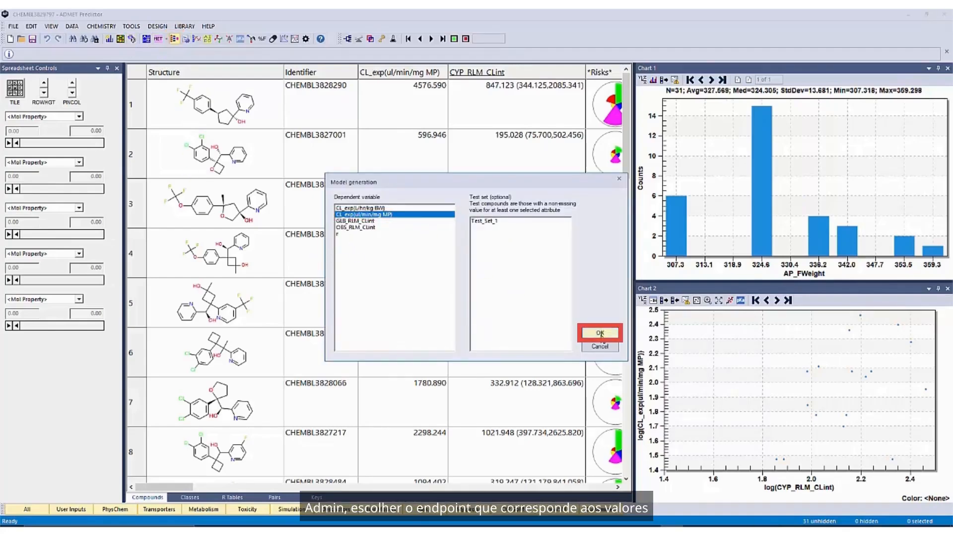
click(556, 299)
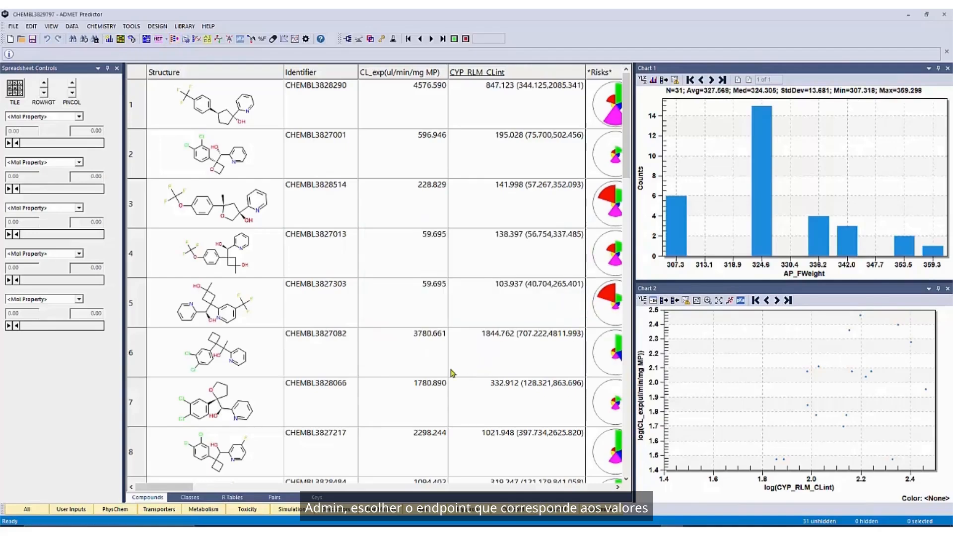
drag(422, 54, 655, 61)
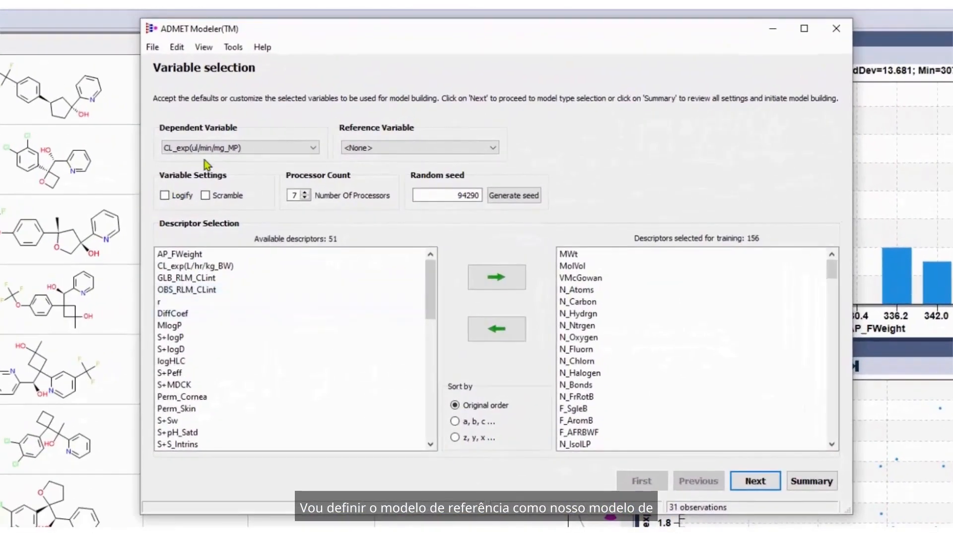
Set CYP_RLM_CLint as the reference variable for the model.
click(432, 147)
scroll(395, 217, down, 5)
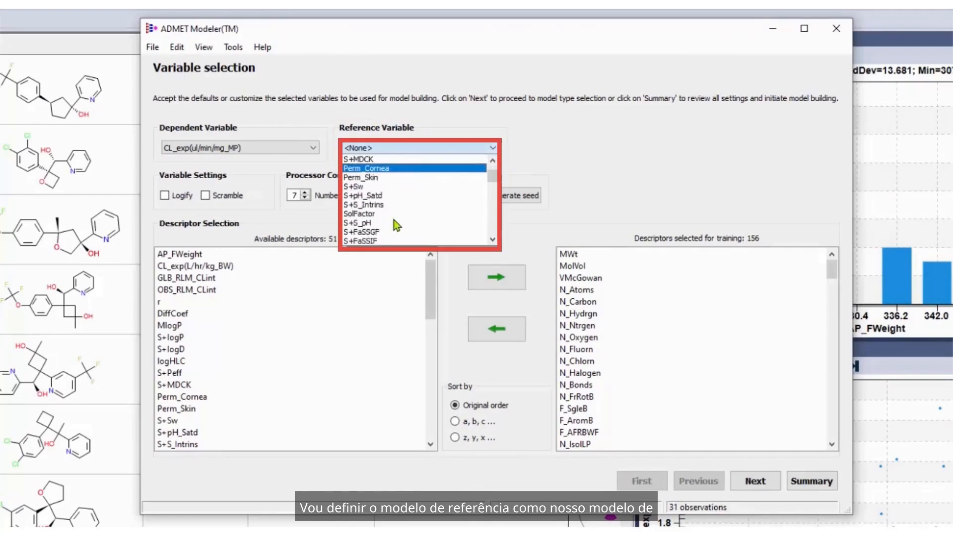
scroll(394, 224, down, 5)
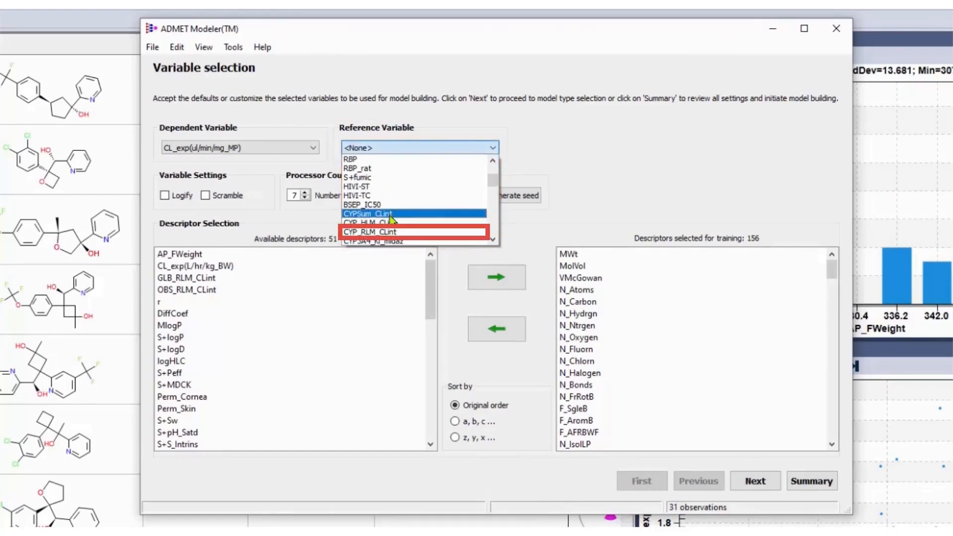
click(392, 232)
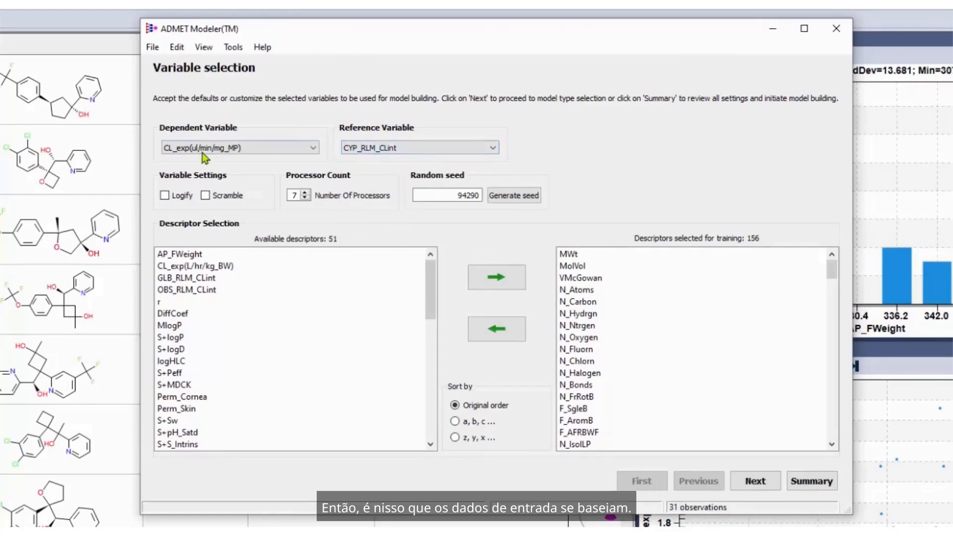
Logify the dependent variable and add S+logP to the descriptors selected for training.
click(164, 196)
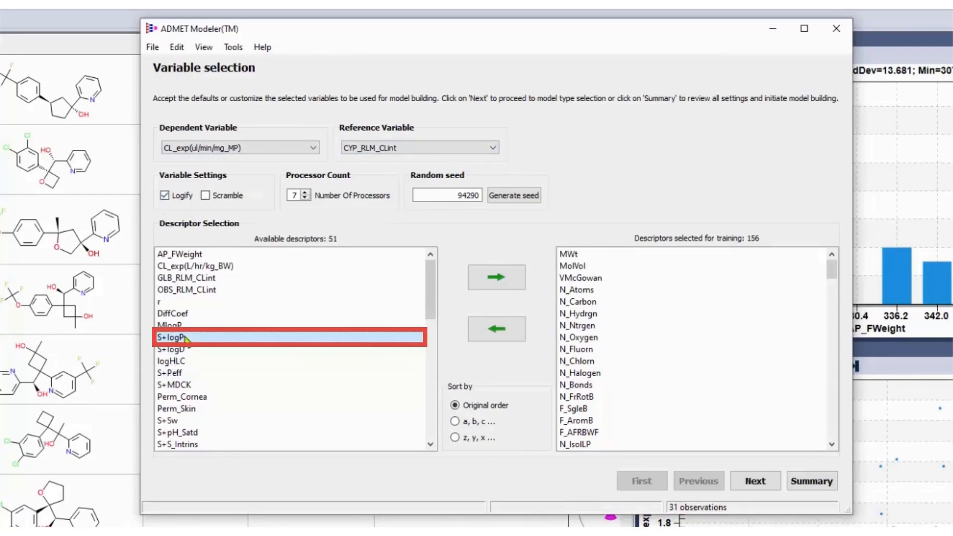
click(497, 277)
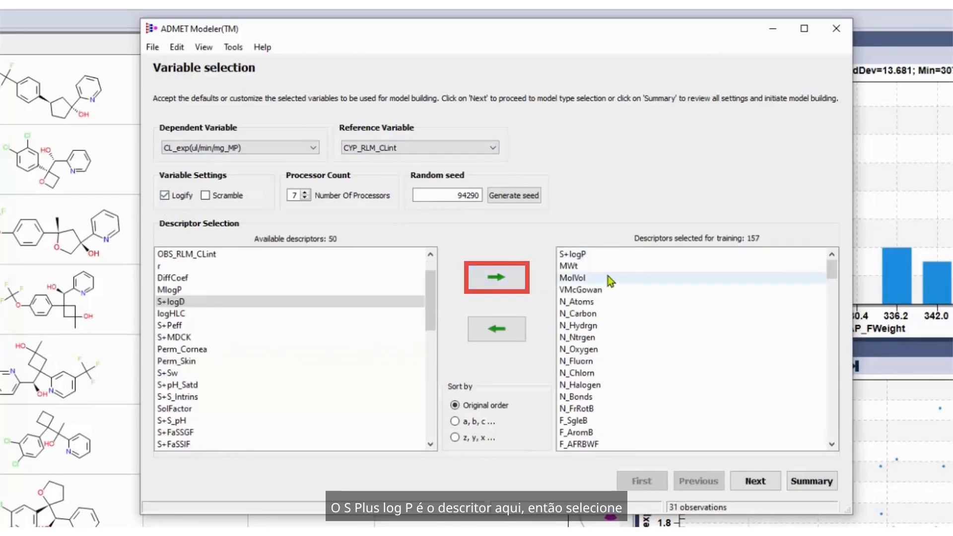
click(762, 480)
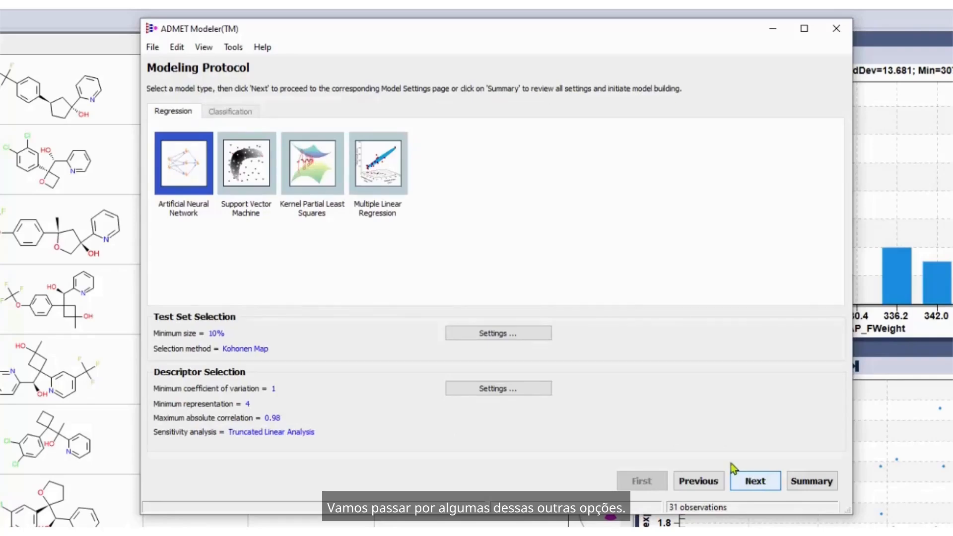
Set the test set selection to stratified sampling sorted by CL_exp(ul/min/mg_MP) with random sample partitioning.
click(519, 336)
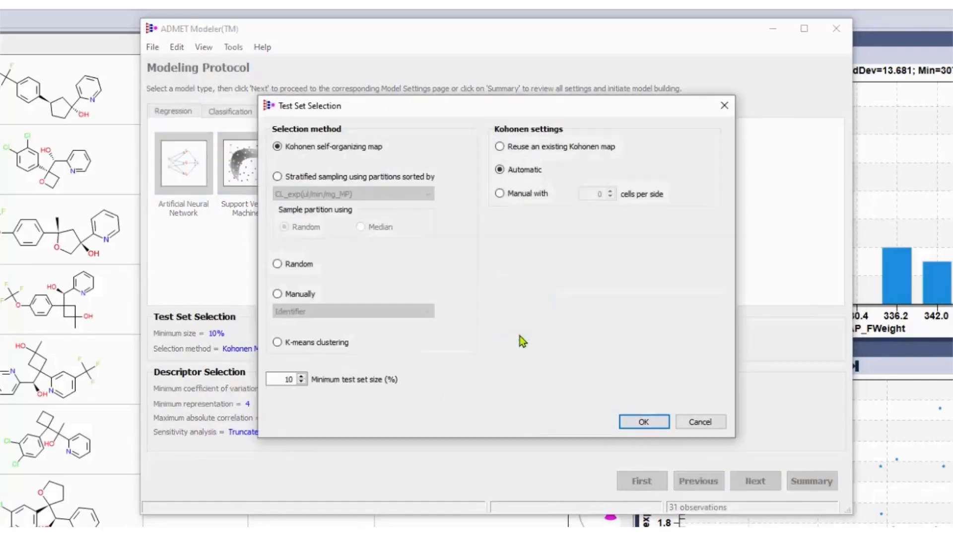
click(312, 177)
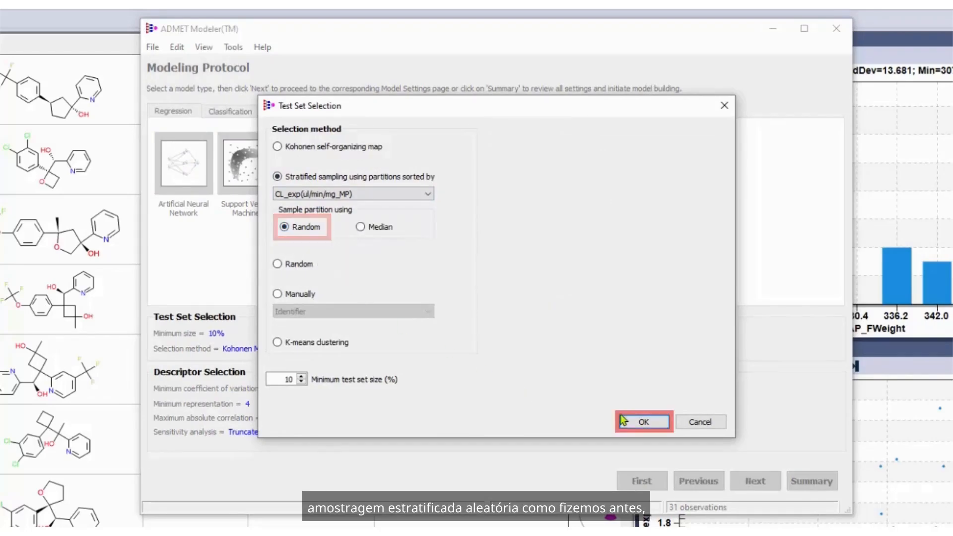
click(641, 423)
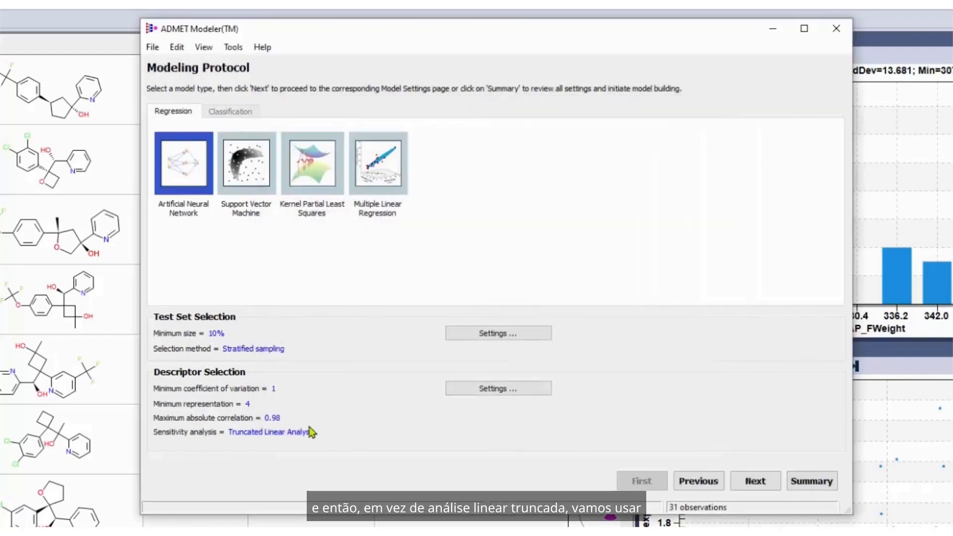
Set the descriptor sensitivity analysis to a genetic algorithm run per cell.
click(473, 395)
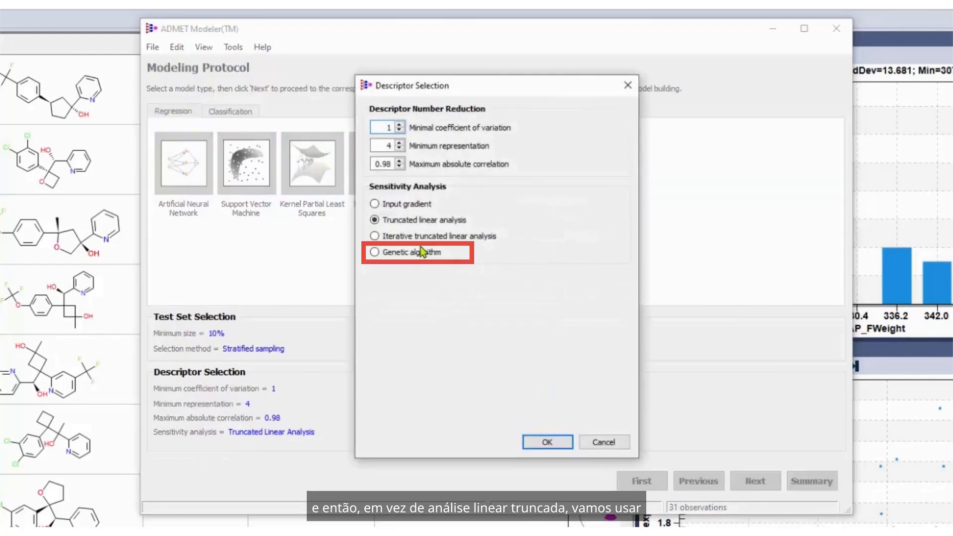
click(421, 253)
click(482, 292)
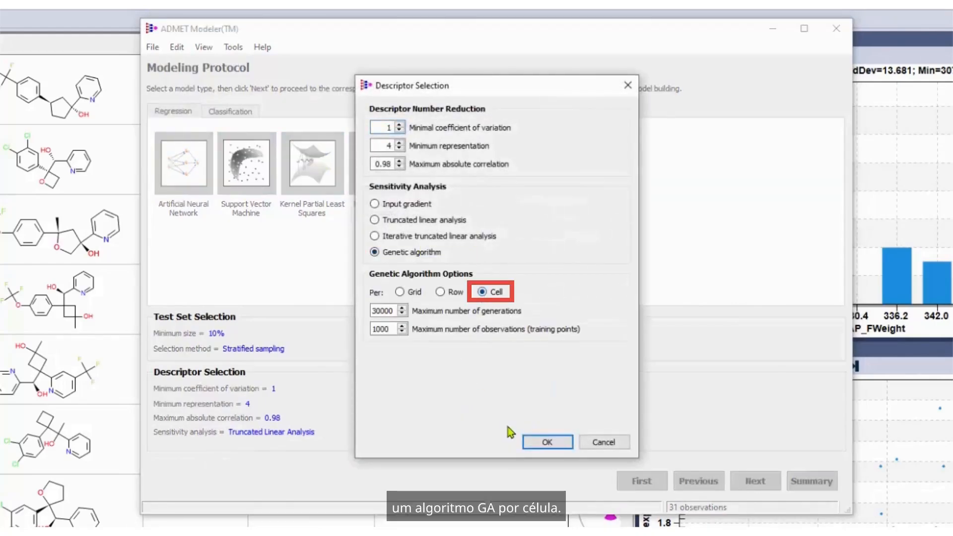
click(546, 442)
Autofill the neural network's neuron and input ranges and set the number of Monte Carlo tries to 4.
click(755, 481)
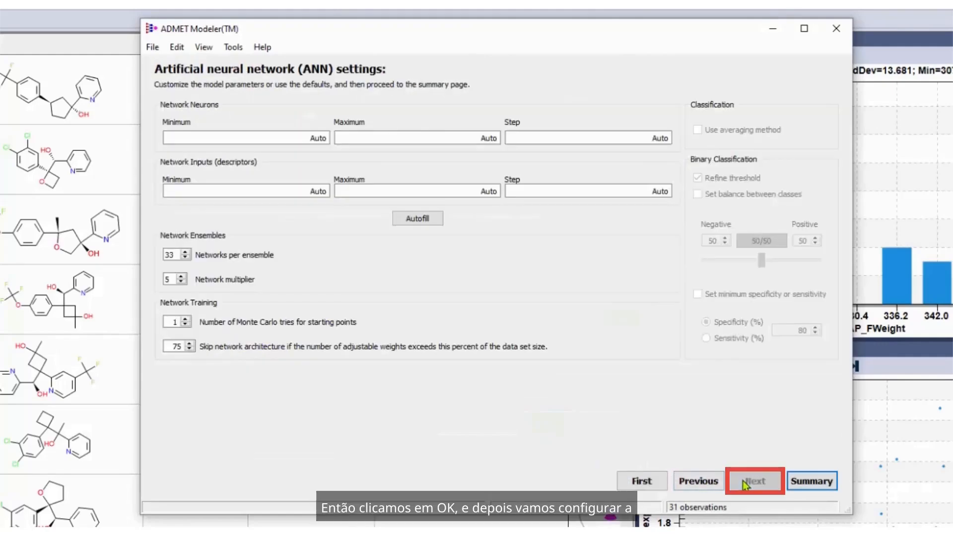
click(432, 221)
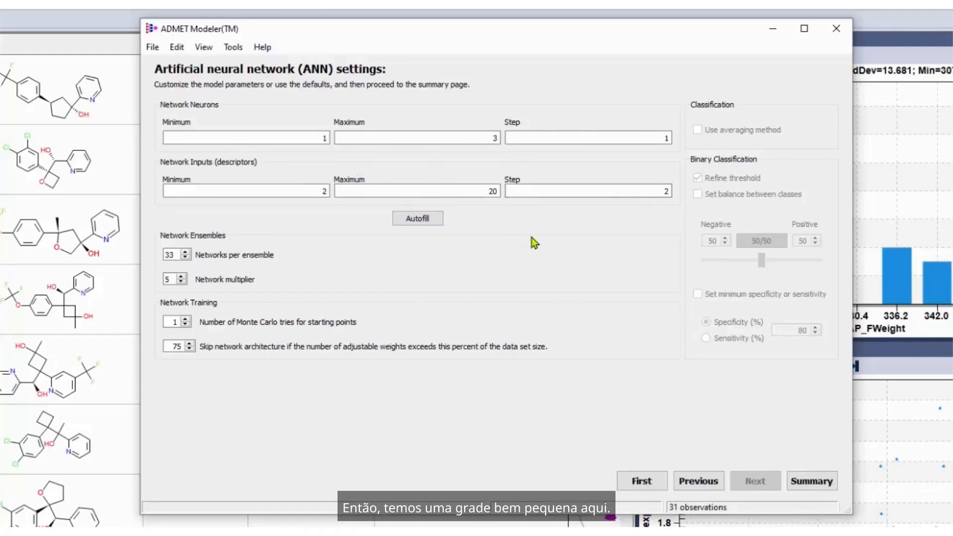
double_click(185, 321)
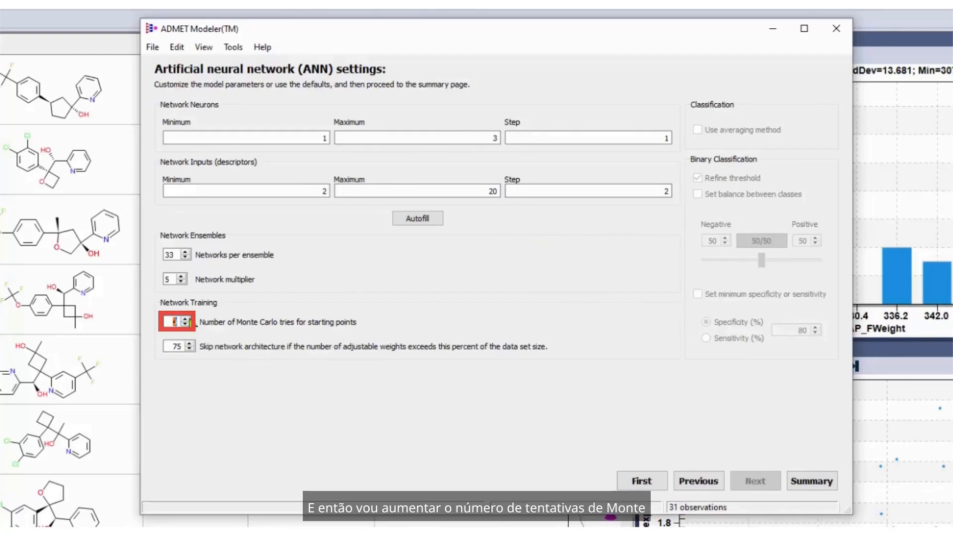
Build the model from the settings summary, naming the project CL_exp_ul_min_mg_MP_2021-09-27_01.
click(814, 483)
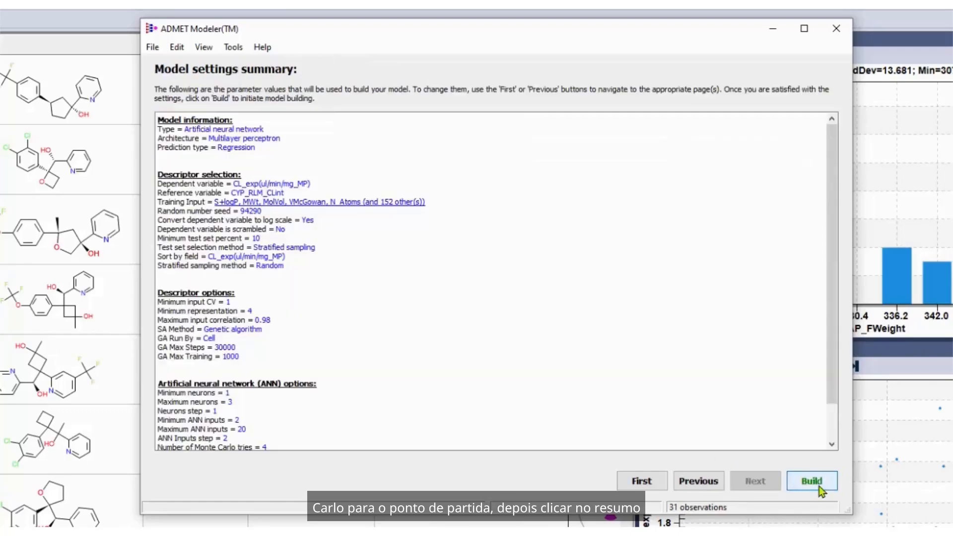
click(819, 485)
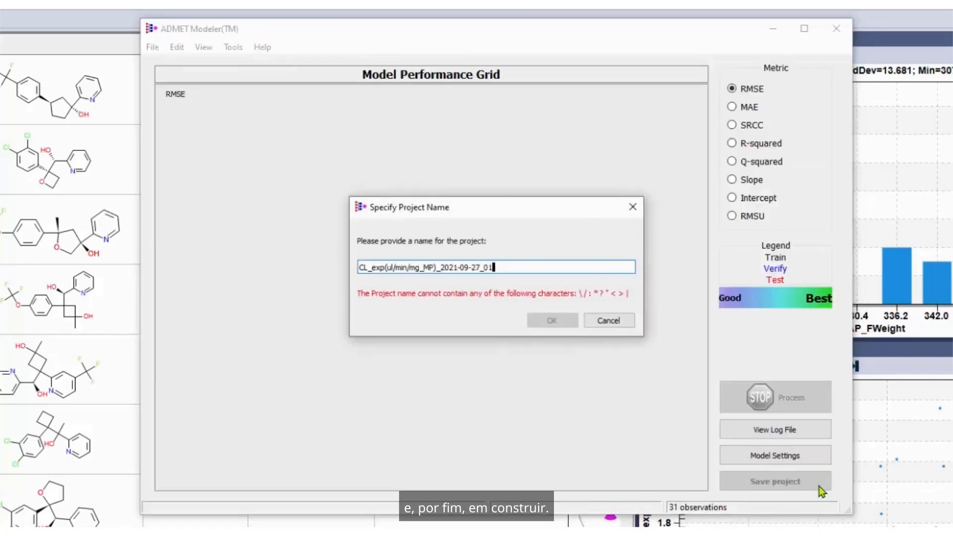
click(436, 269)
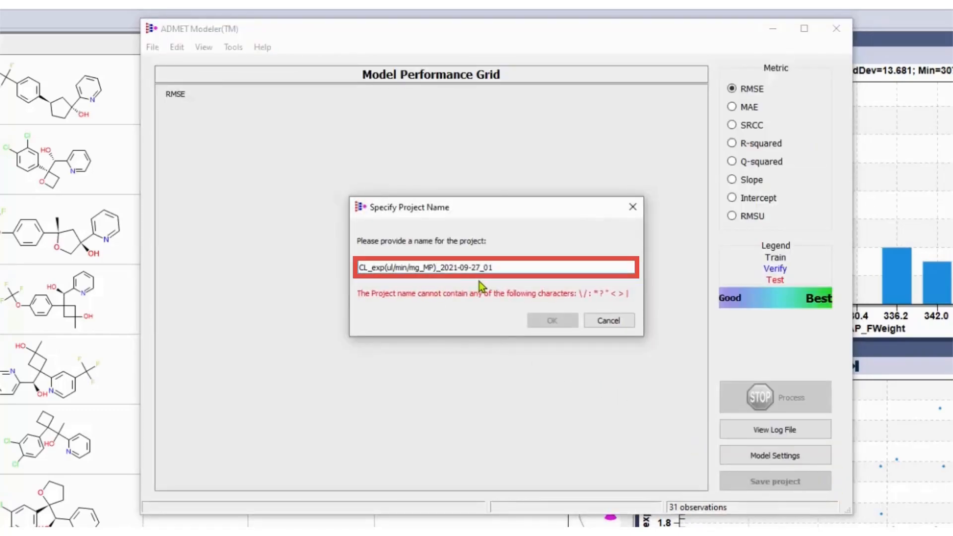
key(BackSpace)
key(Left)
key(Left)
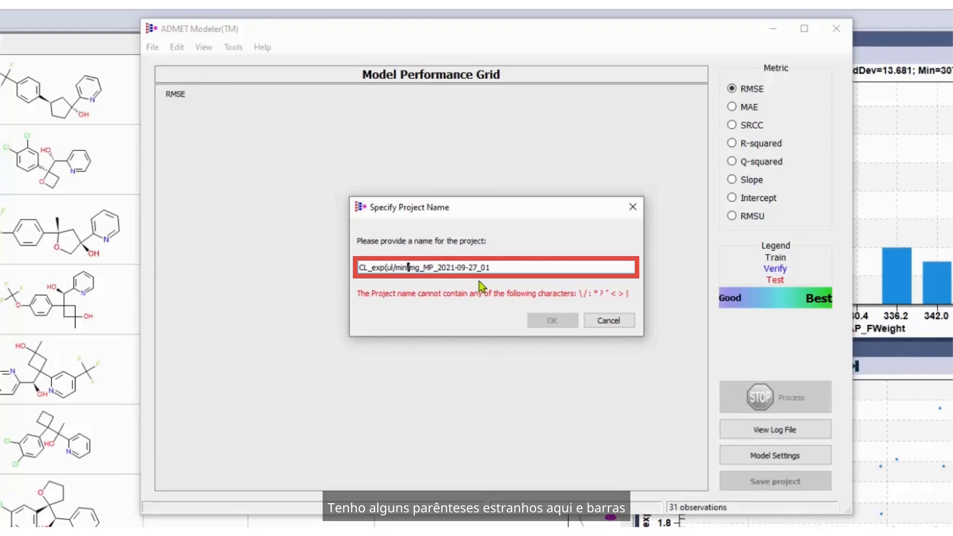
key(BackSpace)
text(_)
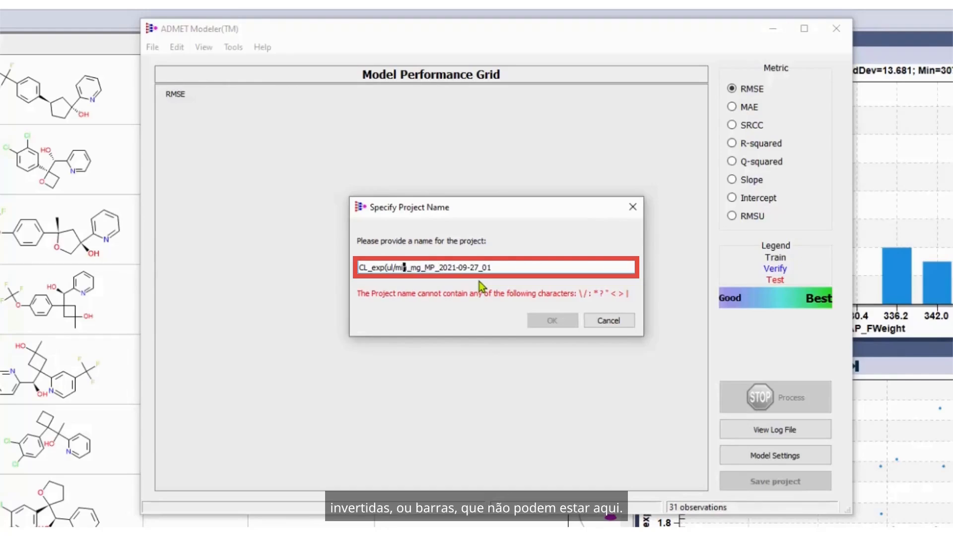
key(BackSpace)
text(_)
key(Left)
key(Left)
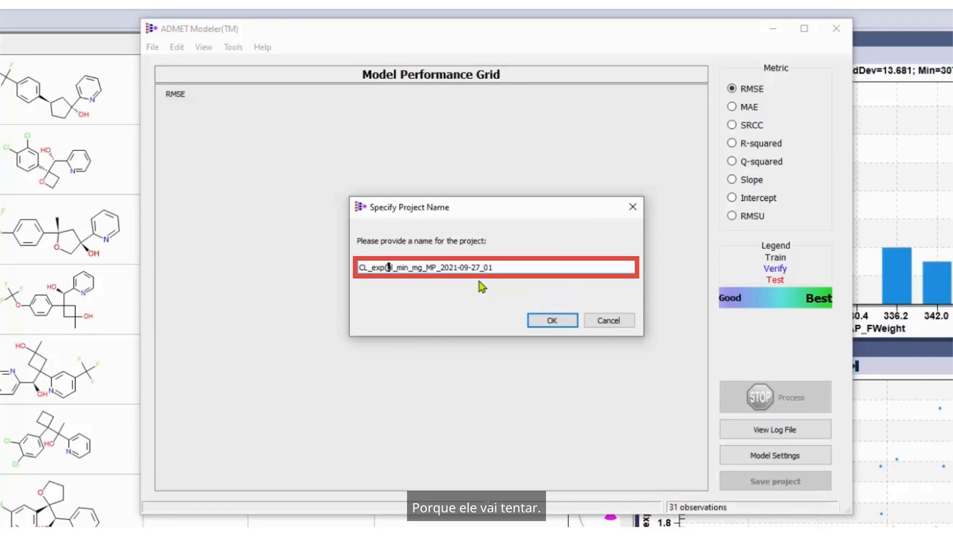
key(BackSpace)
text(_)
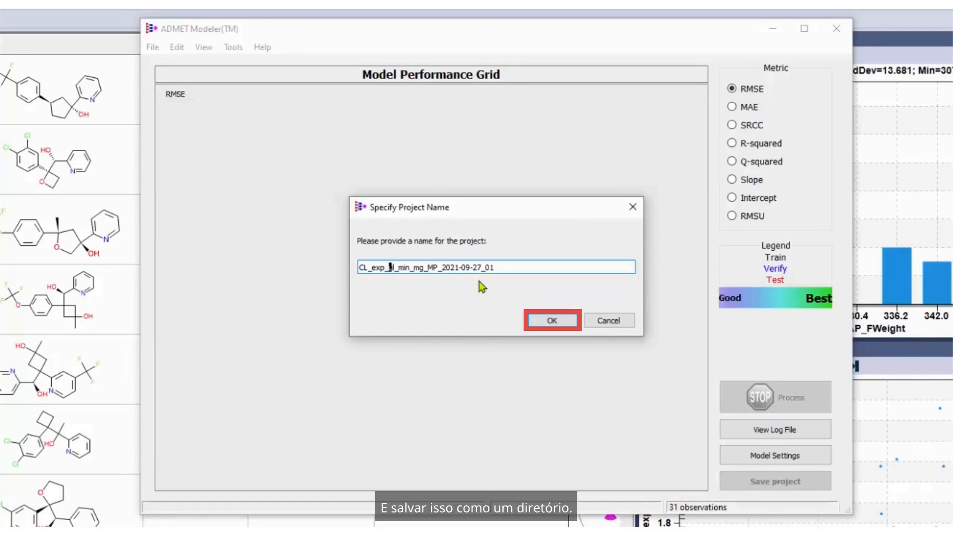
click(556, 321)
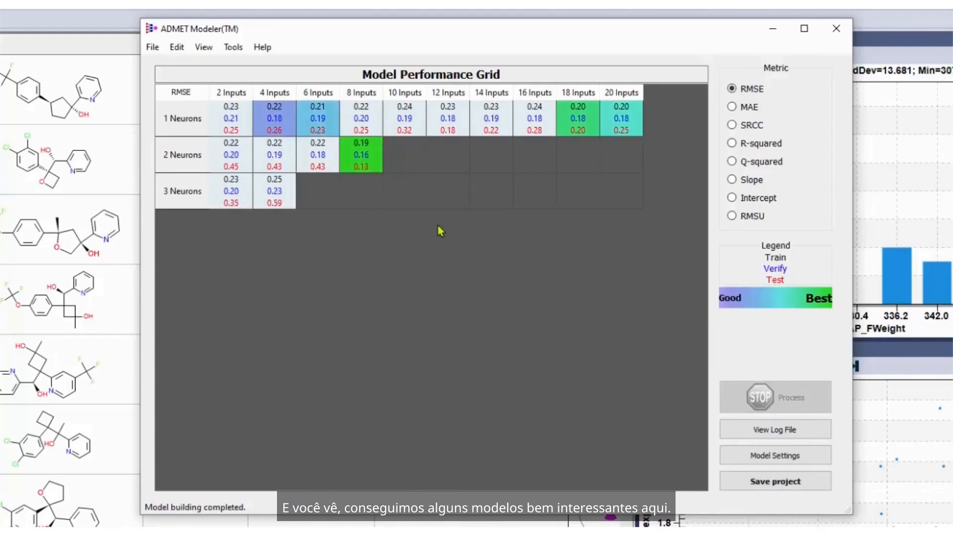
Examine the performance plot of the 8-input, 2-neuron model, comparing the Reference Only, Error Model and DELTA Model displays.
click(363, 166)
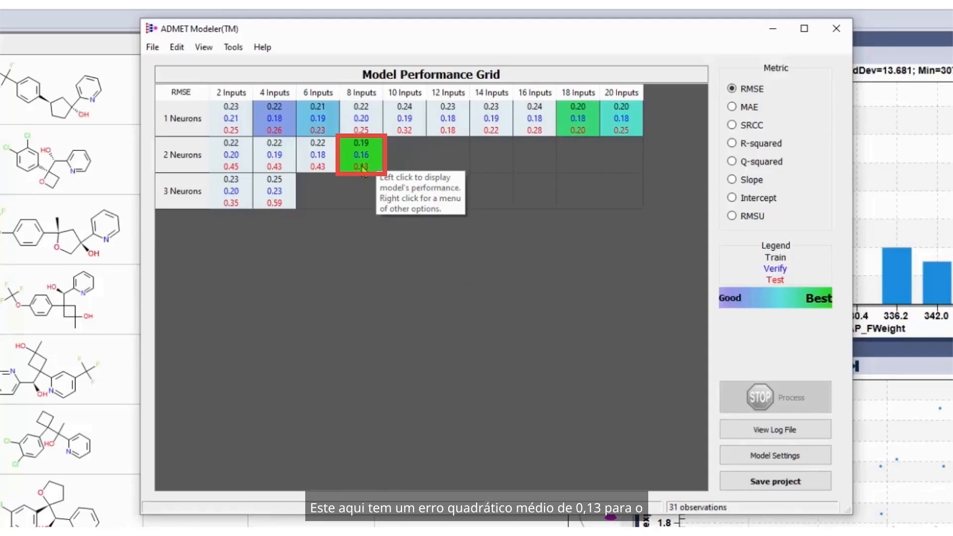
click(363, 168)
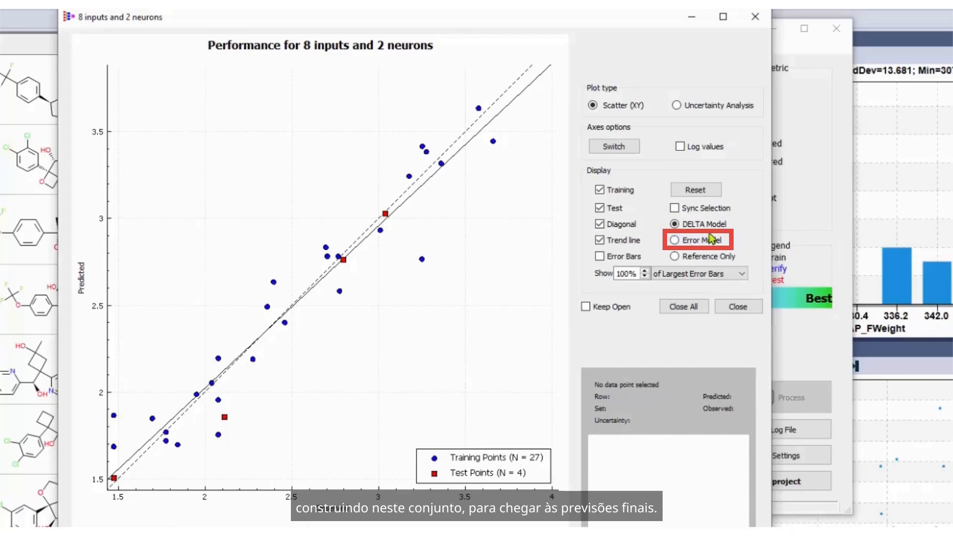
click(693, 262)
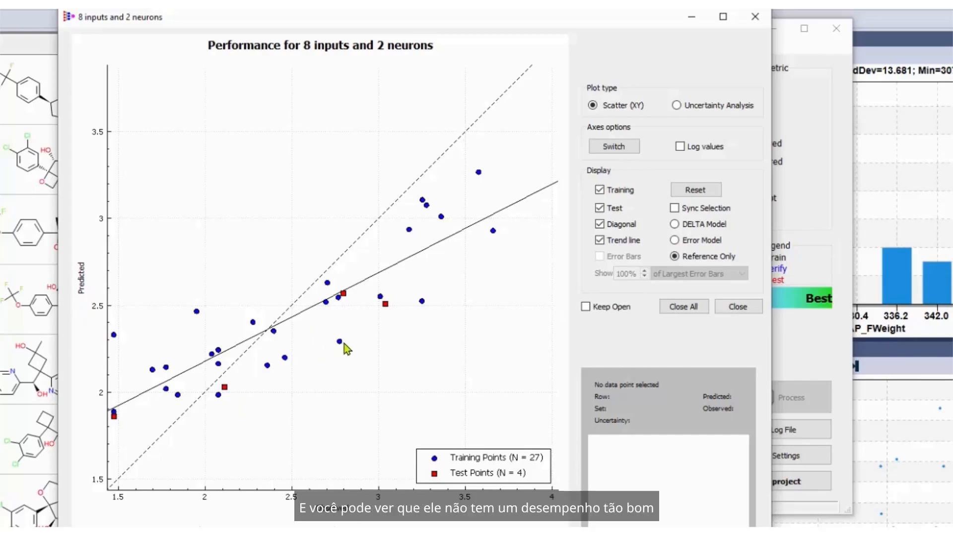
click(675, 242)
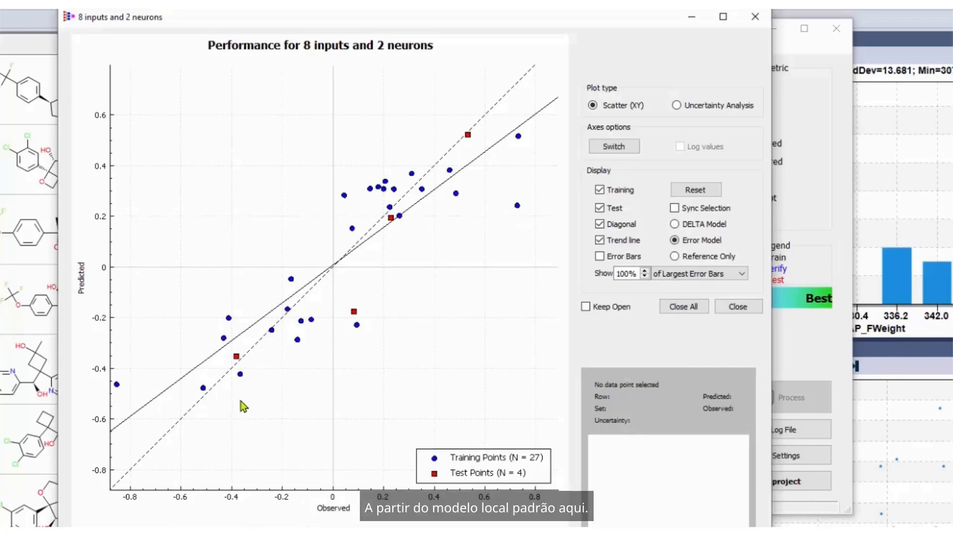
click(695, 227)
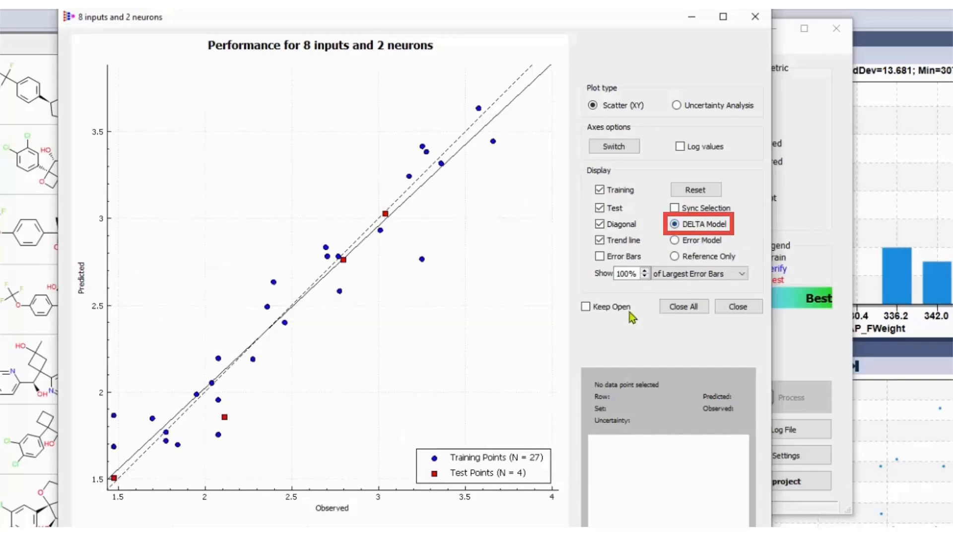
click(755, 17)
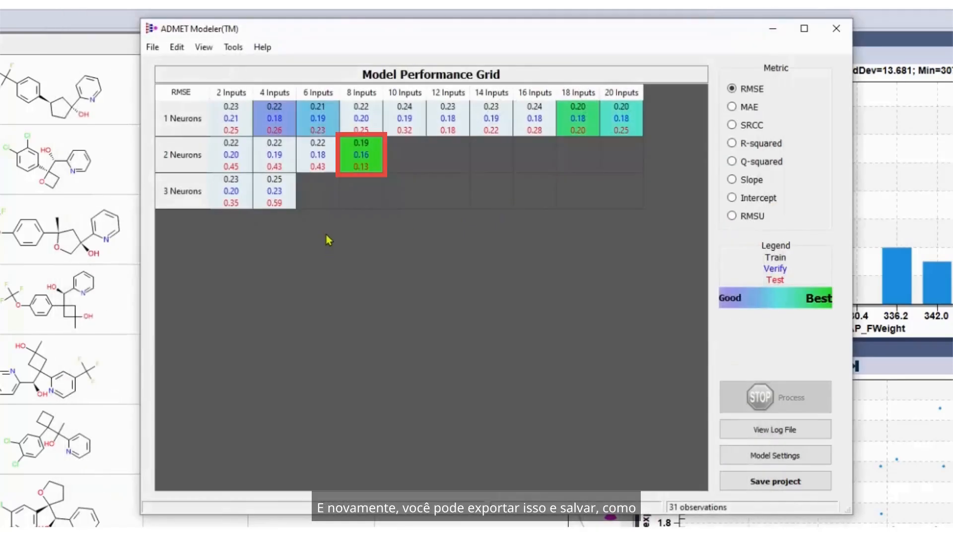
Export the 8-input, 2-neuron model from the performance grid.
right_click(360, 153)
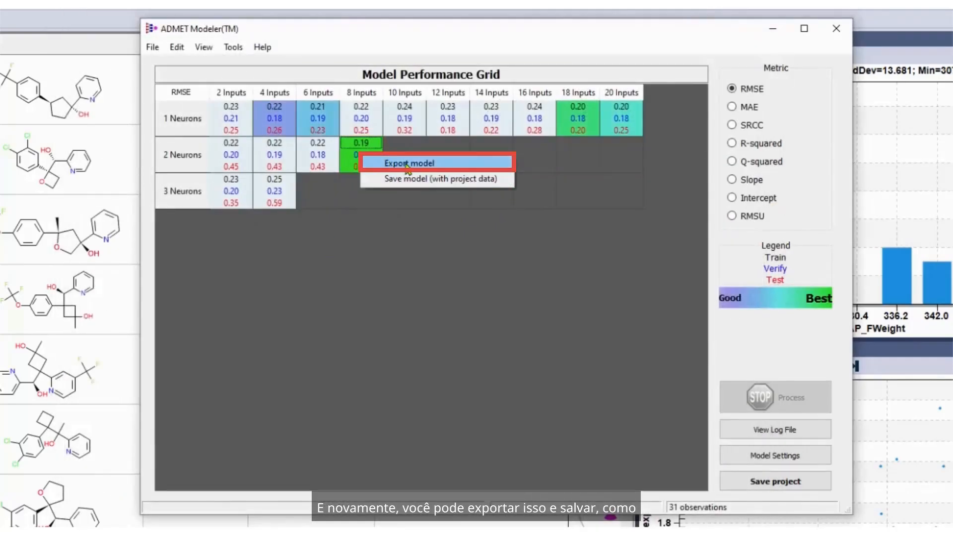